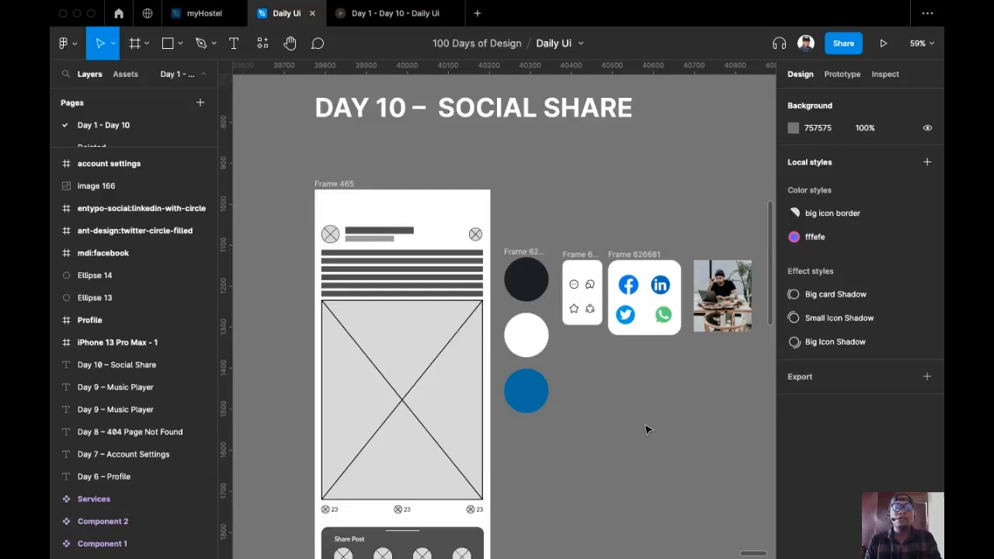
Rename the wireframe frame Frame 465 to 'Social Share'
{"action": "scroll", "coordinate": [647, 429], "scroll_direction": "down", "scroll_amount": 2}
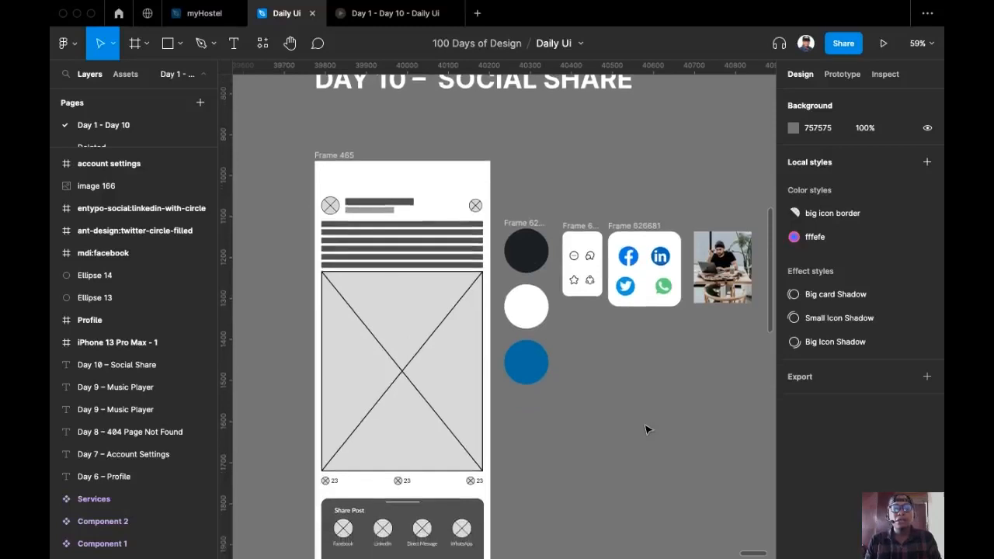
{"action": "scroll", "coordinate": [651, 380], "scroll_direction": "down", "scroll_amount": 4}
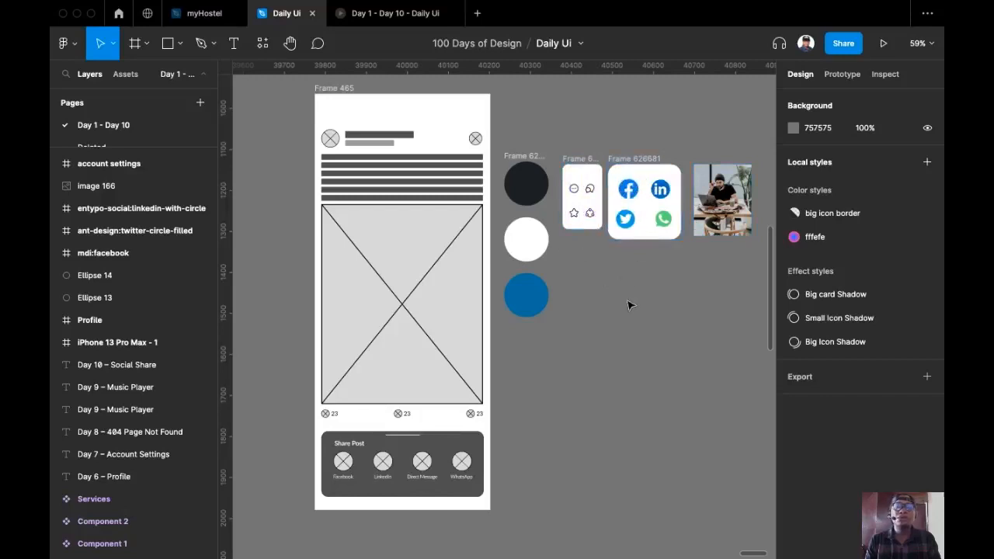
{"action": "left_click_drag", "start_coordinate": [613, 301], "coordinate": [585, 324]}
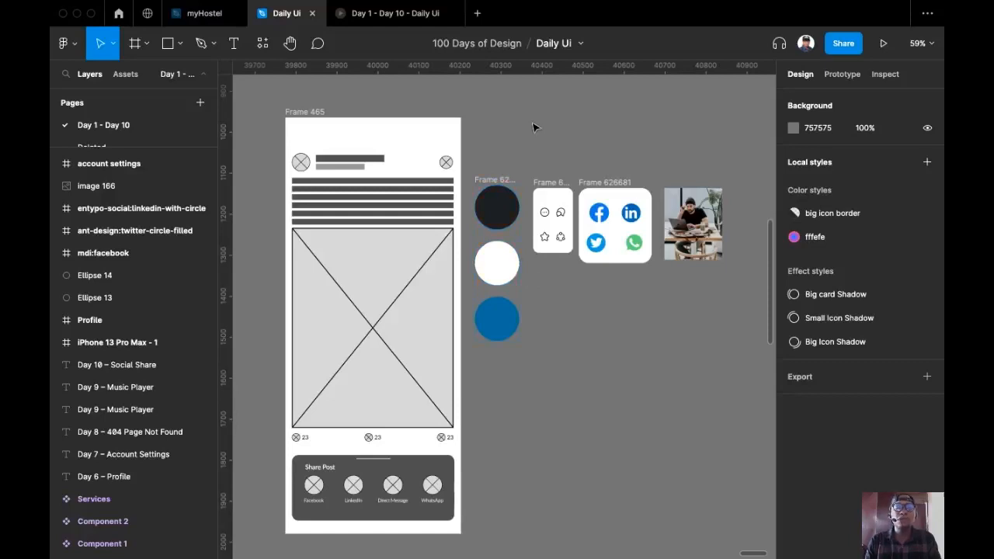
{"action": "left_click_drag", "start_coordinate": [534, 128], "coordinate": [491, 118]}
{"action": "scroll", "coordinate": [491, 118], "scroll_direction": "down", "scroll_amount": 1, "text": "ctrl"}
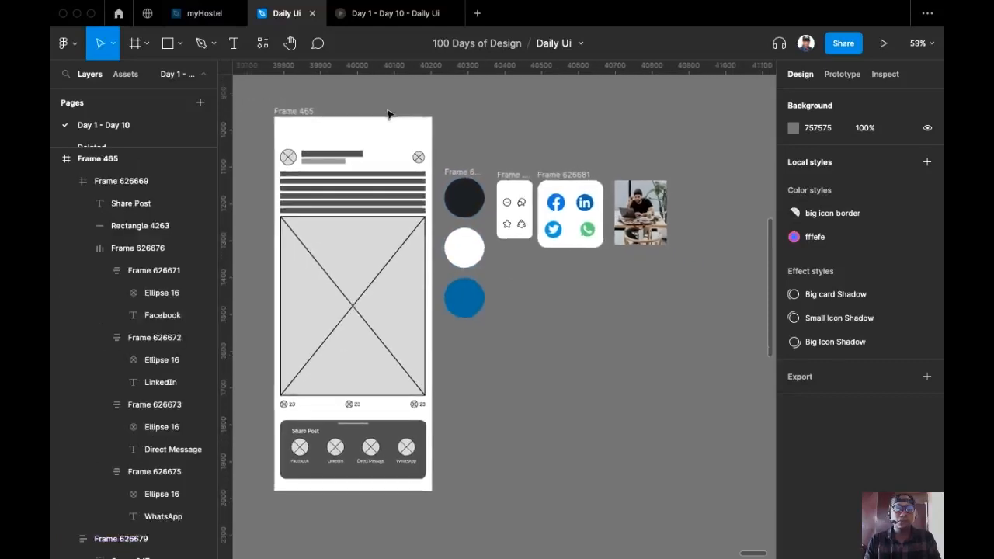
{"action": "left_click", "coordinate": [312, 111]}
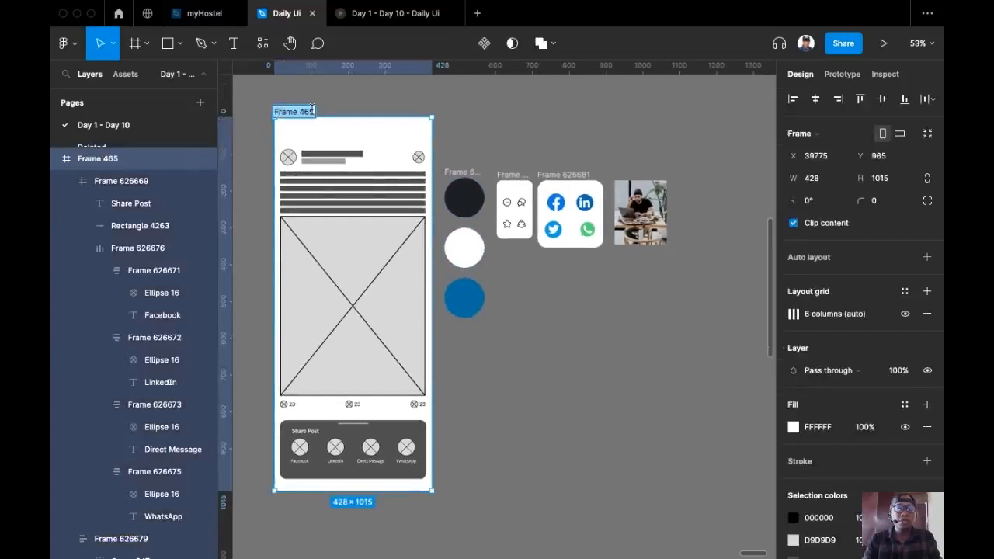
{"action": "type", "text": "So"}
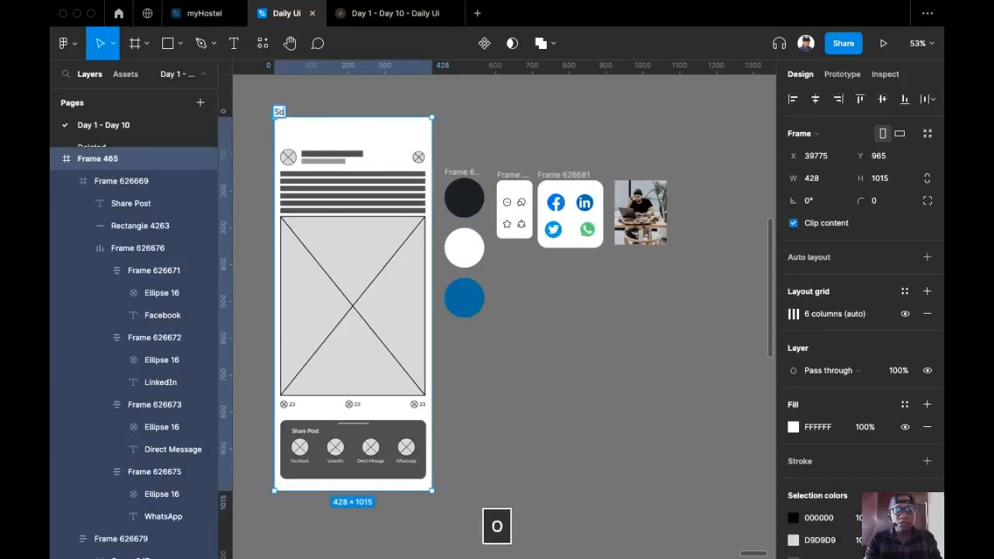
{"action": "type", "text": "cial Share"}
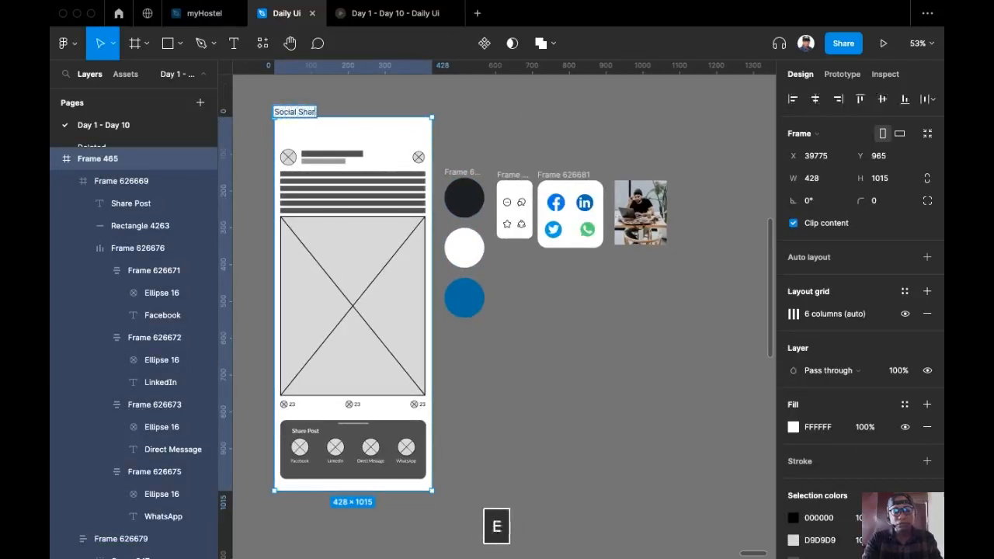
{"action": "left_click", "coordinate": [505, 149]}
Duplicate the frame to the right and fill the copy with the dark circle's 1C1F22
{"action": "left_click_drag", "start_coordinate": [501, 147], "coordinate": [458, 124]}
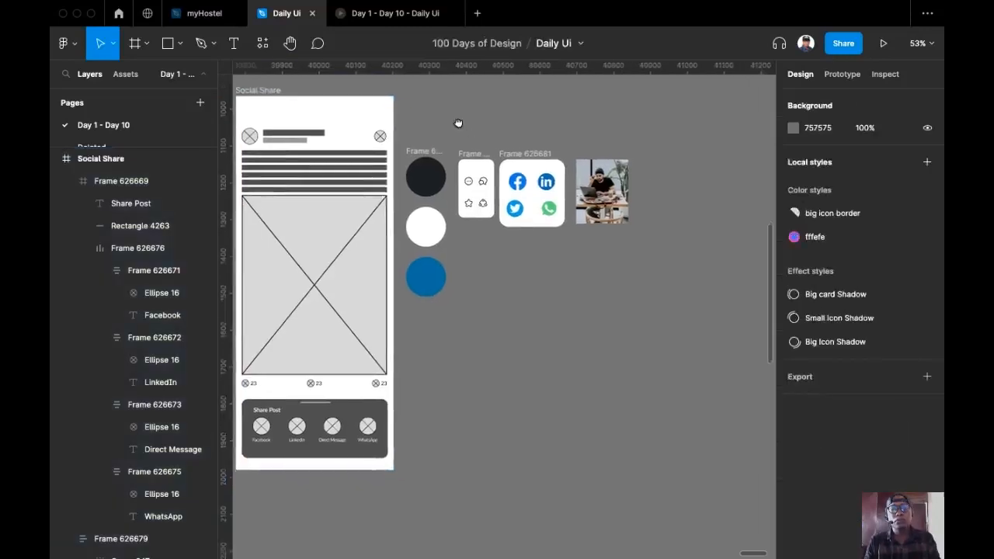
{"action": "scroll", "coordinate": [450, 120], "scroll_direction": "down", "scroll_amount": 3}
{"action": "left_click_drag", "start_coordinate": [322, 96], "coordinate": [621, 100]}
{"action": "scroll", "coordinate": [537, 126], "scroll_direction": "up", "scroll_amount": 1}
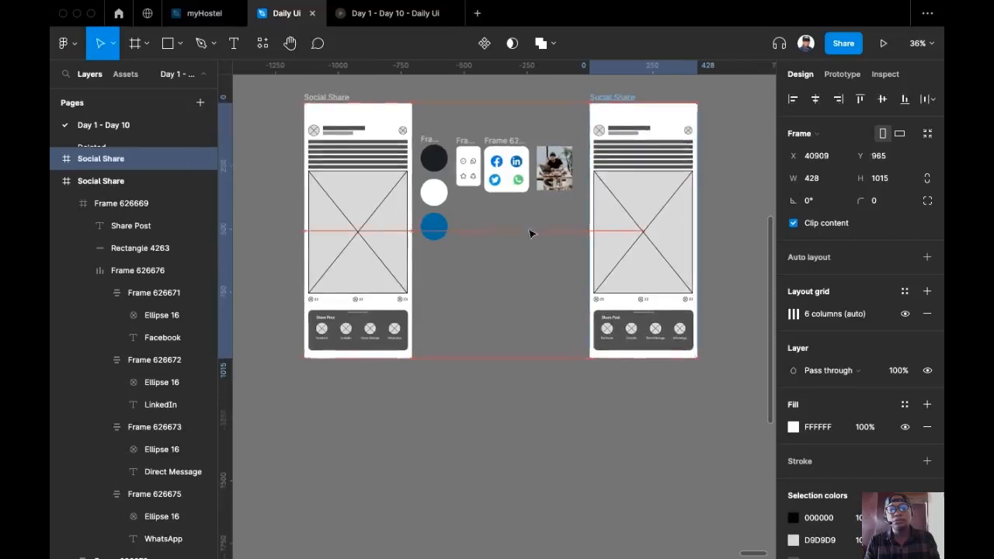
{"action": "scroll", "coordinate": [530, 231], "scroll_direction": "up", "scroll_amount": 3}
{"action": "scroll", "coordinate": [481, 253], "scroll_direction": "down", "scroll_amount": 1}
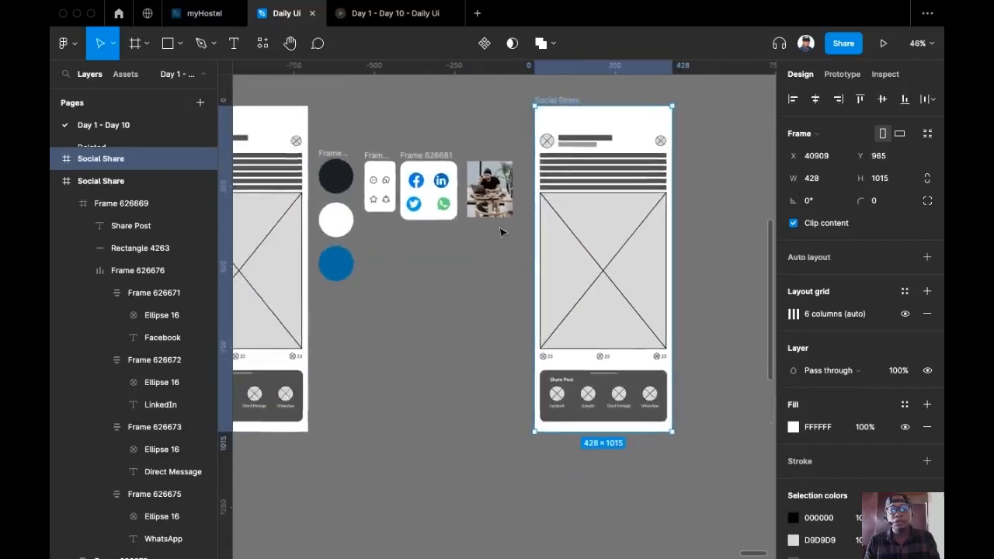
{"action": "key", "text": "i"}
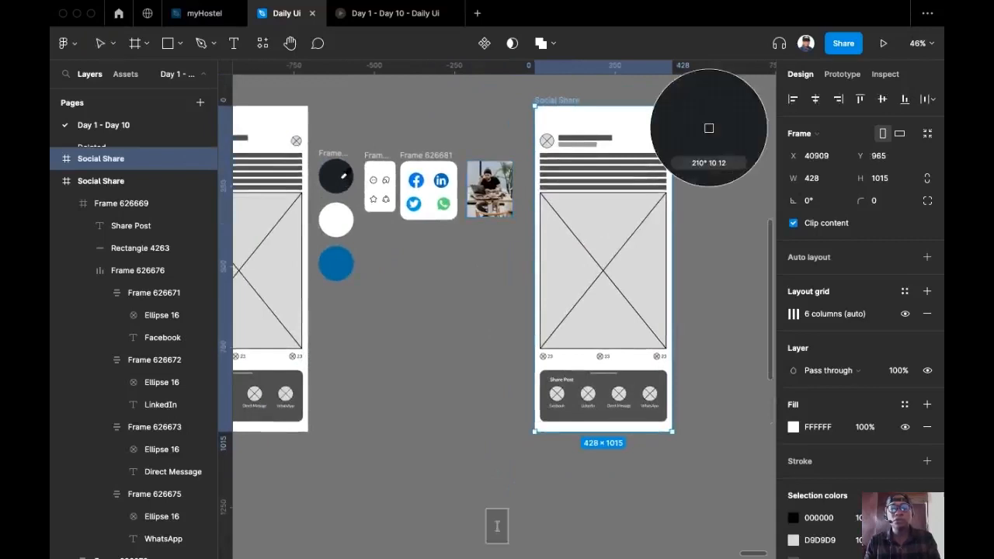
{"action": "left_click", "coordinate": [343, 175]}
Copy the Facebook label from the share sheet out beside the frame
{"action": "scroll", "coordinate": [403, 168], "scroll_direction": "up", "scroll_amount": 5}
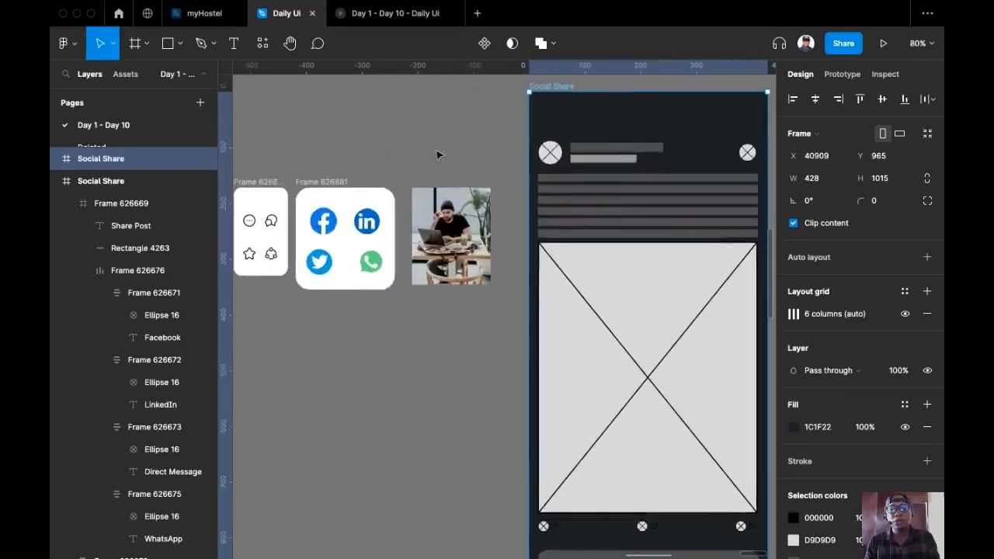
{"action": "scroll", "coordinate": [466, 122], "scroll_direction": "down", "scroll_amount": 4}
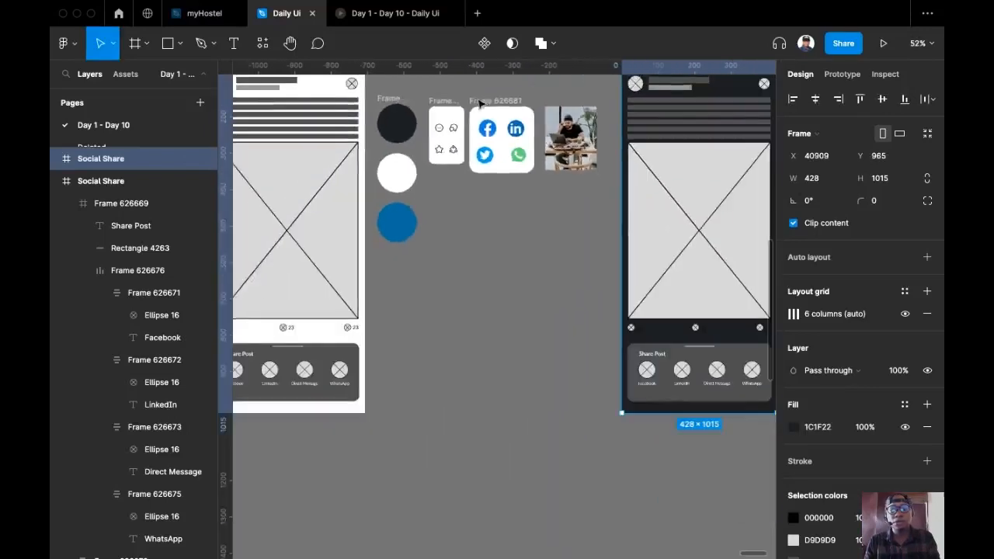
{"action": "scroll", "coordinate": [469, 235], "scroll_direction": "right", "scroll_amount": 3}
{"action": "scroll", "coordinate": [561, 273], "scroll_direction": "up", "scroll_amount": 5}
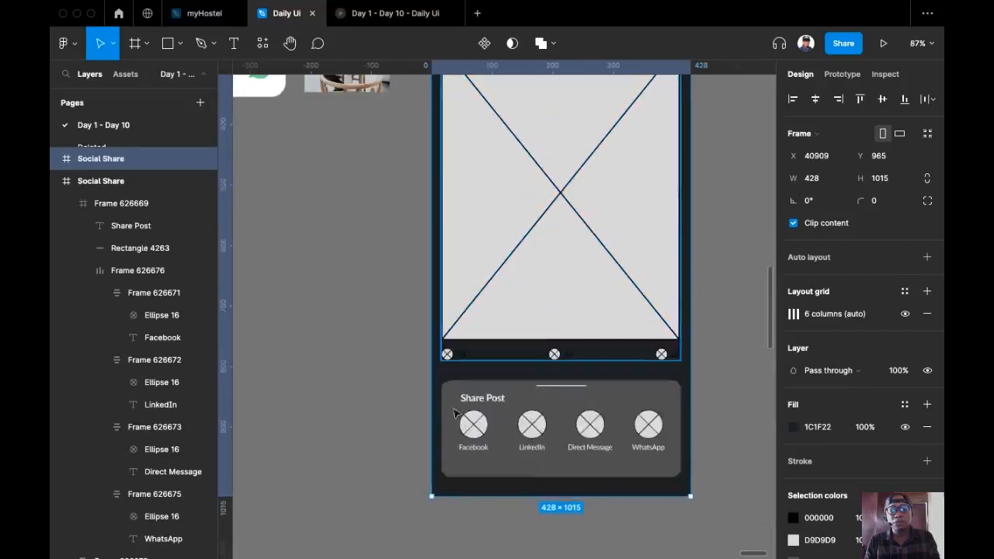
{"action": "left_click", "coordinate": [479, 457], "text": "super"}
{"action": "scroll", "coordinate": [480, 456], "scroll_direction": "right", "scroll_amount": 2}
{"action": "left_click_drag", "start_coordinate": [387, 477], "coordinate": [651, 135]}
{"action": "left_click_drag", "start_coordinate": [592, 173], "coordinate": [606, 399]}
{"action": "scroll", "coordinate": [605, 398], "scroll_direction": "up", "scroll_amount": 1}
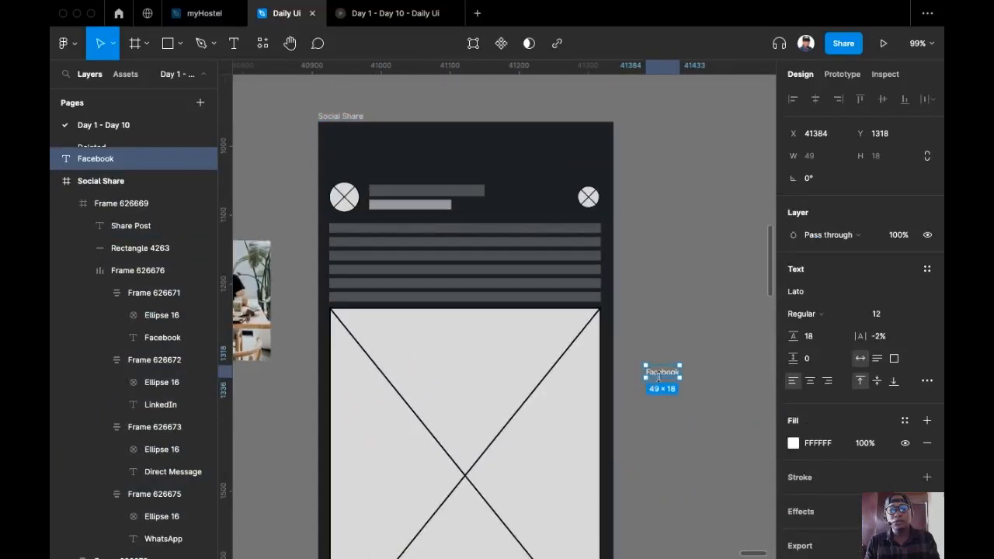
Move the spare label beside the header and retype it as the profile name
{"action": "left_click_drag", "start_coordinate": [665, 373], "coordinate": [668, 184]}
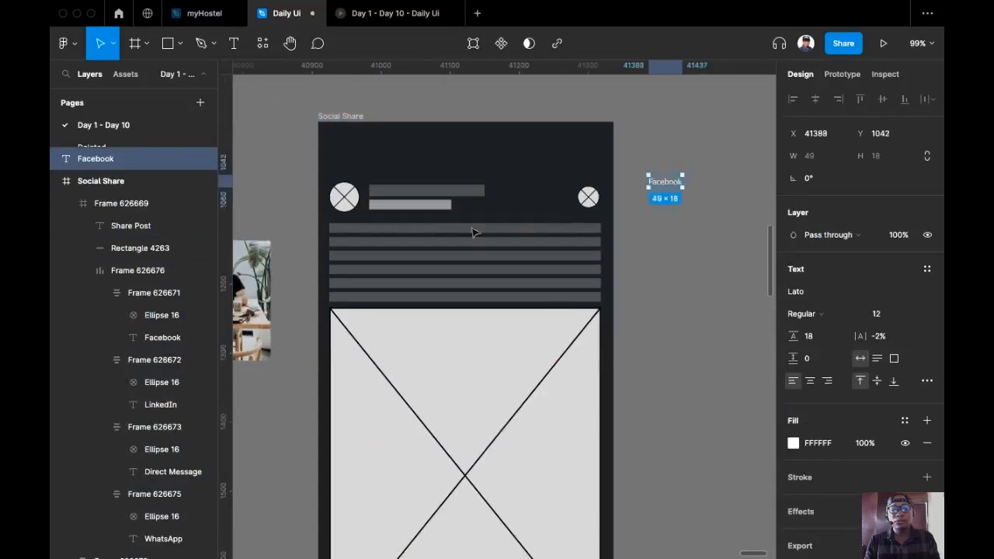
{"action": "double_click", "coordinate": [669, 185]}
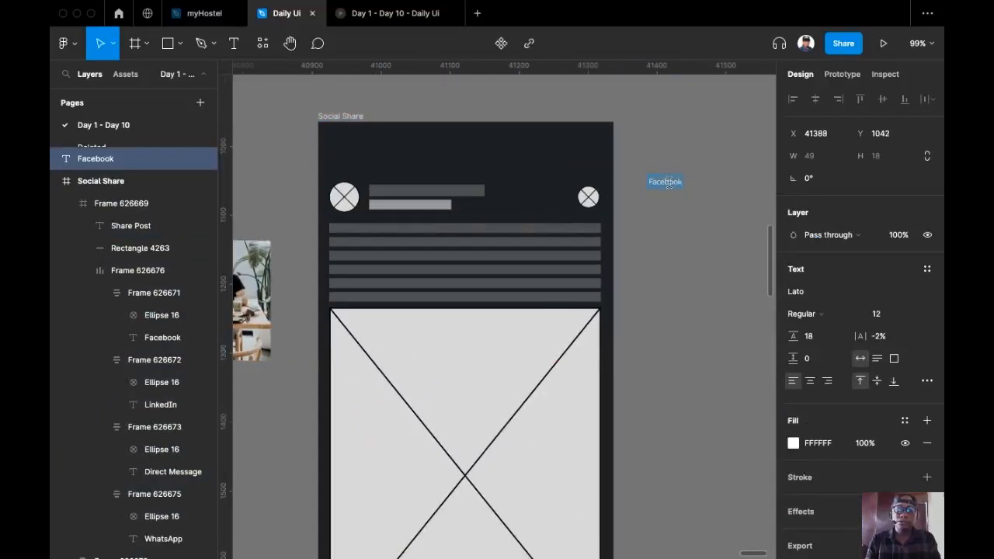
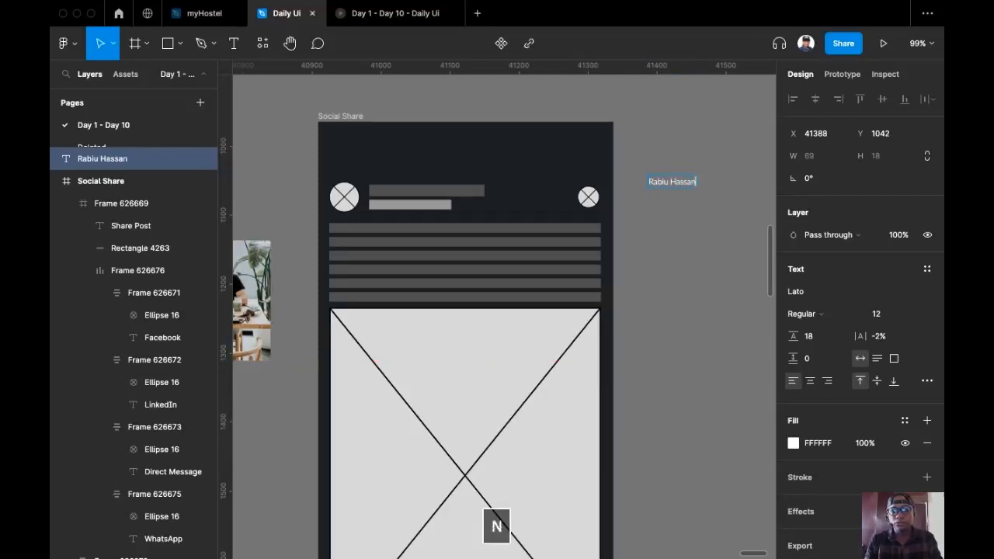
{"action": "key", "text": "Escape"}
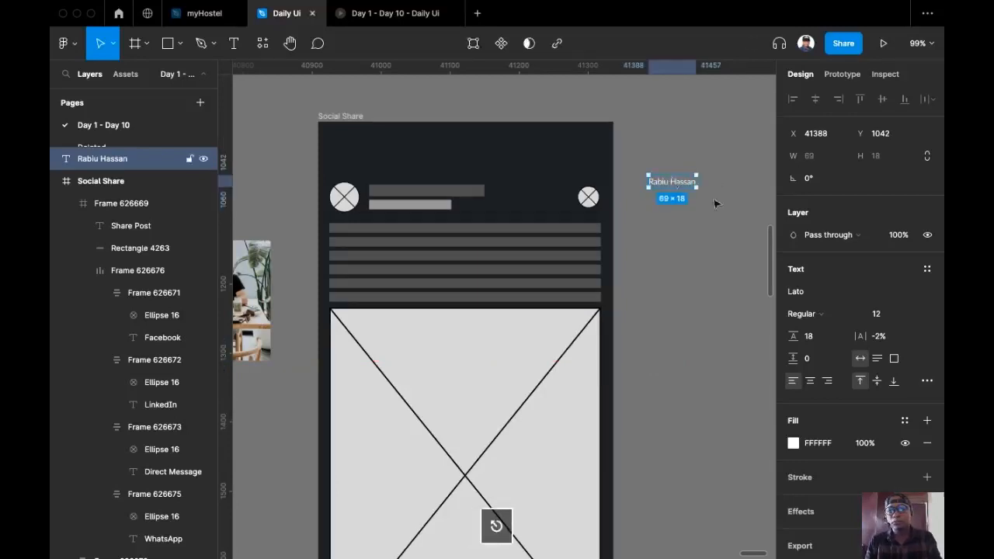
Style the name label Bold, size 16, with 0% letter spacing
{"action": "left_click", "coordinate": [916, 315]}
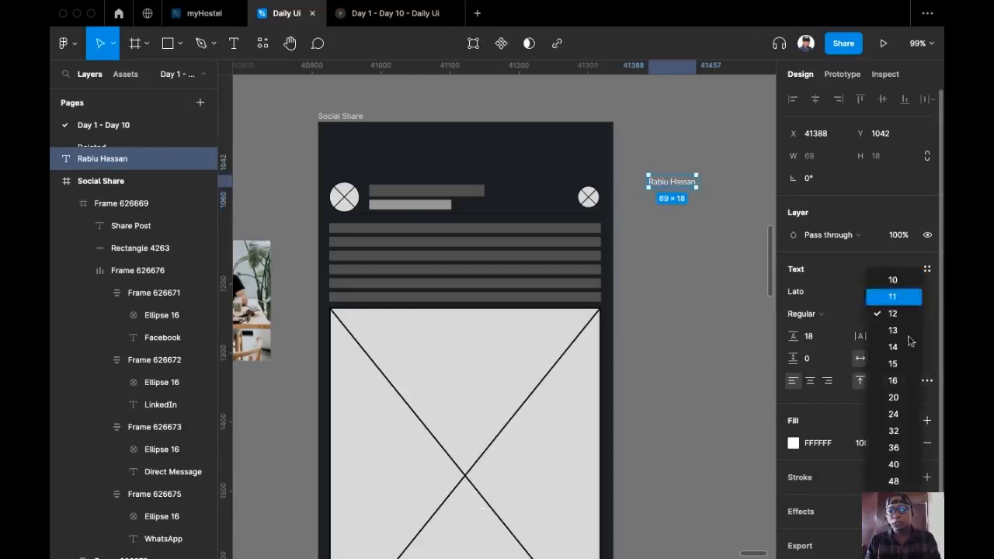
{"action": "left_click", "coordinate": [899, 380]}
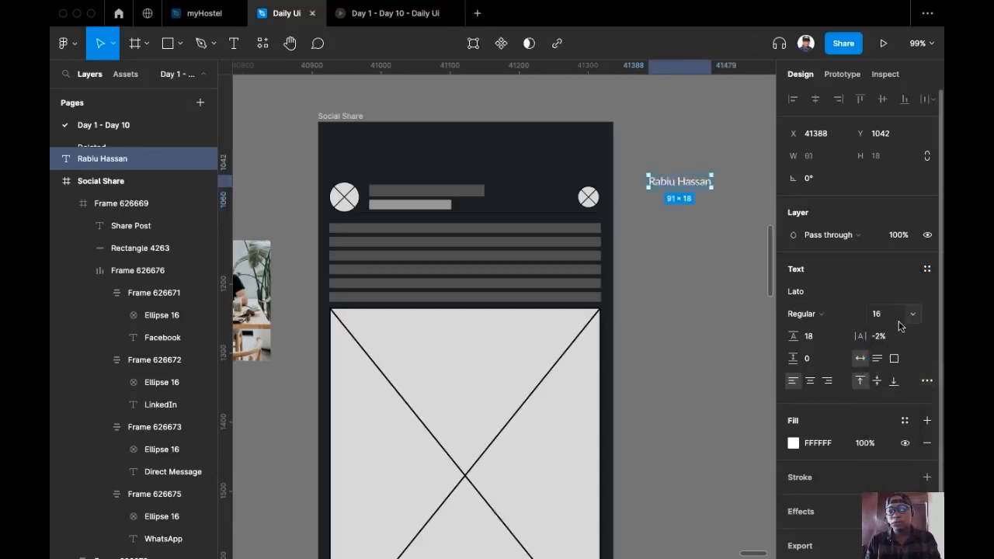
{"action": "left_click", "coordinate": [858, 313]}
{"action": "left_click", "coordinate": [840, 363]}
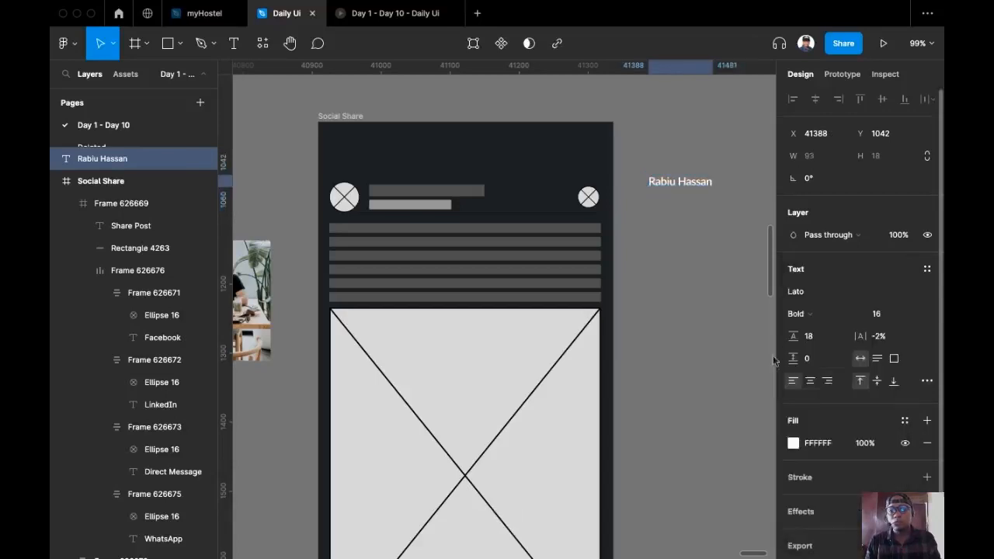
{"action": "left_click", "coordinate": [883, 335]}
{"action": "type", "text": "0"}
{"action": "key", "text": "Return"}
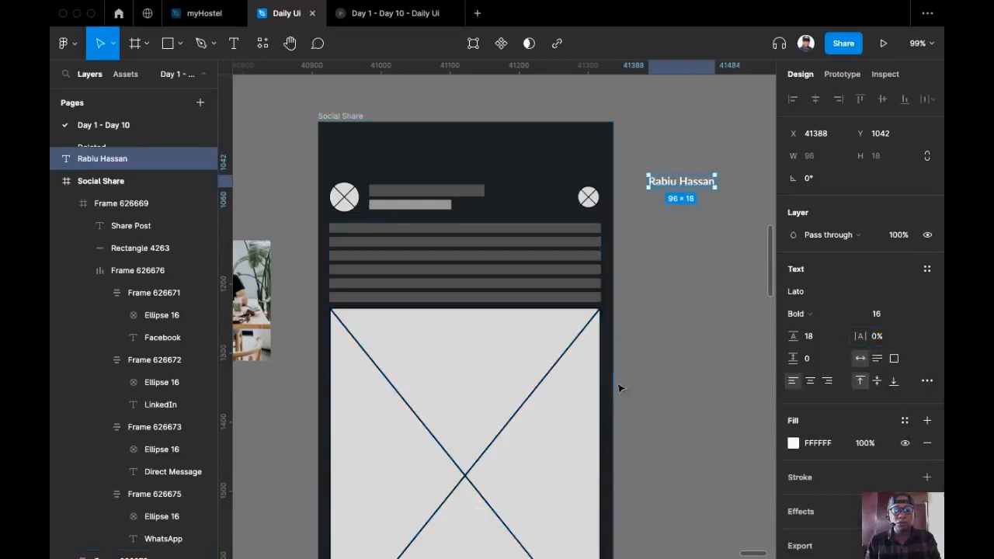
Swap the grey header placeholder bar for the cut name label
{"action": "key", "text": "super+x"}
{"action": "left_click", "coordinate": [435, 198], "text": "super"}
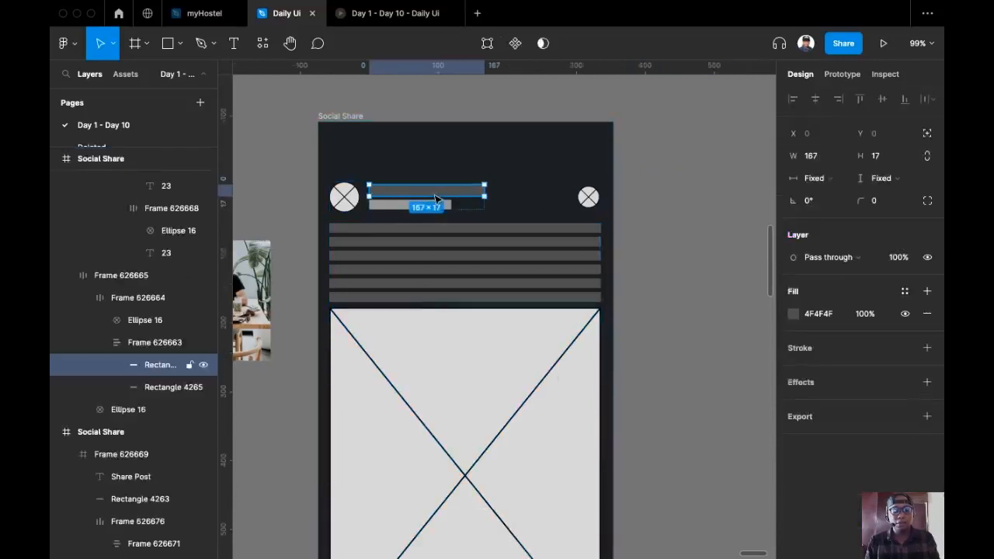
{"action": "key", "text": "super+shift+r"}
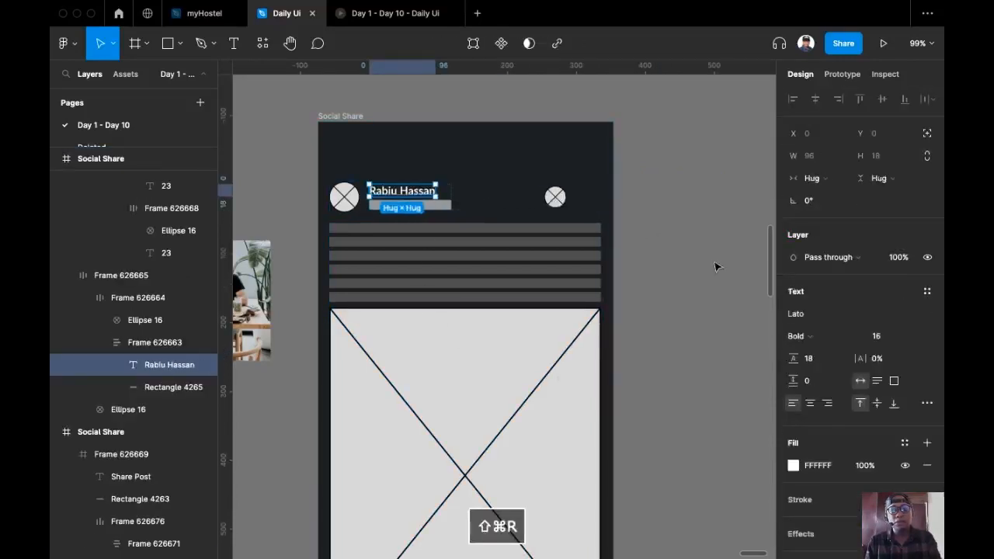
{"action": "left_click", "coordinate": [652, 284]}
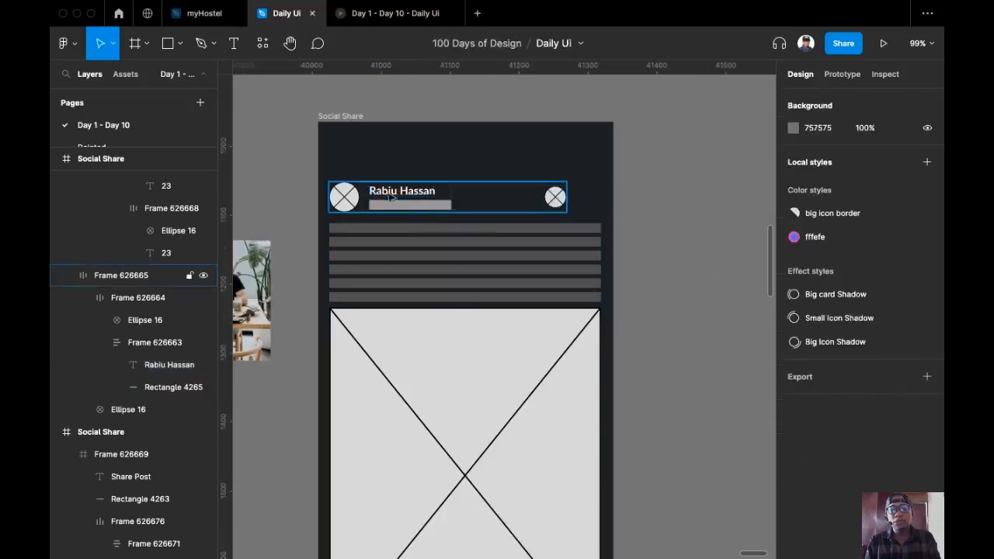
Copy the name label out and retype it as the user's @ handle
{"action": "left_click", "coordinate": [412, 196], "text": "super"}
{"action": "left_click_drag", "start_coordinate": [413, 196], "coordinate": [712, 204]}
{"action": "double_click", "coordinate": [709, 200]}
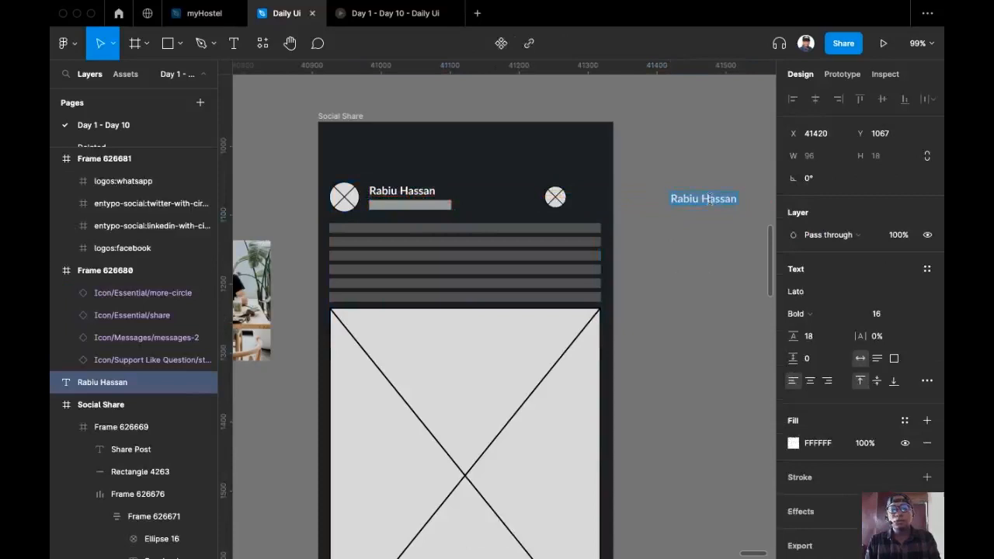
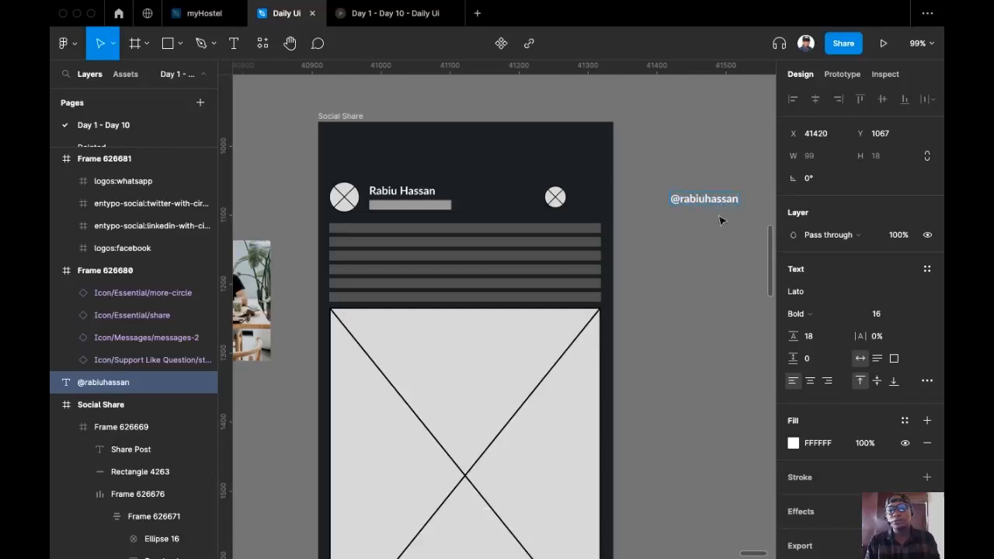
{"action": "key", "text": "Escape"}
Make the handle 14 Regular and swap it in for the grey bar under the name
{"action": "left_click", "coordinate": [911, 315]}
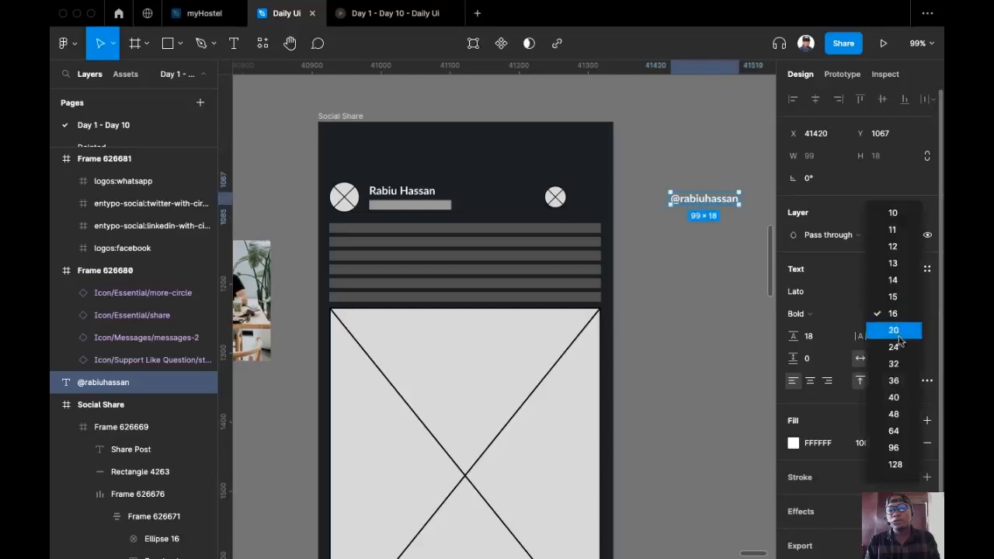
{"action": "left_click", "coordinate": [894, 281]}
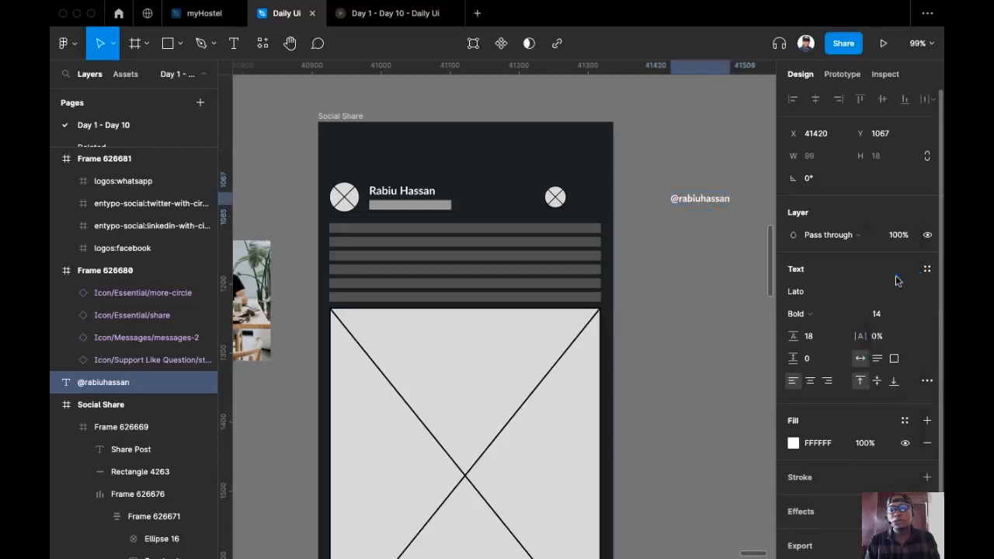
{"action": "left_click", "coordinate": [811, 314]}
{"action": "left_click", "coordinate": [825, 265]}
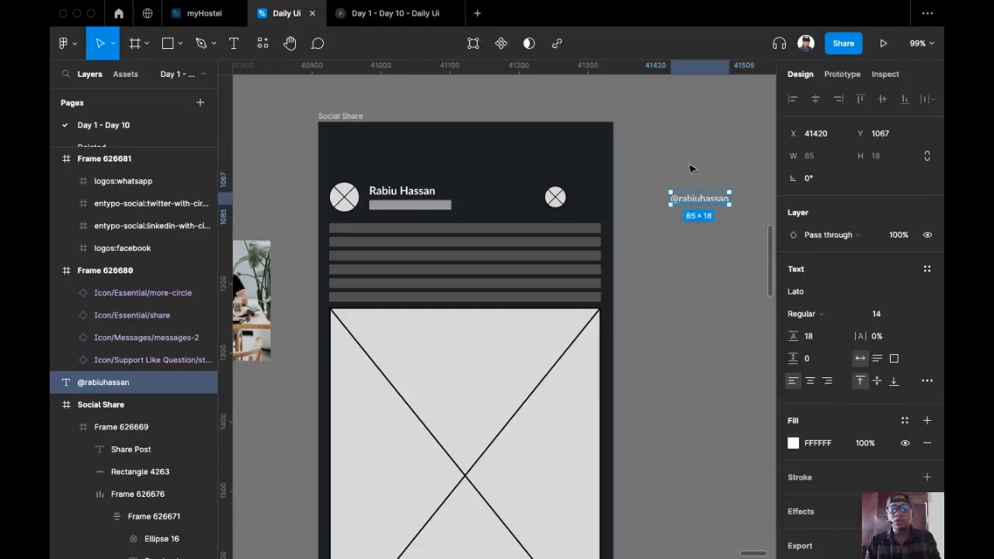
{"action": "key", "text": "super+c"}
{"action": "key", "text": "super+x"}
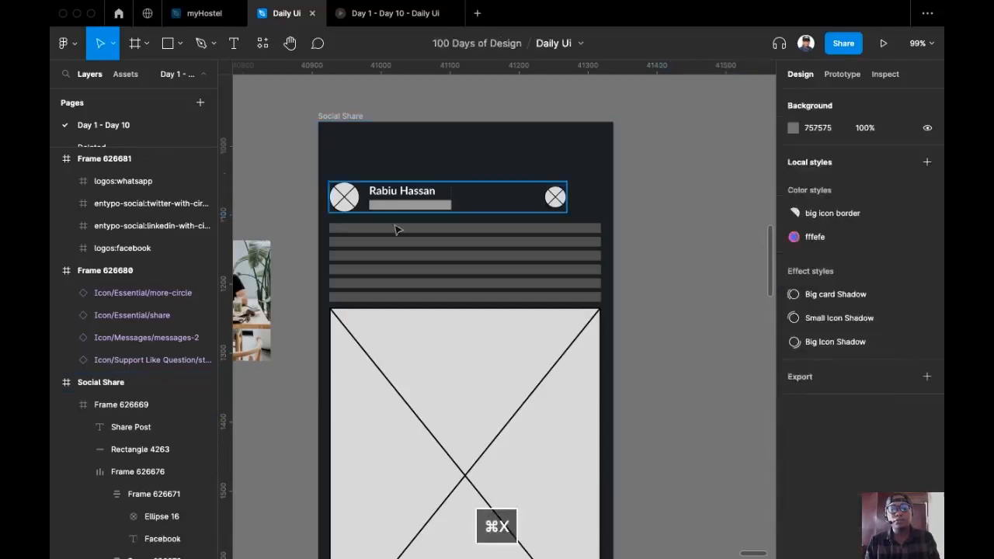
{"action": "left_click", "coordinate": [410, 204], "text": "super"}
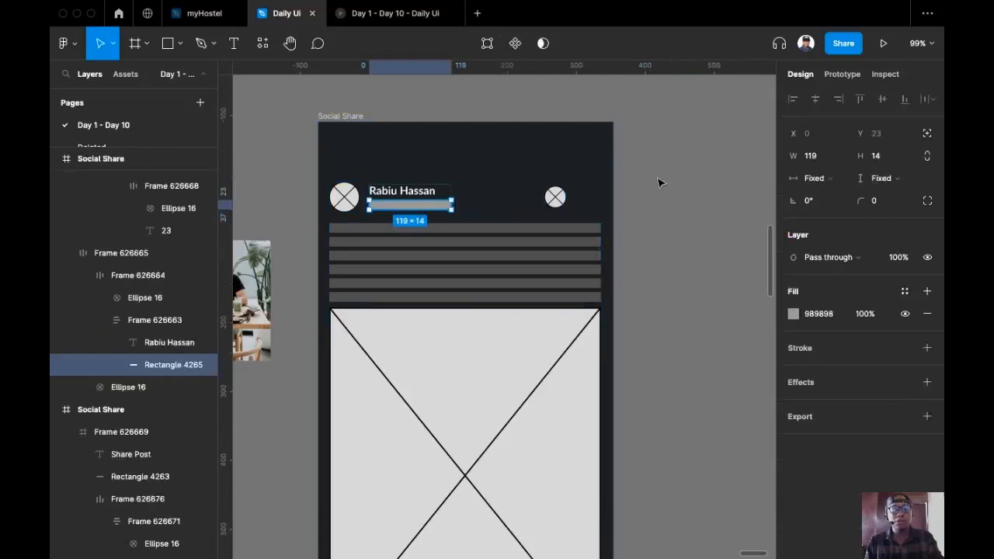
{"action": "key", "text": "shift+super+r"}
{"action": "left_click", "coordinate": [596, 140]}
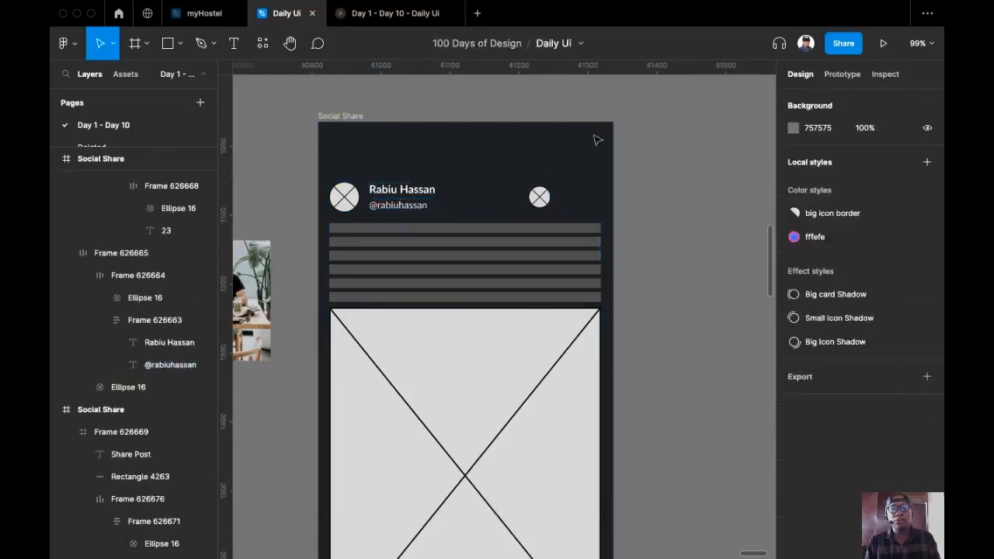
Set the auto-layout gap between the name and the handle to 0
{"action": "double_click", "coordinate": [398, 201]}
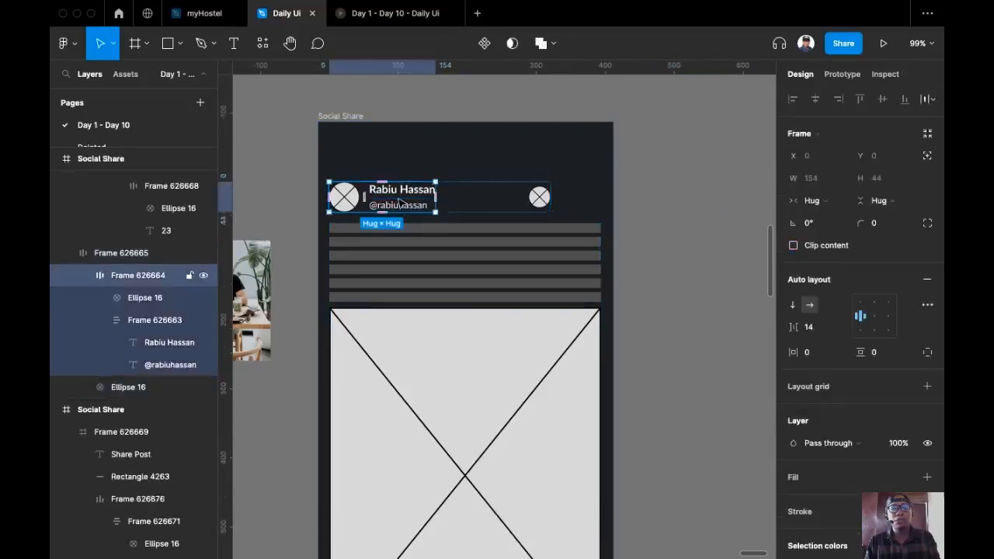
{"action": "double_click", "coordinate": [398, 202]}
{"action": "left_click", "coordinate": [817, 333]}
{"action": "type", "text": "0"}
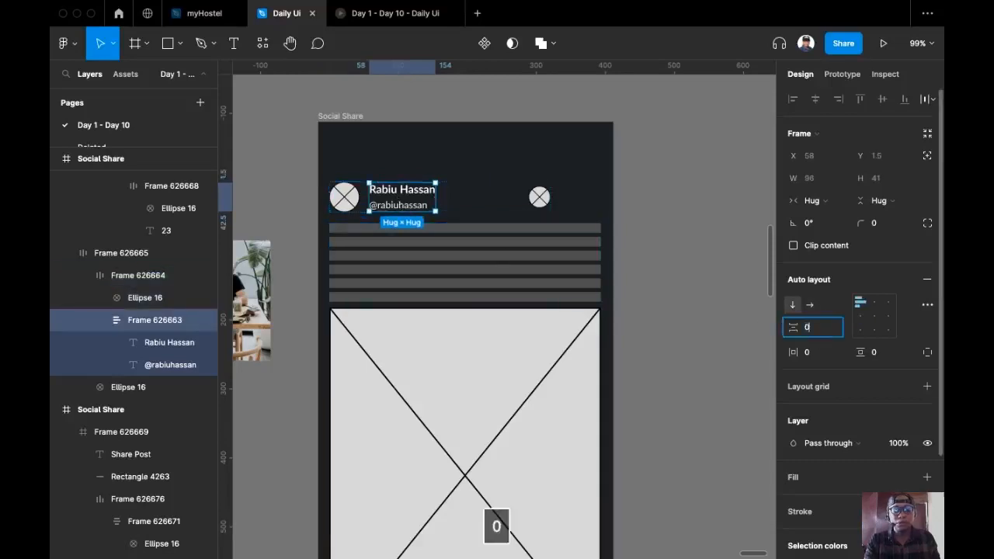
{"action": "key", "text": "Return"}
{"action": "left_click", "coordinate": [633, 214]}
Select the header row, show layout grids, and drag its gap wider
{"action": "scroll", "coordinate": [626, 220], "scroll_direction": "down", "scroll_amount": 3}
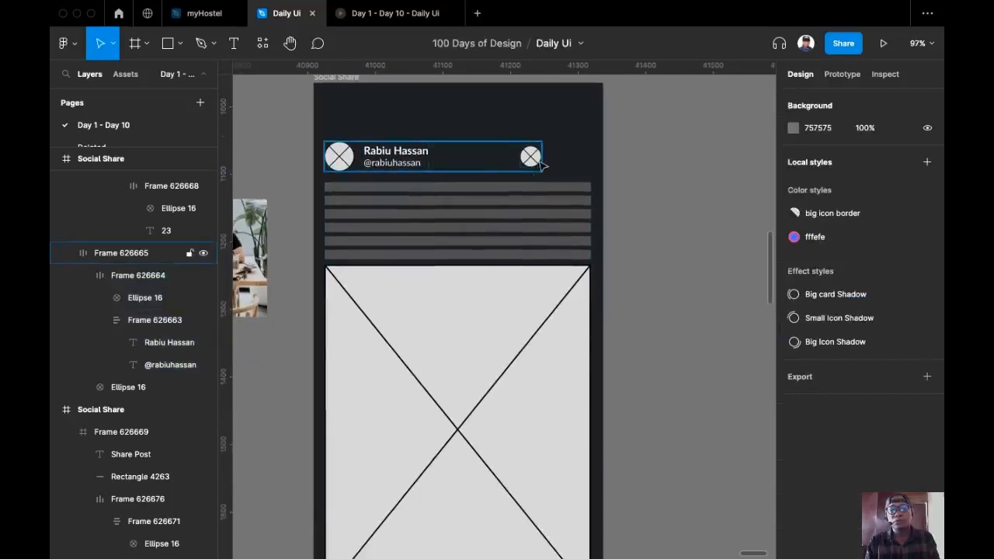
{"action": "left_click", "coordinate": [532, 161]}
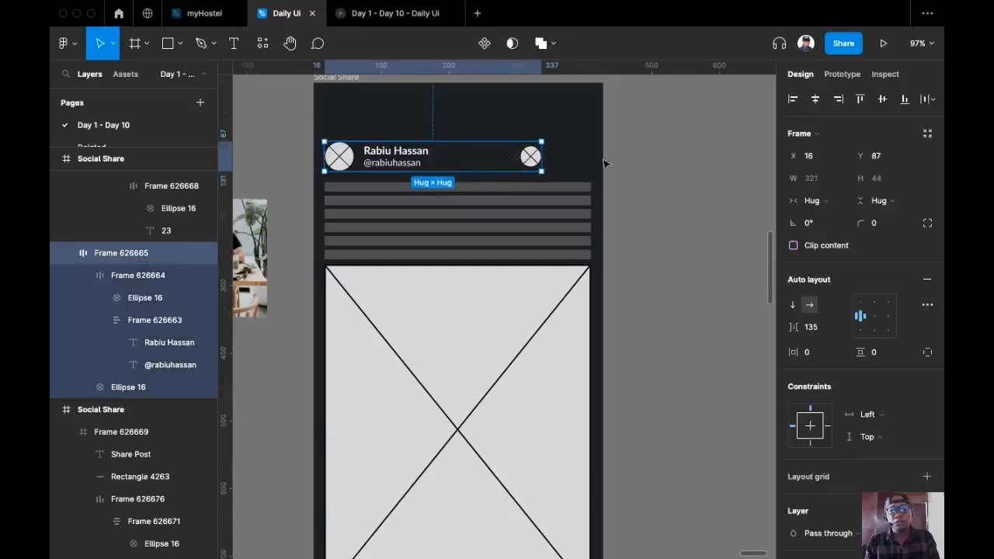
{"action": "scroll", "coordinate": [616, 171], "scroll_direction": "left", "scroll_amount": 1}
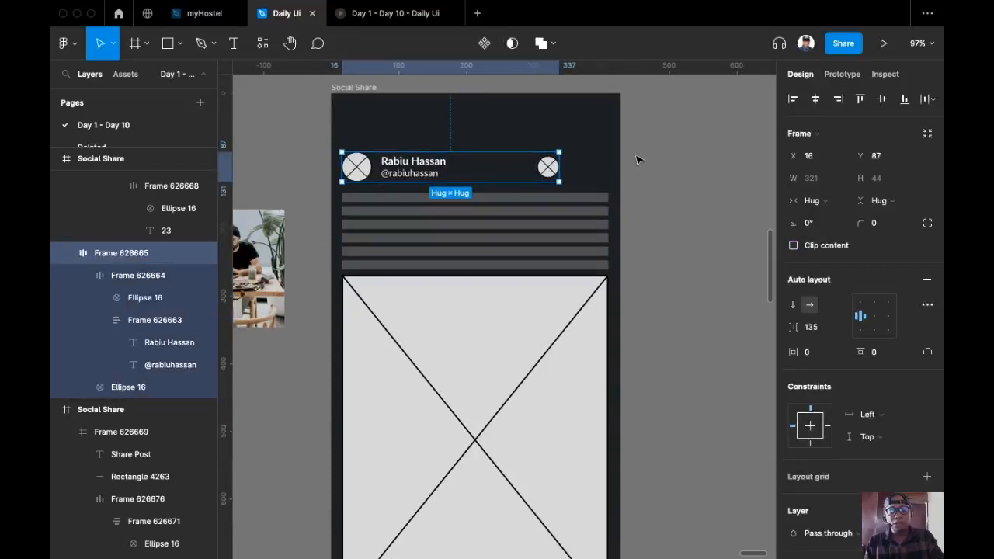
{"action": "key", "text": "shift+g"}
{"action": "scroll", "coordinate": [515, 191], "scroll_direction": "up", "scroll_amount": 3}
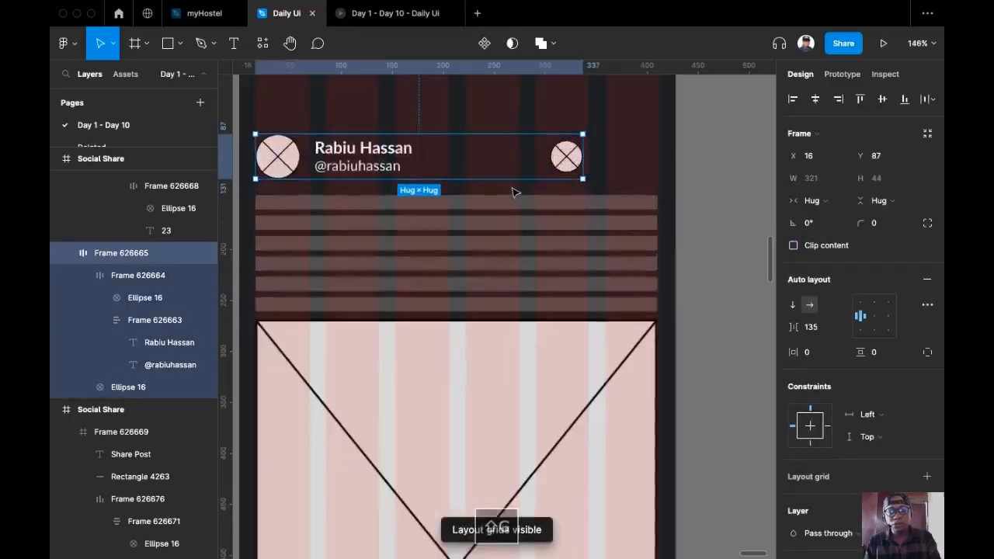
{"action": "left_click_drag", "start_coordinate": [481, 156], "coordinate": [516, 157]}
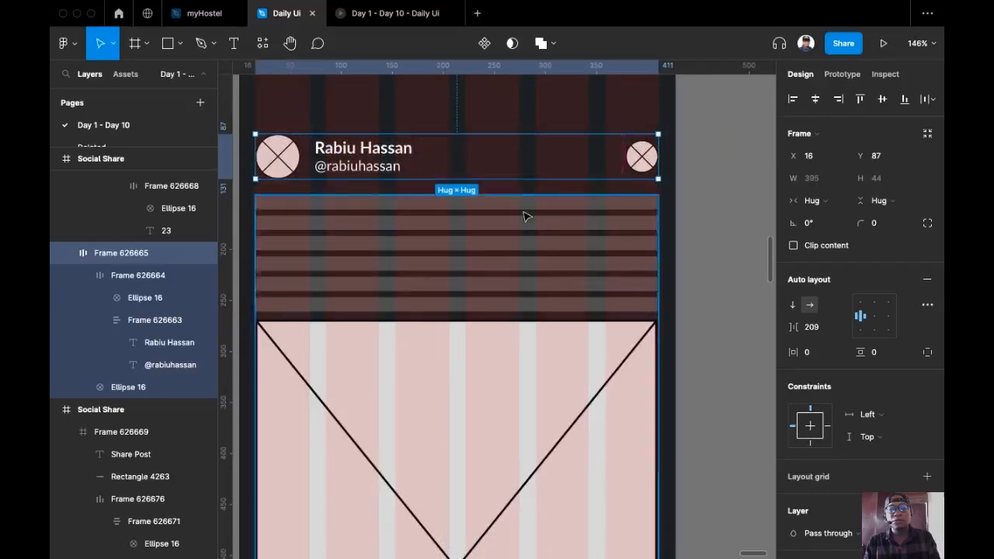
Set the header row's item spacing to 210, pushing the right circle to the edge
{"action": "scroll", "coordinate": [670, 159], "scroll_direction": "up", "scroll_amount": 6}
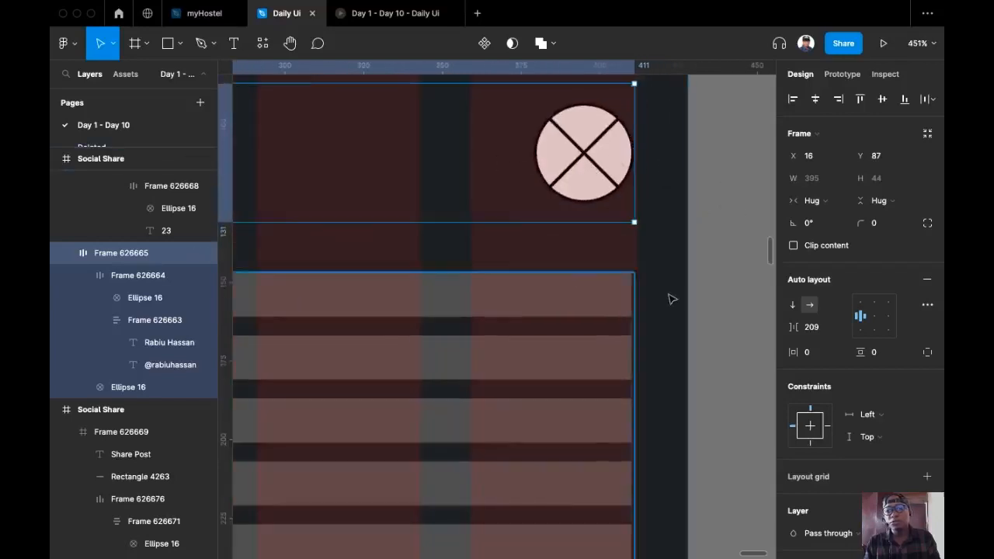
{"action": "scroll", "coordinate": [684, 220], "scroll_direction": "down", "scroll_amount": 1}
{"action": "scroll", "coordinate": [684, 224], "scroll_direction": "down", "scroll_amount": 3}
{"action": "left_click", "coordinate": [810, 327]}
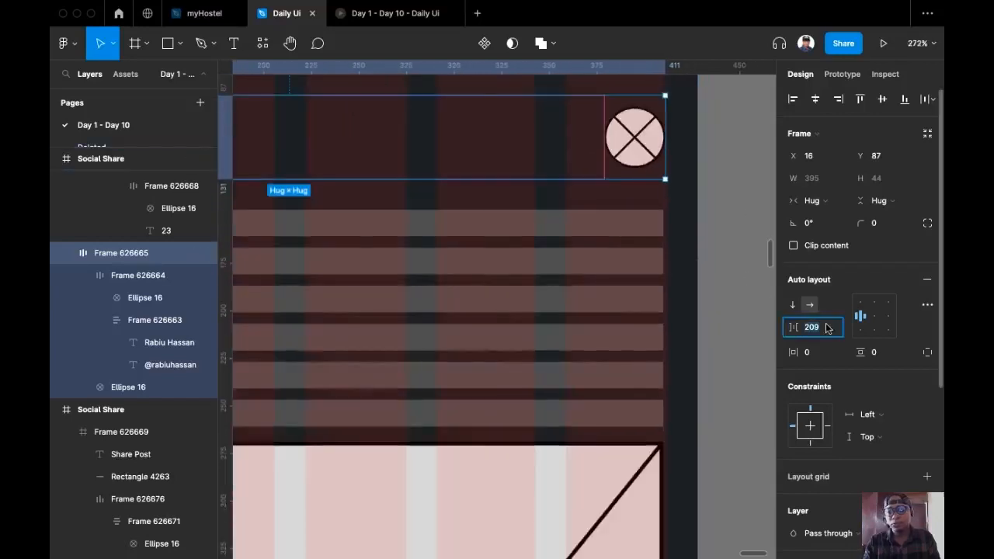
{"action": "key", "text": "Up"}
{"action": "scroll", "coordinate": [562, 195], "scroll_direction": "down", "scroll_amount": 3}
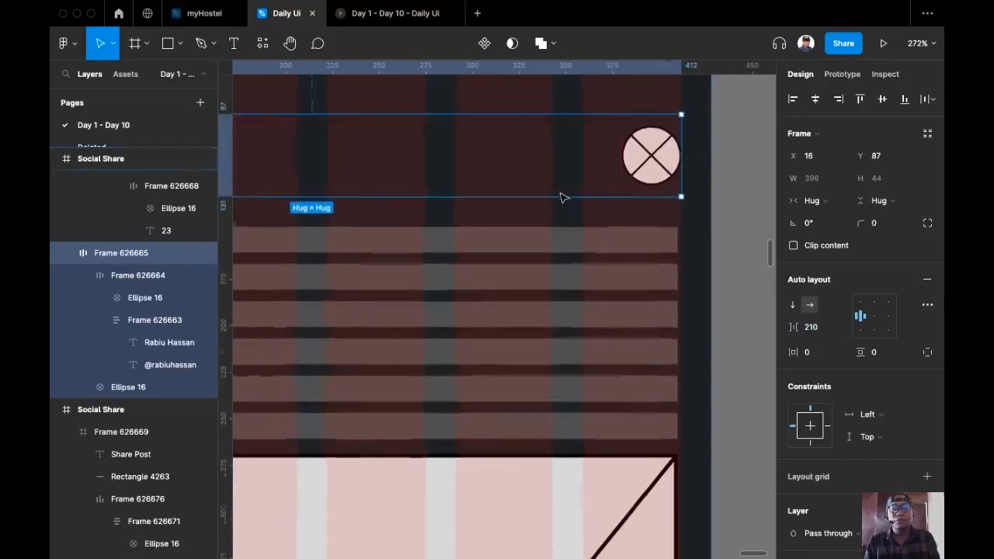
{"action": "scroll", "coordinate": [597, 206], "scroll_direction": "down", "scroll_amount": 5}
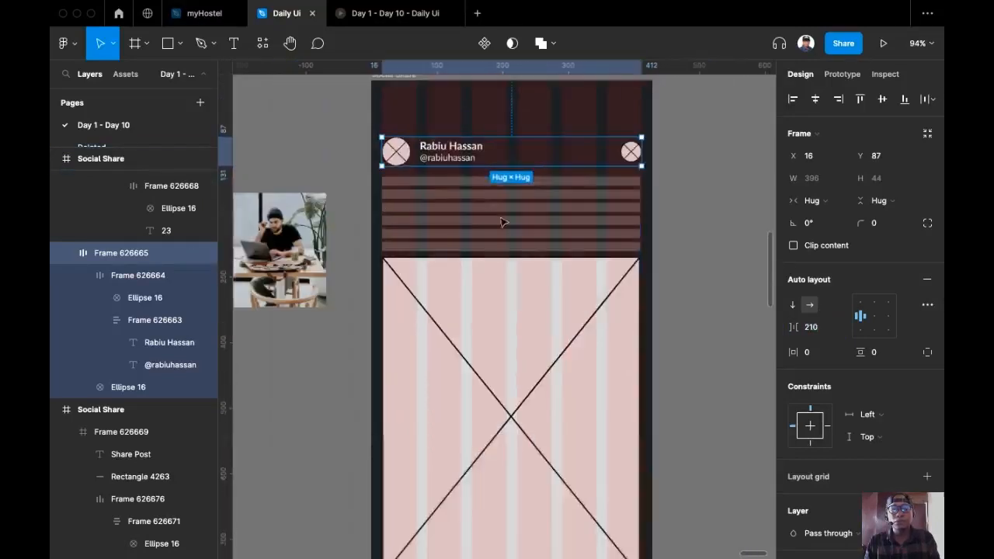
{"action": "left_click", "coordinate": [237, 43]}
{"action": "scroll", "coordinate": [613, 249], "scroll_direction": "up", "scroll_amount": 3}
{"action": "scroll", "coordinate": [602, 214], "scroll_direction": "right", "scroll_amount": 1}
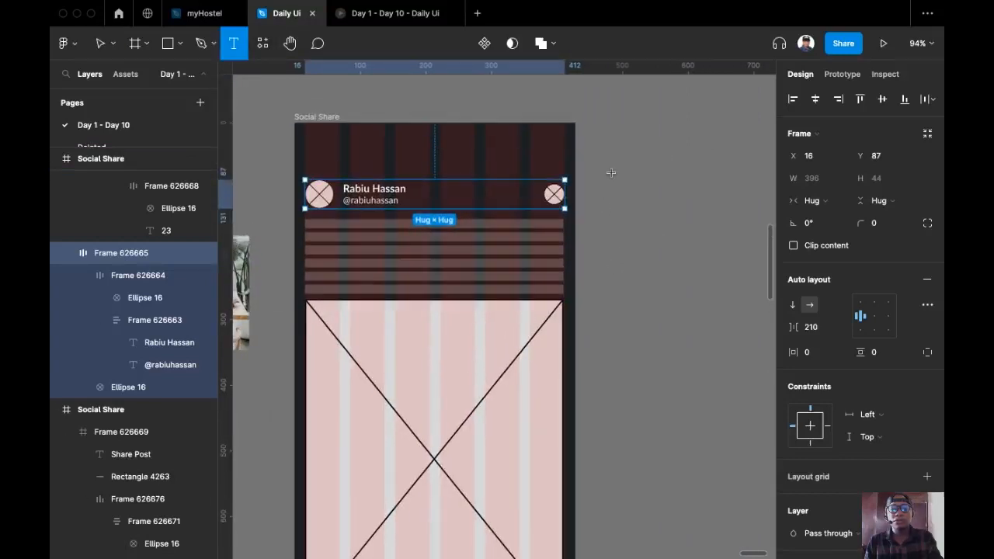
Draw a new text box to the right of the dark screen
{"action": "key", "text": "v"}
{"action": "left_click", "coordinate": [468, 249]}
{"action": "left_click", "coordinate": [468, 248]}
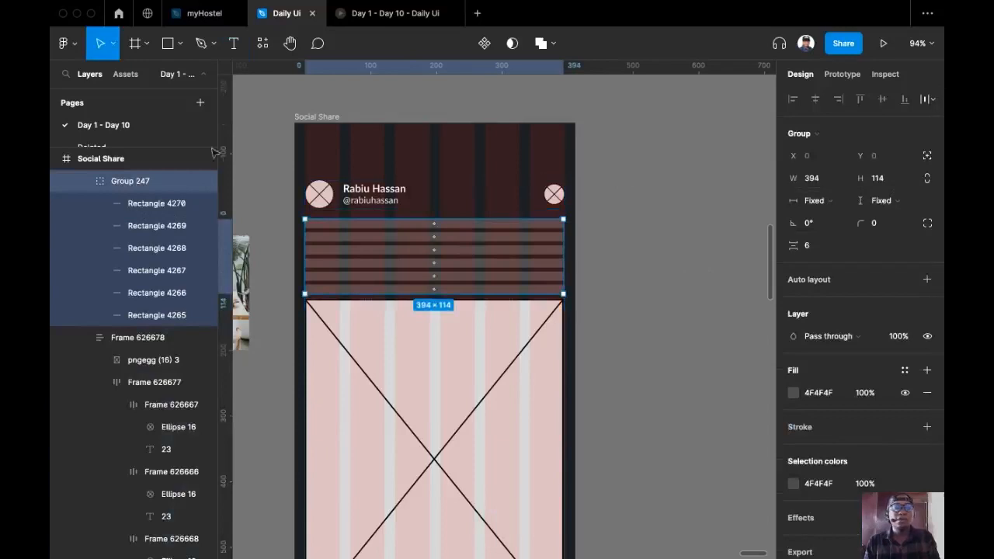
{"action": "left_click", "coordinate": [233, 47]}
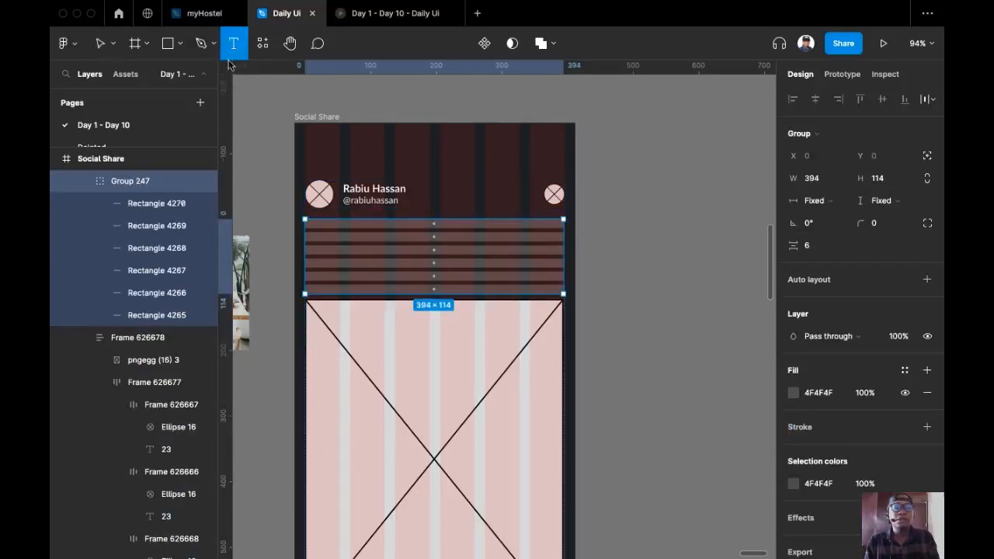
{"action": "scroll", "coordinate": [493, 233], "scroll_direction": "right", "scroll_amount": 5}
{"action": "left_click_drag", "start_coordinate": [459, 199], "coordinate": [711, 275]}
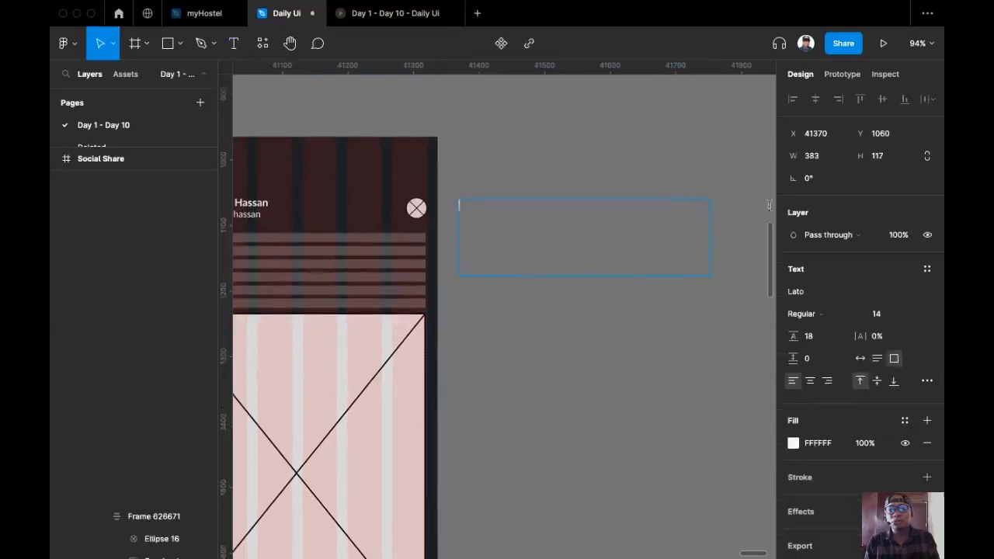
Size the text box to W 394 × H 114
{"action": "left_click", "coordinate": [817, 157]}
{"action": "type", "text": "394"}
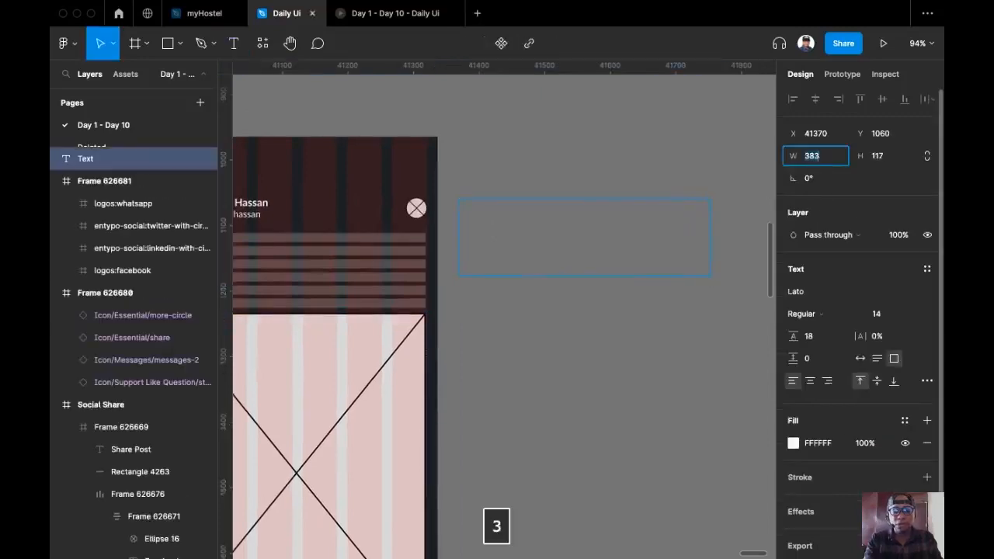
{"action": "key", "text": "Return"}
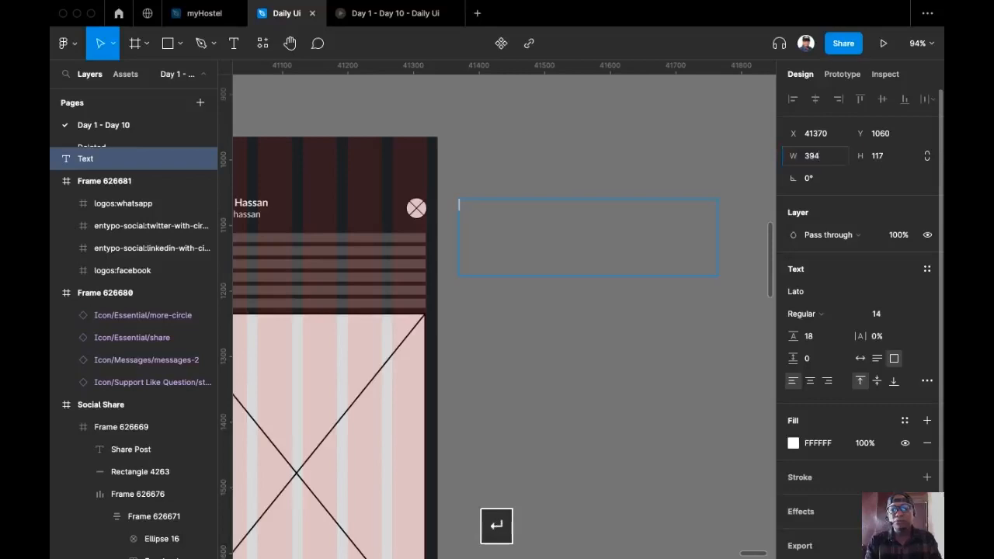
{"action": "left_click", "coordinate": [889, 156]}
{"action": "type", "text": "114"}
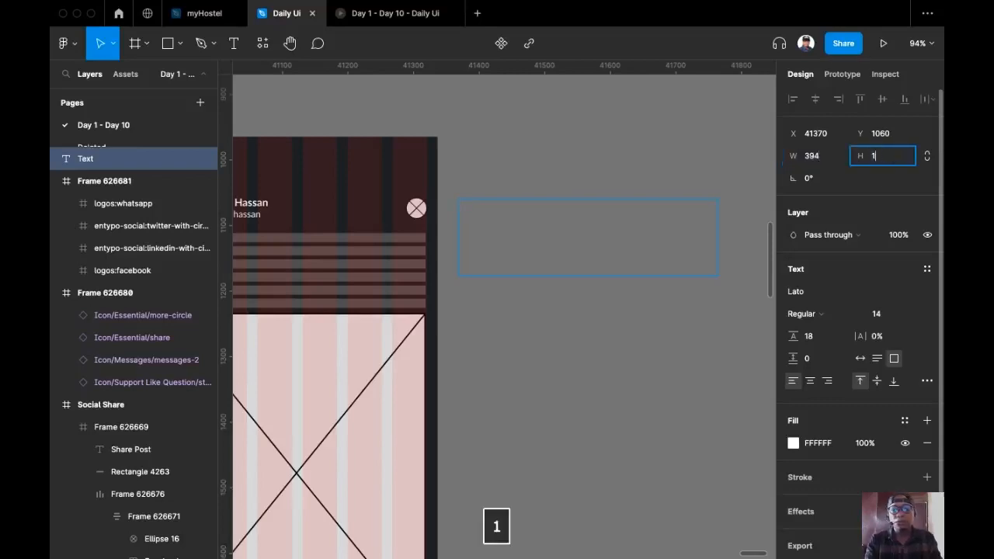
{"action": "key", "text": "Return"}
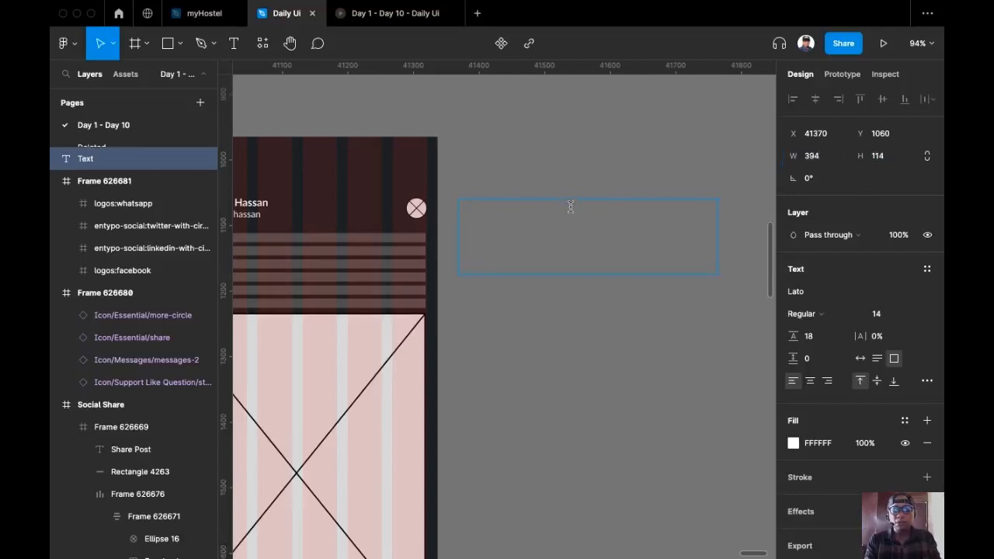
Run the Lorem Ipsum plugin from quick actions (⌘/)
{"action": "key", "text": "super+slash"}
{"action": "type", "text": "lore"}
{"action": "key", "text": "Return"}
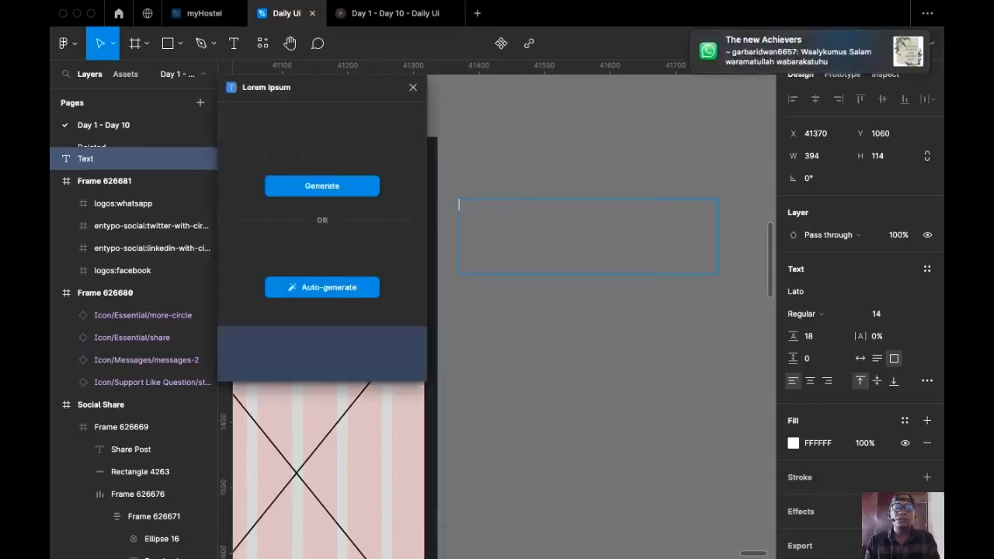
Fill the text box with Lorem Ipsum placeholder text
{"action": "left_click", "coordinate": [317, 289]}
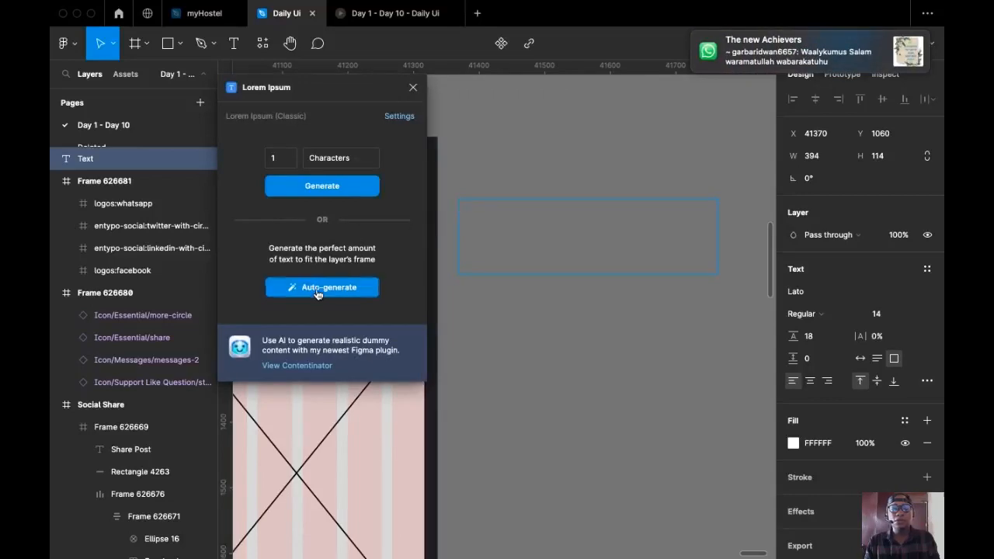
{"action": "left_click", "coordinate": [655, 135]}
{"action": "left_click_drag", "start_coordinate": [603, 278], "coordinate": [656, 239]}
{"action": "left_click", "coordinate": [618, 224]}
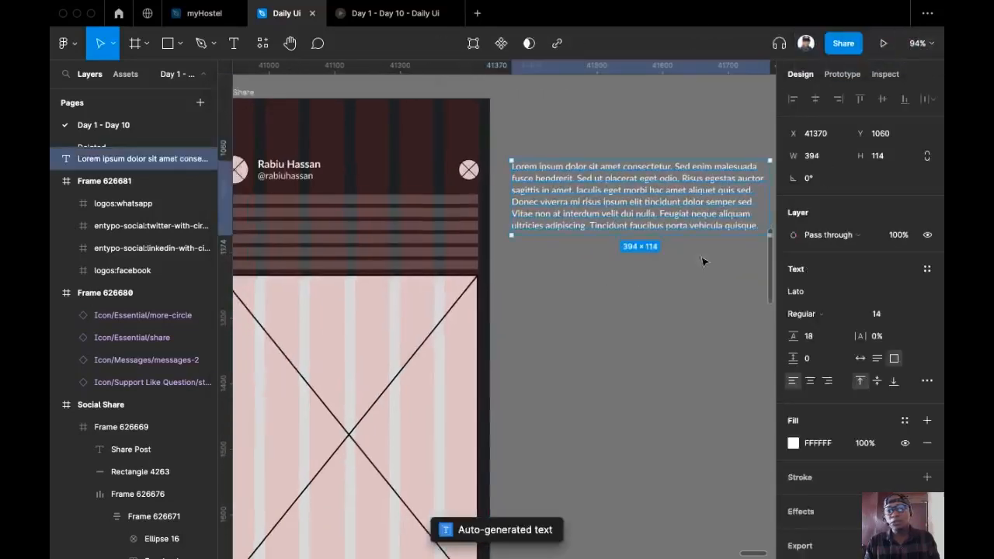
Set the paragraph to font size 16 with a 22 line height
{"action": "left_click", "coordinate": [912, 314]}
{"action": "left_click", "coordinate": [894, 344]}
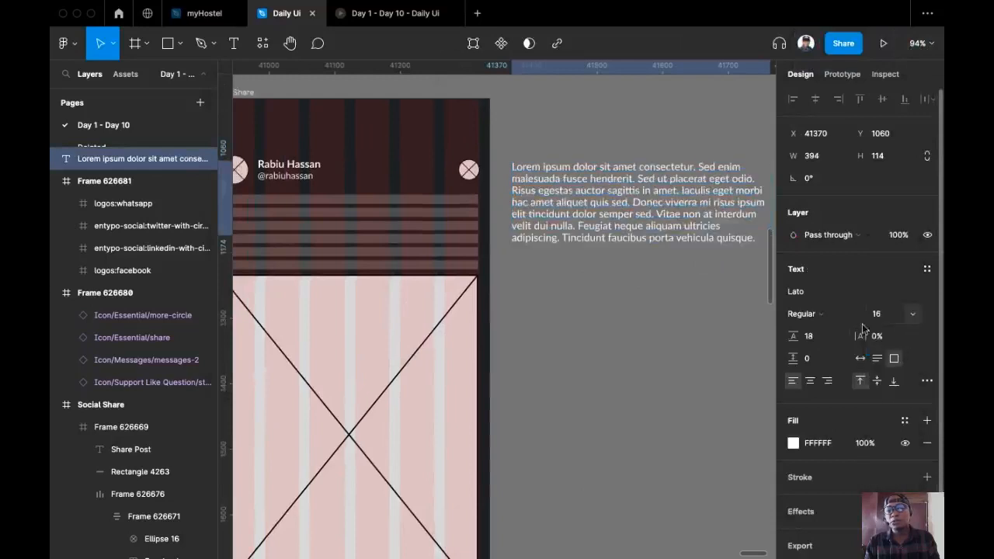
{"action": "left_click", "coordinate": [823, 337]}
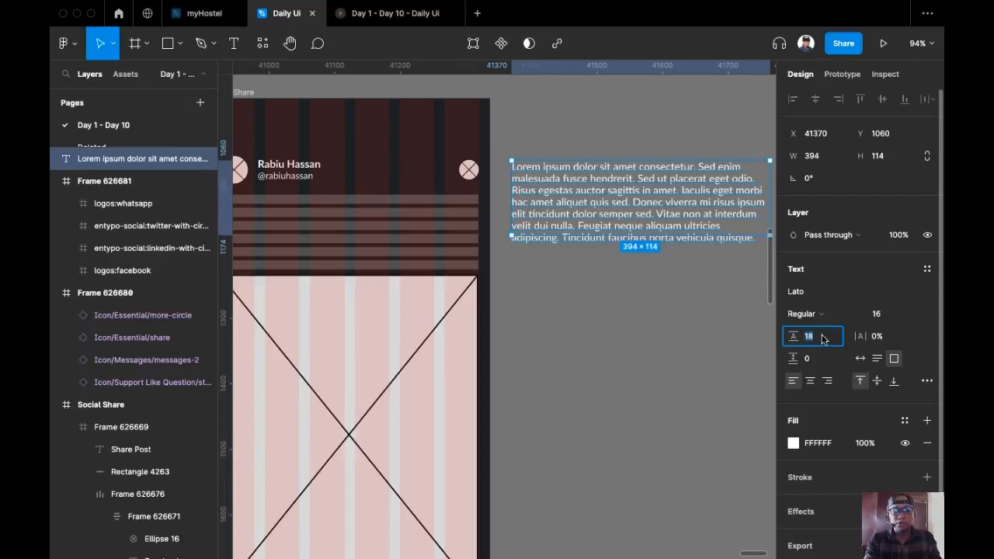
{"action": "type", "text": "22"}
{"action": "key", "text": "Return"}
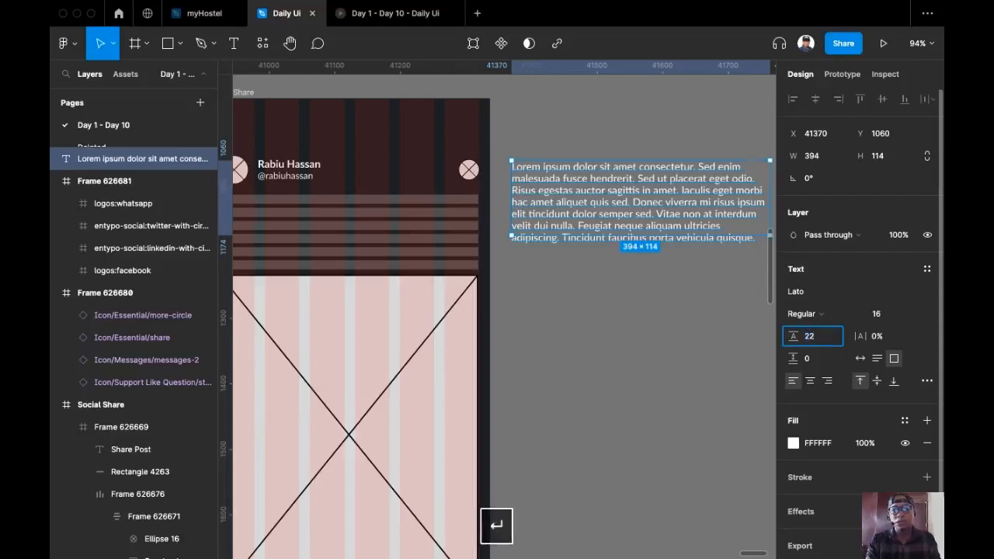
{"action": "scroll", "coordinate": [673, 342], "scroll_direction": "right", "scroll_amount": 3}
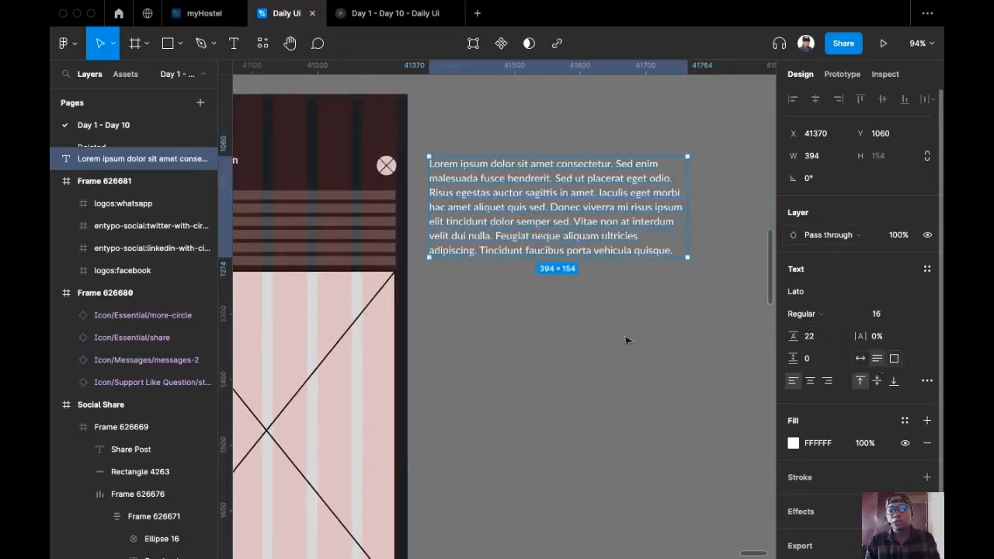
{"action": "double_click", "coordinate": [544, 243]}
Make the paragraph box Fixed size with height 114
{"action": "left_click", "coordinate": [544, 241]}
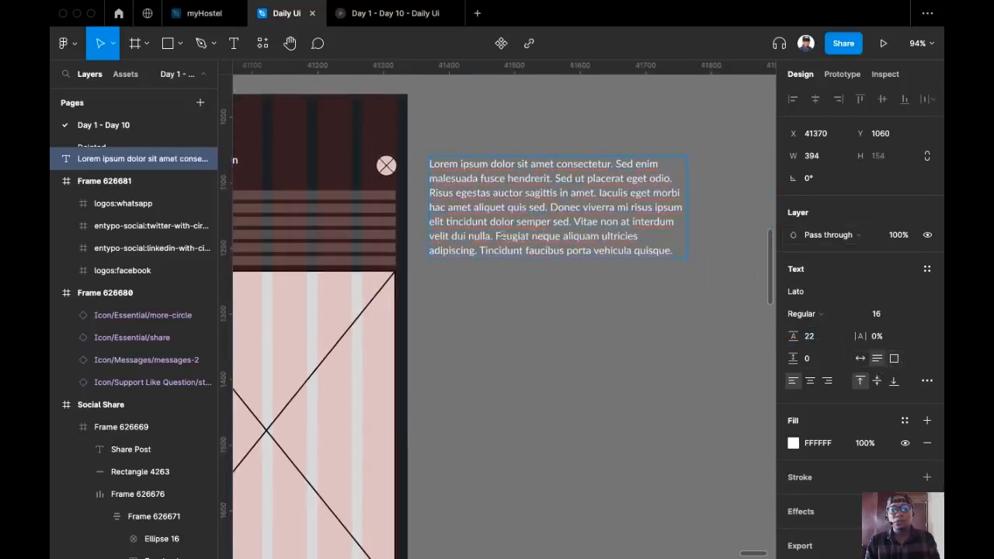
{"action": "key", "text": "Escape"}
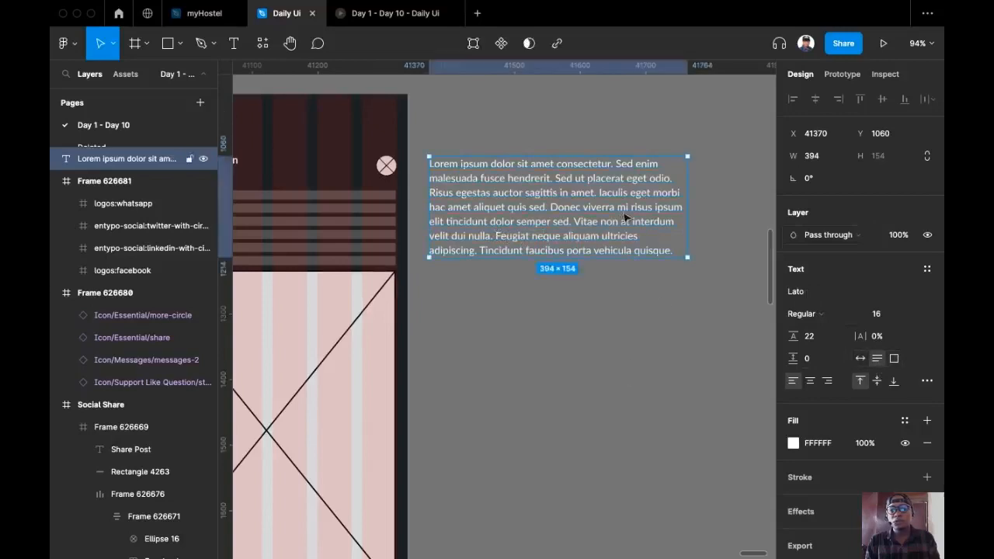
{"action": "left_click", "coordinate": [551, 132]}
{"action": "left_click", "coordinate": [561, 183]}
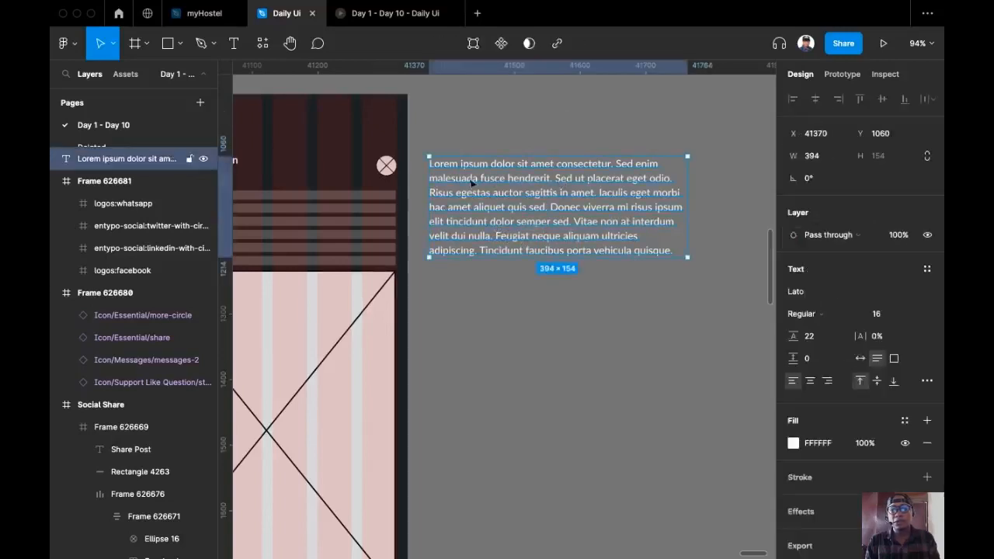
{"action": "left_click", "coordinate": [349, 228]}
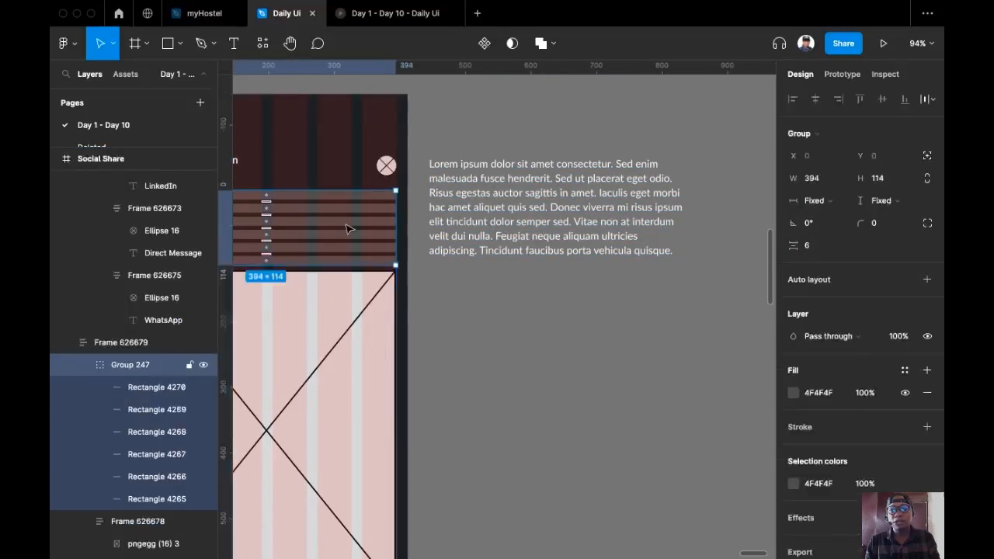
{"action": "left_click", "coordinate": [545, 200]}
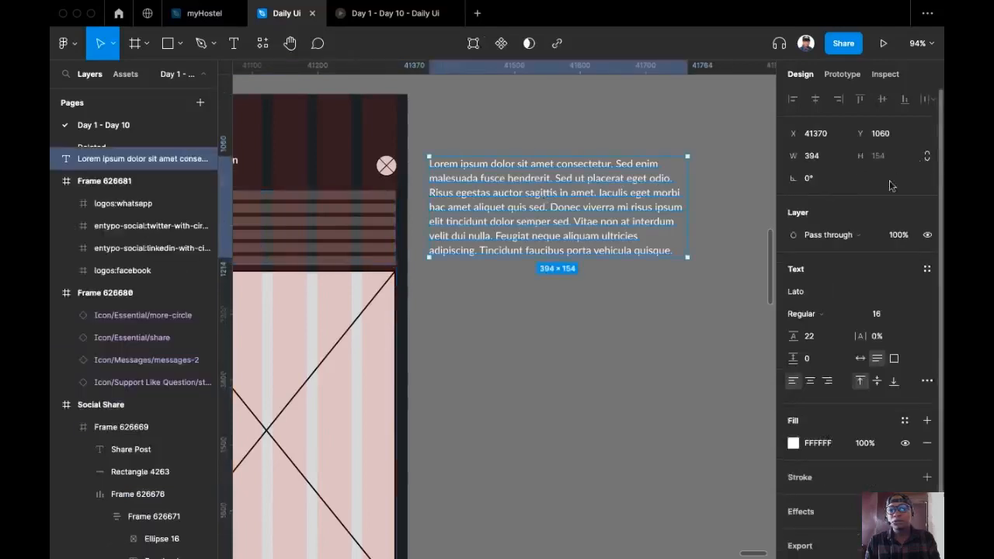
{"action": "left_click", "coordinate": [894, 359]}
{"action": "left_click", "coordinate": [885, 160]}
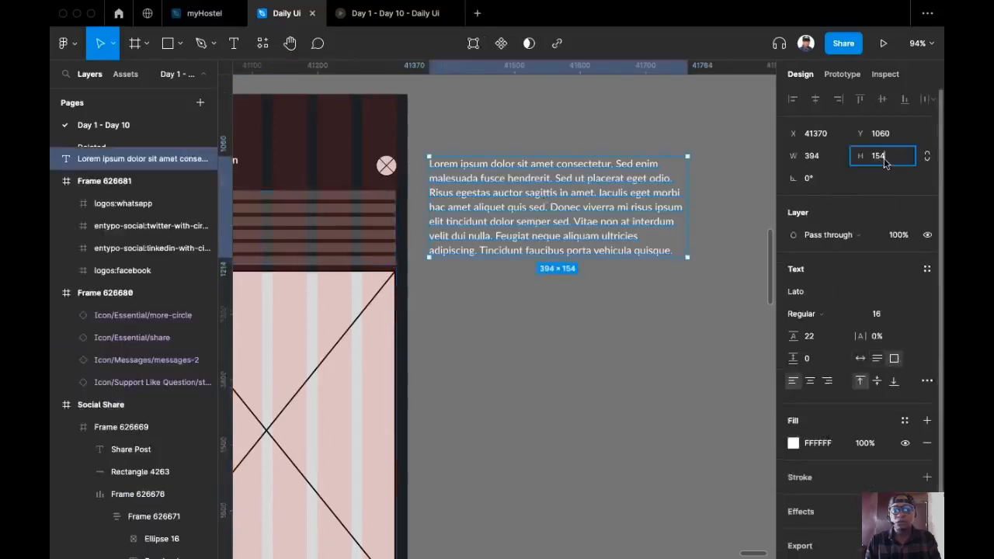
{"action": "left_click", "coordinate": [286, 233]}
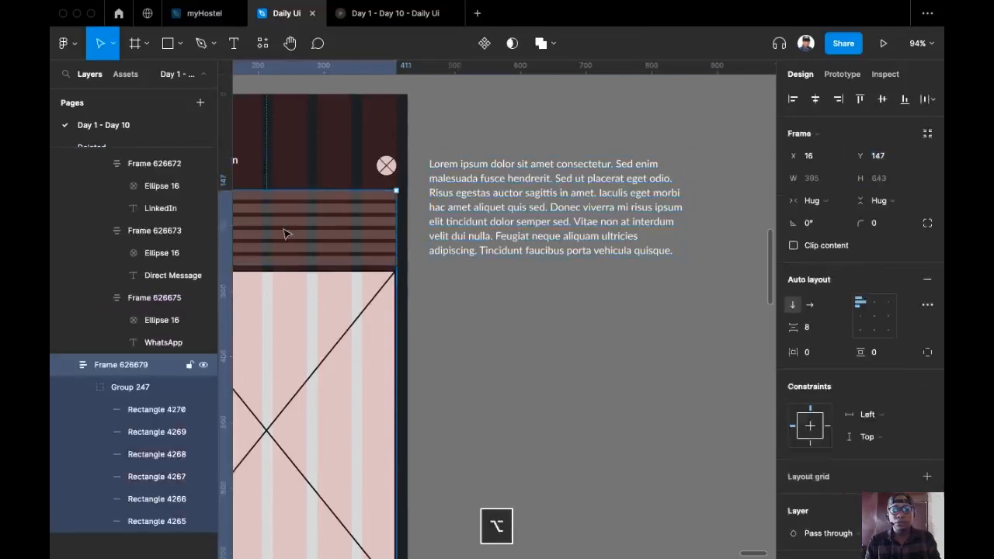
{"action": "left_click", "coordinate": [556, 206]}
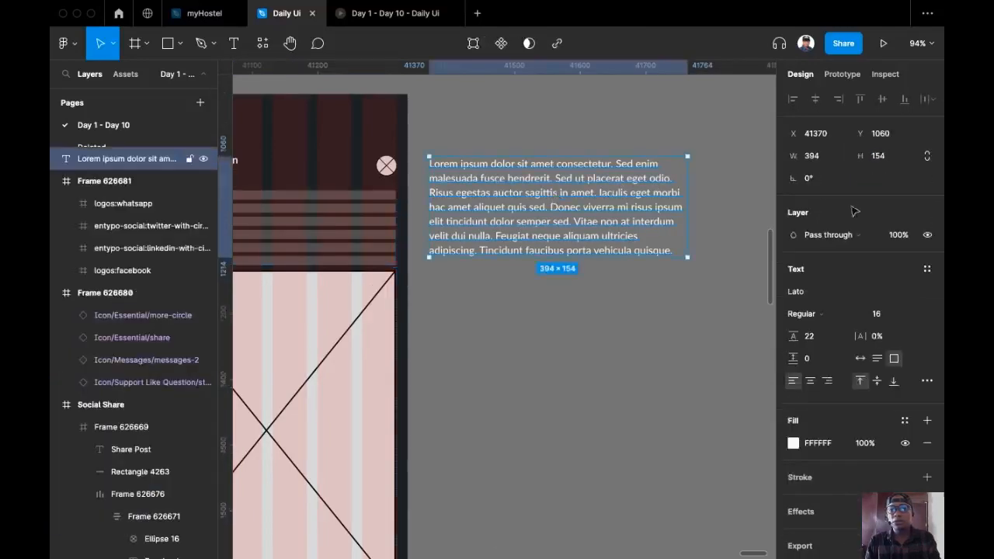
{"action": "left_click", "coordinate": [886, 159]}
{"action": "type", "text": "1"}
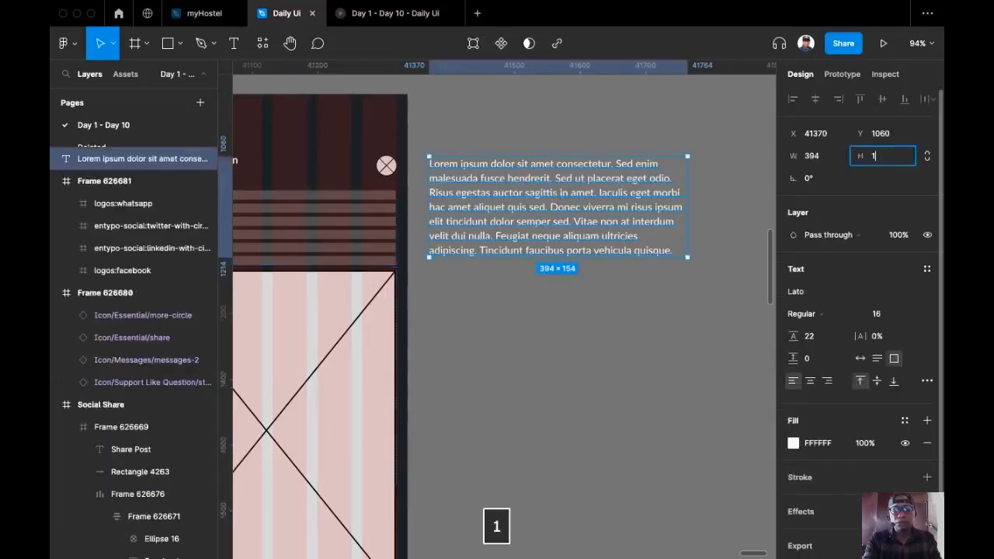
{"action": "type", "text": "14"}
{"action": "key", "text": "Return"}
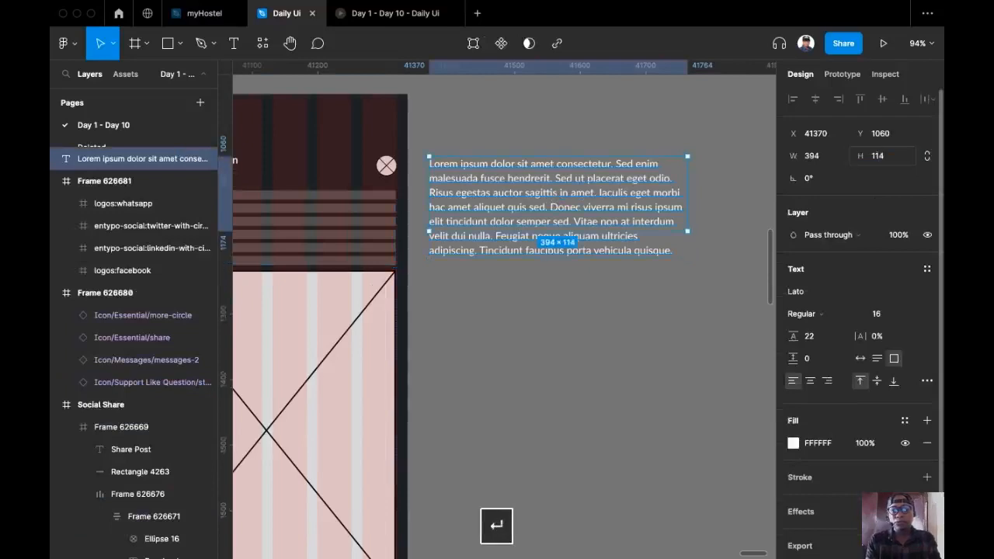
Trim the paragraph's last sentences so it ends at 'Vitae non at interdum'
{"action": "double_click", "coordinate": [674, 226]}
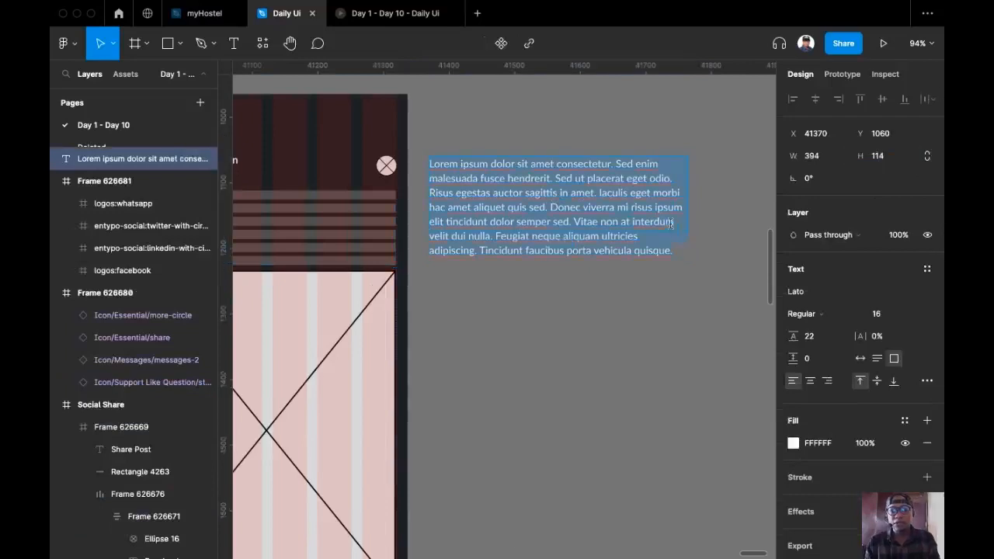
{"action": "key", "text": "BackSpace"}
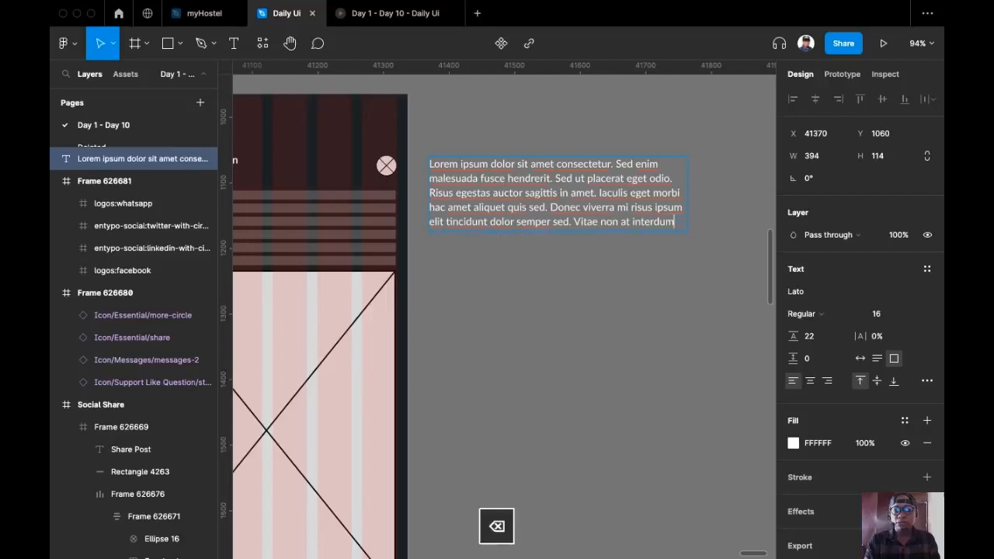
{"action": "key", "text": "Escape"}
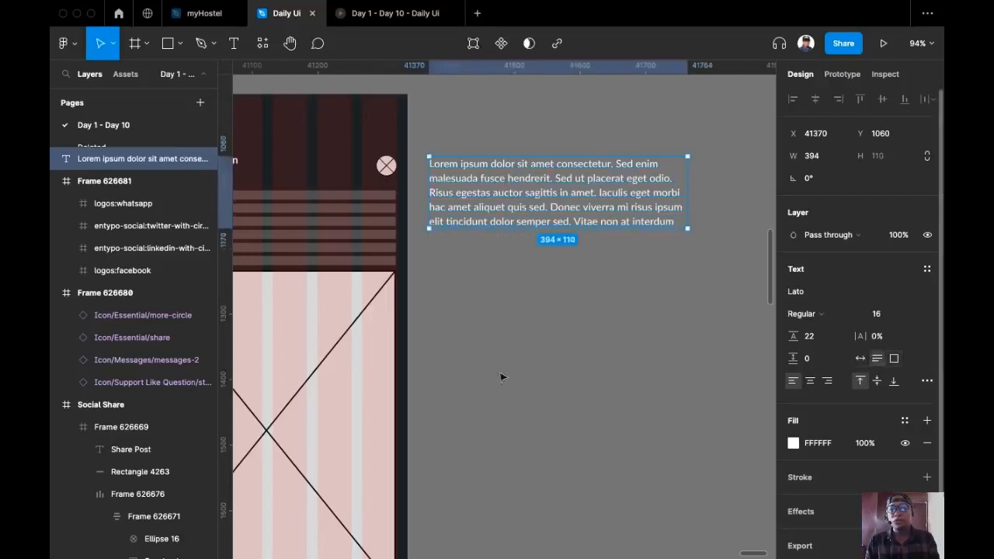
{"action": "scroll", "coordinate": [619, 331], "scroll_direction": "left", "scroll_amount": 3}
{"action": "scroll", "coordinate": [619, 331], "scroll_direction": "down", "scroll_amount": 1}
{"action": "scroll", "coordinate": [614, 315], "scroll_direction": "down", "scroll_amount": 3}
{"action": "scroll", "coordinate": [614, 318], "scroll_direction": "up", "scroll_amount": 3}
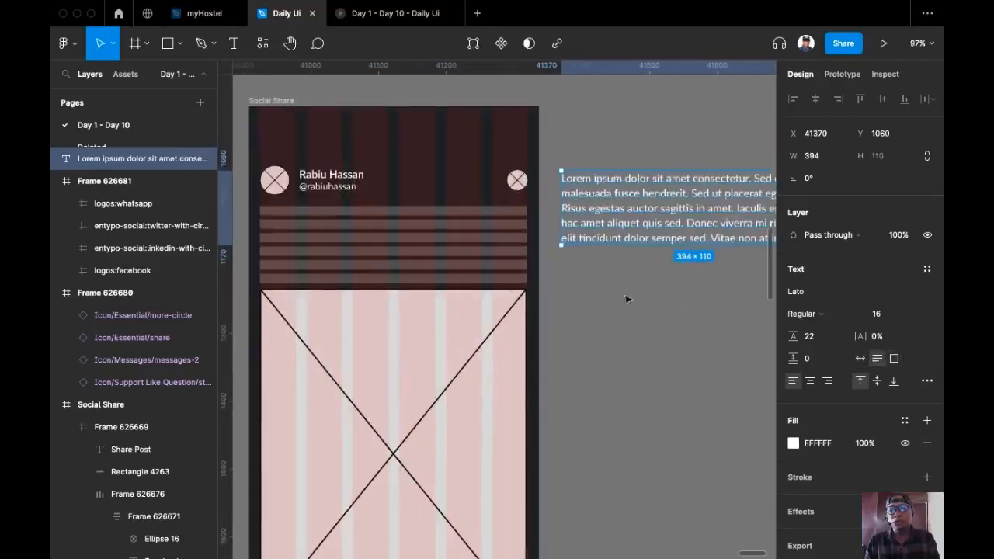
Replace the striped placeholder group (Group 247) with the cut paragraph
{"action": "key", "text": "super+x"}
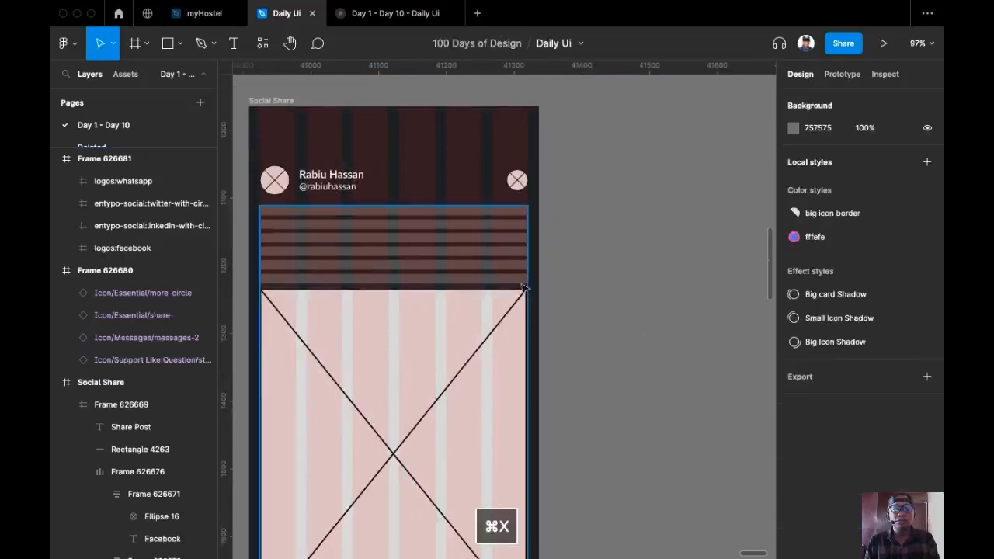
{"action": "left_click", "coordinate": [399, 266], "text": "super"}
{"action": "key", "text": "Escape"}
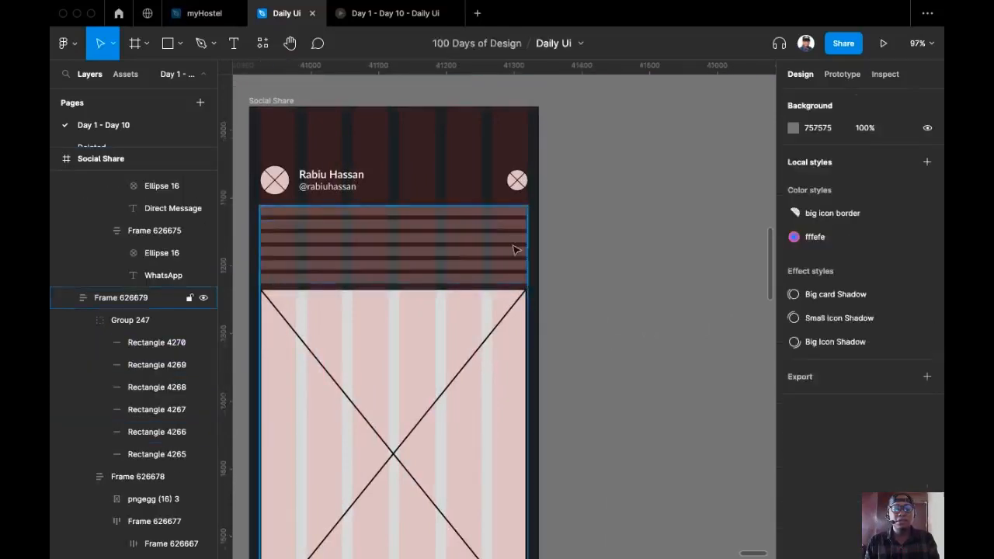
{"action": "left_click", "coordinate": [512, 251]}
{"action": "key", "text": "shift+super+r"}
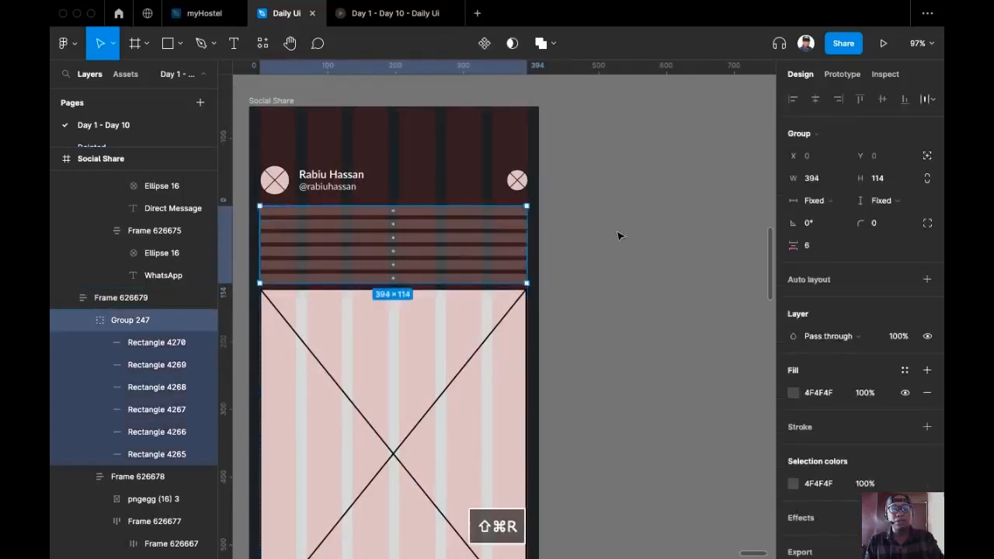
{"action": "left_click", "coordinate": [594, 282]}
{"action": "left_click_drag", "start_coordinate": [594, 281], "coordinate": [647, 191]}
{"action": "scroll", "coordinate": [648, 191], "scroll_direction": "down", "scroll_amount": 2}
{"action": "scroll", "coordinate": [643, 201], "scroll_direction": "up", "scroll_amount": 2}
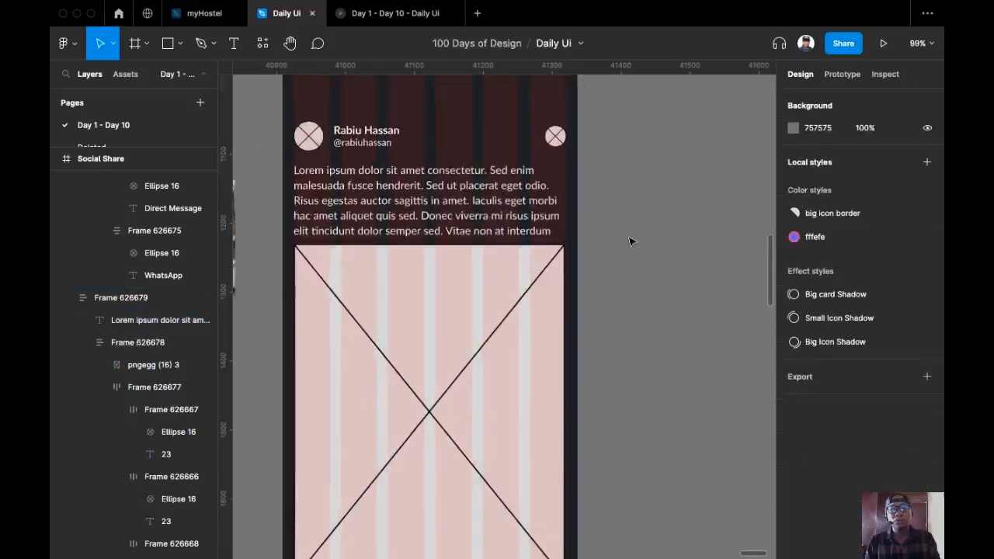
Move the laptop photo out to the right of the artboard
{"action": "left_click", "coordinate": [436, 200]}
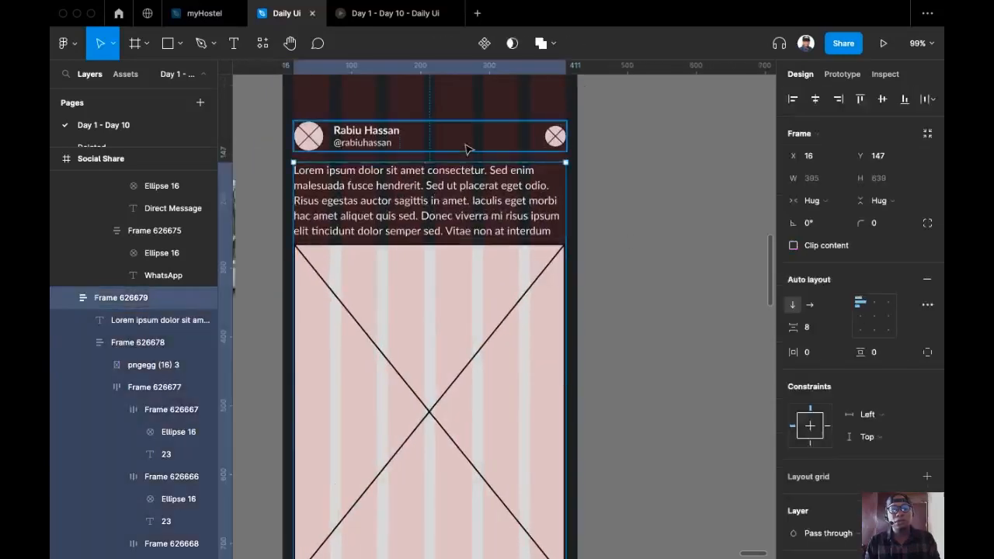
{"action": "scroll", "coordinate": [645, 217], "scroll_direction": "down", "scroll_amount": 2}
{"action": "scroll", "coordinate": [649, 182], "scroll_direction": "down", "scroll_amount": 3}
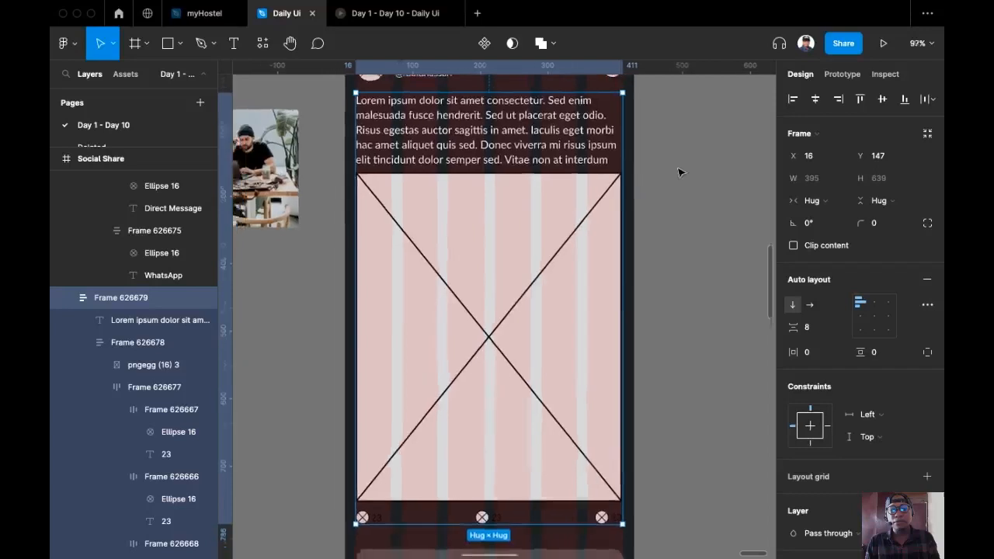
{"action": "scroll", "coordinate": [648, 182], "scroll_direction": "right", "scroll_amount": 1}
{"action": "scroll", "coordinate": [648, 182], "scroll_direction": "right", "scroll_amount": 3}
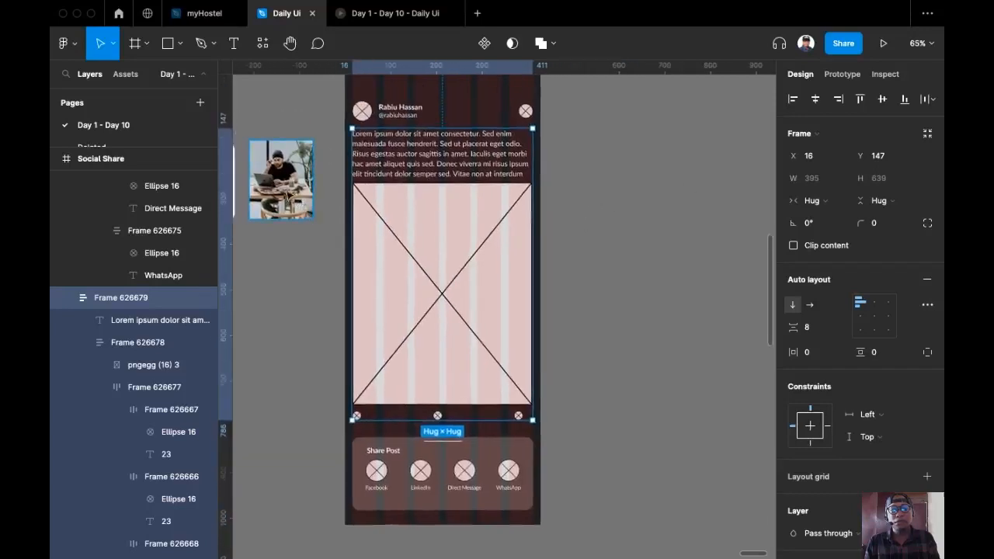
{"action": "left_click_drag", "start_coordinate": [289, 177], "coordinate": [642, 199]}
{"action": "scroll", "coordinate": [599, 241], "scroll_direction": "up", "scroll_amount": 4}
{"action": "scroll", "coordinate": [591, 224], "scroll_direction": "up", "scroll_amount": 2}
{"action": "scroll", "coordinate": [591, 225], "scroll_direction": "left", "scroll_amount": 1}
Resize the laptop photo to 394 × 488
{"action": "left_click", "coordinate": [398, 222]}
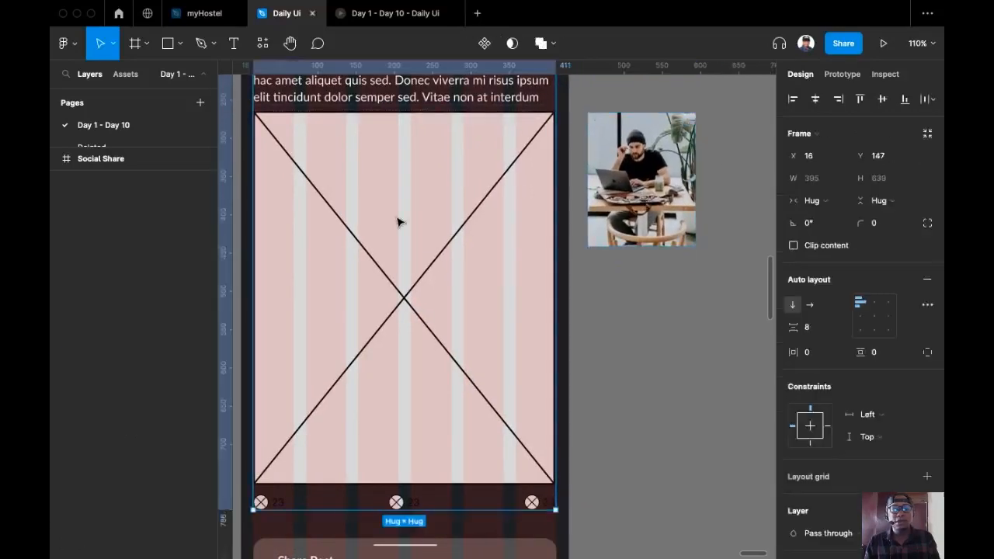
{"action": "left_click", "coordinate": [398, 221]}
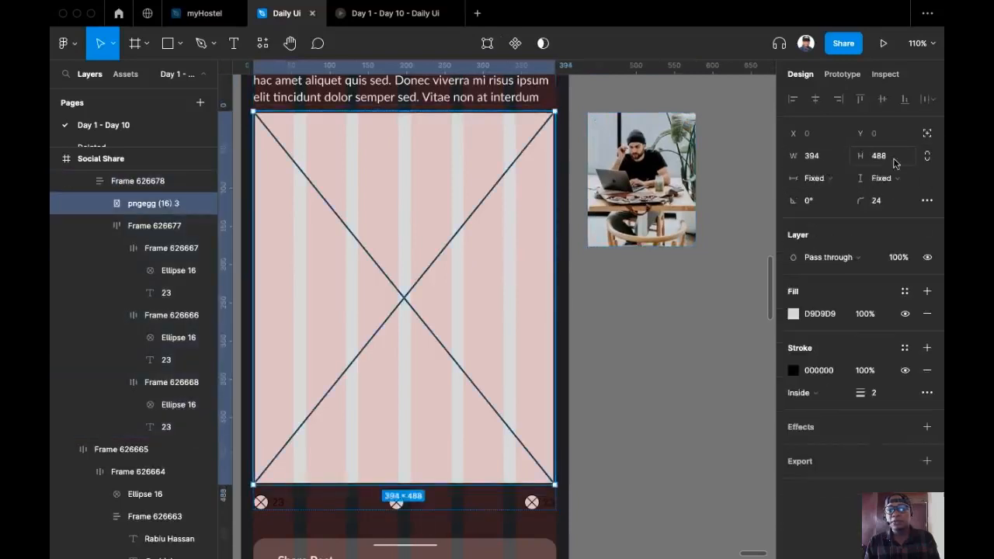
{"action": "scroll", "coordinate": [731, 178], "scroll_direction": "right", "scroll_amount": 3}
{"action": "left_click", "coordinate": [500, 235]}
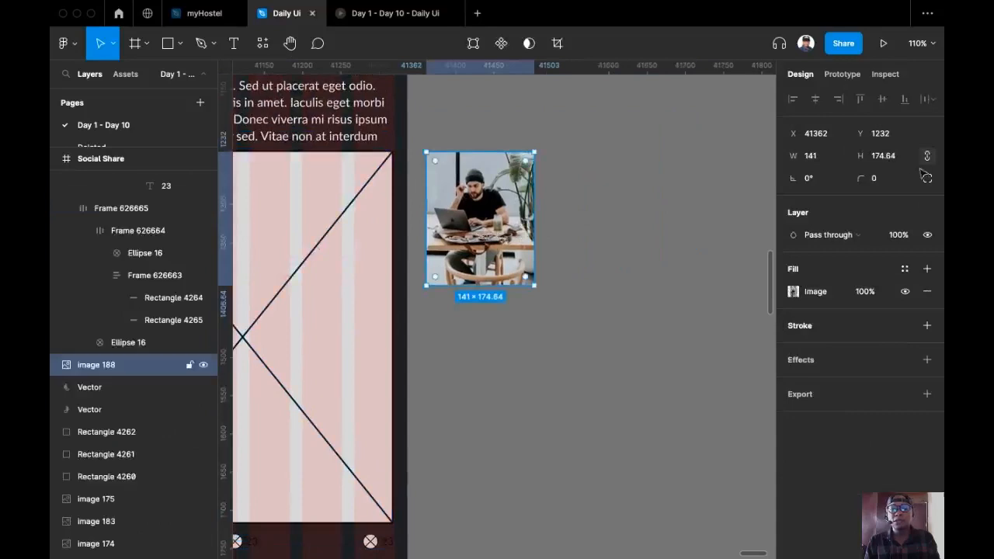
{"action": "left_click", "coordinate": [836, 160]}
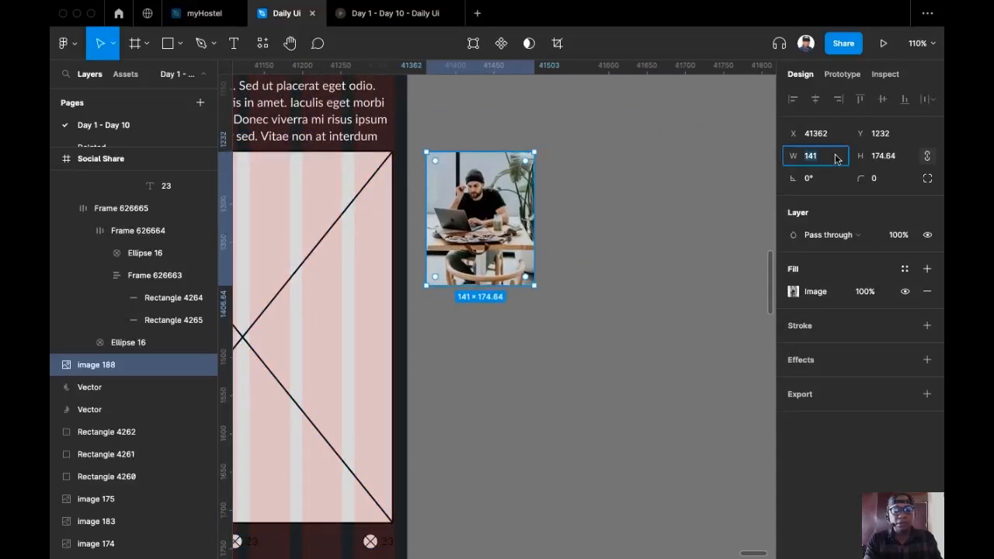
{"action": "type", "text": "3"}
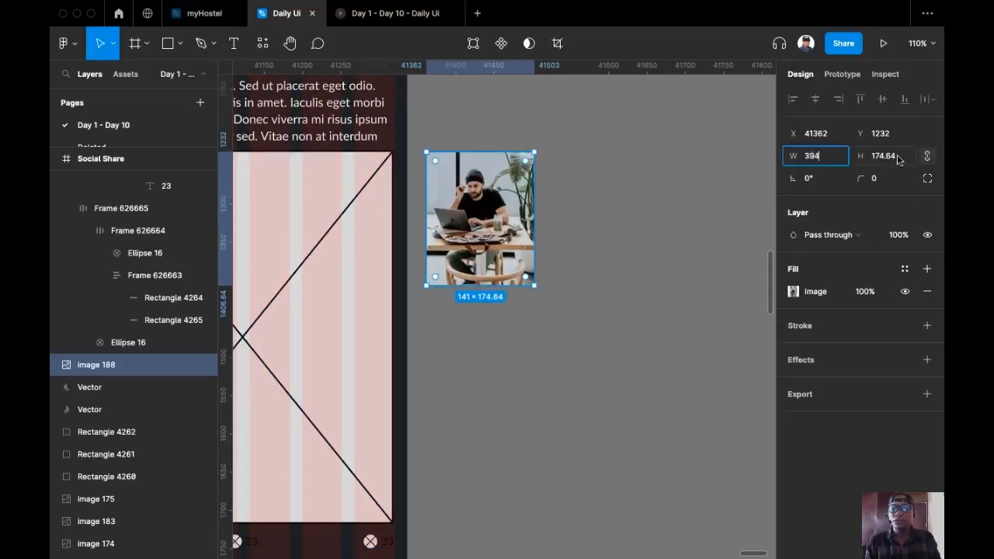
{"action": "type", "text": "94"}
{"action": "left_click", "coordinate": [895, 159]}
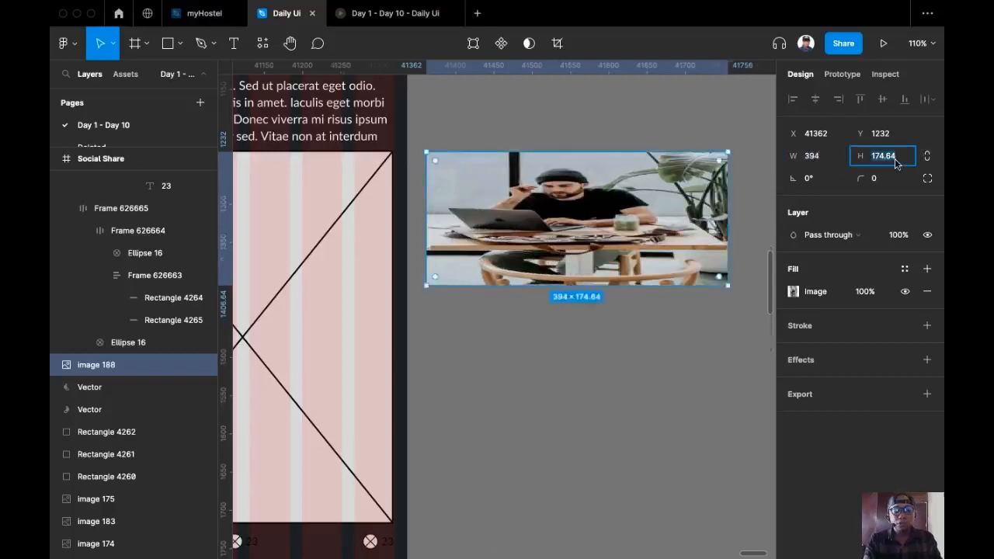
{"action": "type", "text": "448"}
{"action": "key", "text": "Return"}
{"action": "key", "text": "ctrl+minus"}
{"action": "key", "text": "BackSpace"}
{"action": "key", "text": "BackSpace"}
{"action": "type", "text": "88"}
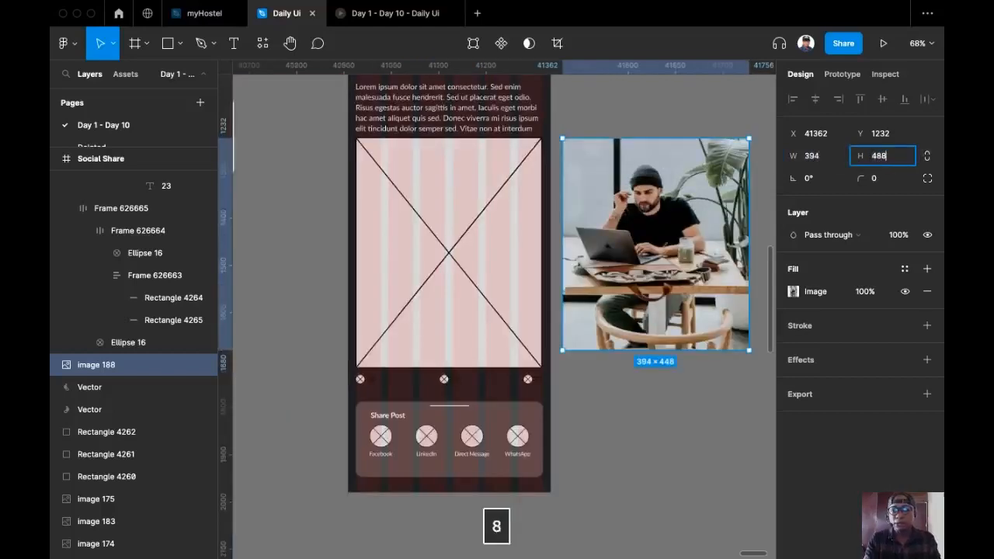
{"action": "key", "text": "Return"}
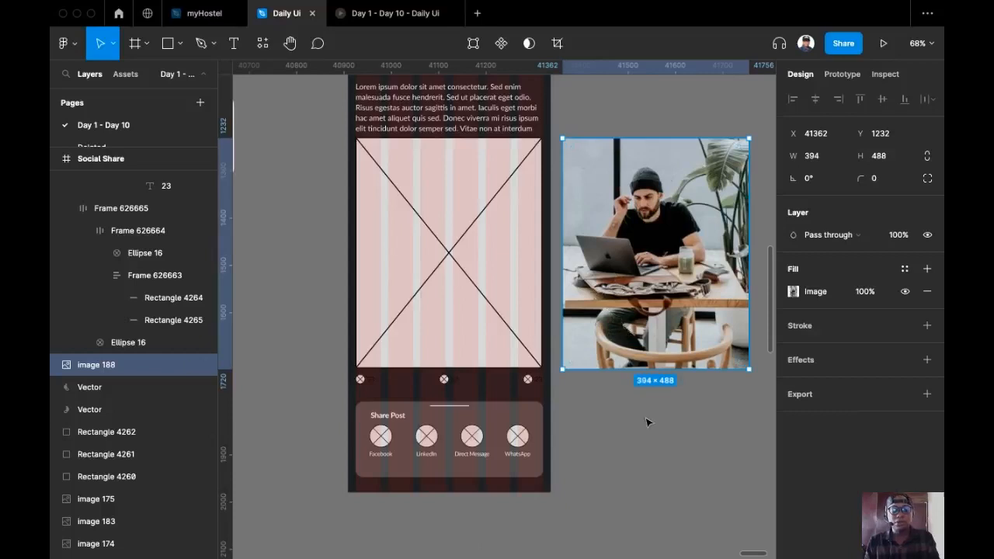
Replace the crossed placeholder with the cut photo and give it an 8 corner radius
{"action": "key", "text": "super+x"}
{"action": "left_click", "coordinate": [455, 272], "text": "super"}
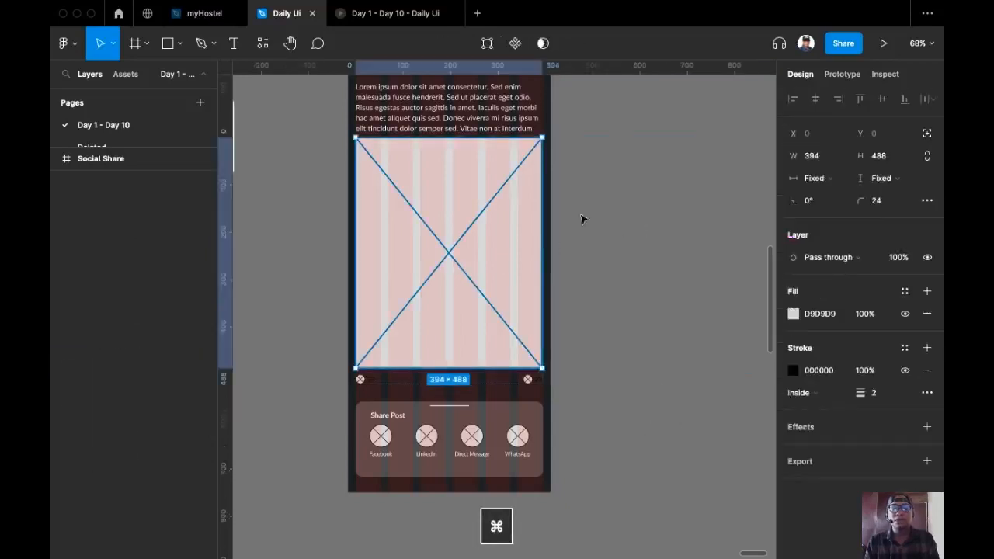
{"action": "key", "text": "shift+super+r"}
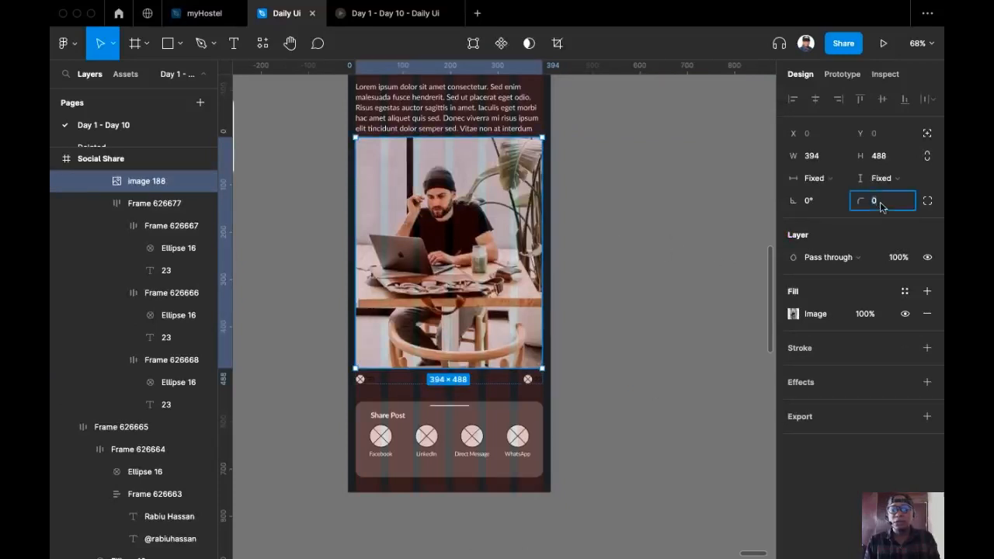
{"action": "type", "text": "8"}
{"action": "key", "text": "Return"}
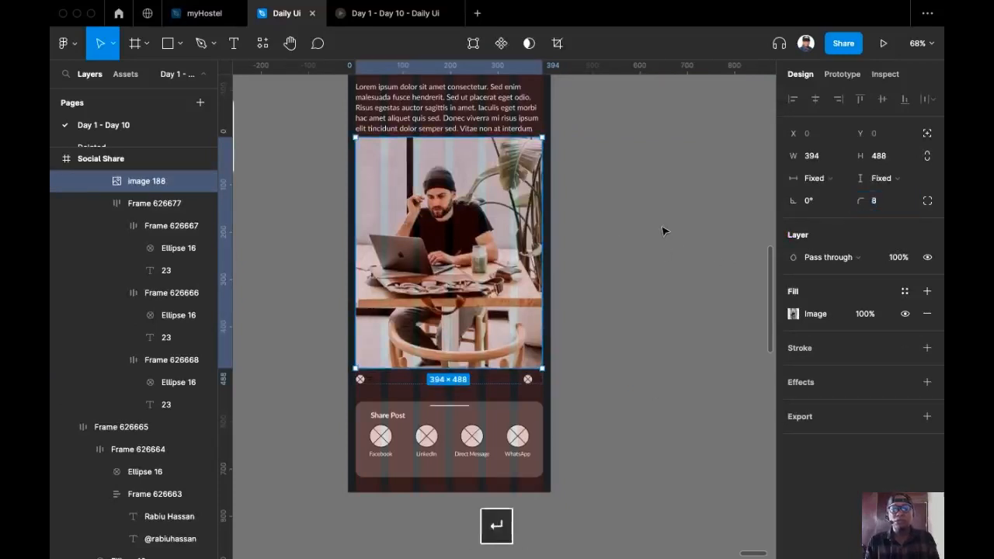
{"action": "left_click", "coordinate": [662, 230]}
{"action": "scroll", "coordinate": [644, 245], "scroll_direction": "up", "scroll_amount": 5}
Move the small icon card beside the Social Share screen
{"action": "left_click_drag", "start_coordinate": [641, 238], "coordinate": [663, 218]}
{"action": "scroll", "coordinate": [726, 170], "scroll_direction": "down", "scroll_amount": 2}
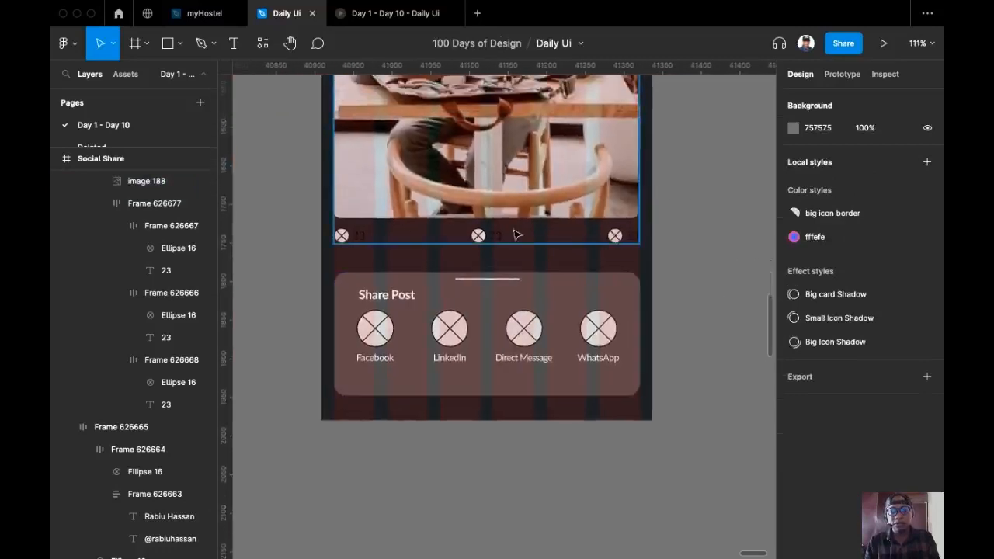
{"action": "scroll", "coordinate": [474, 319], "scroll_direction": "down", "scroll_amount": 3}
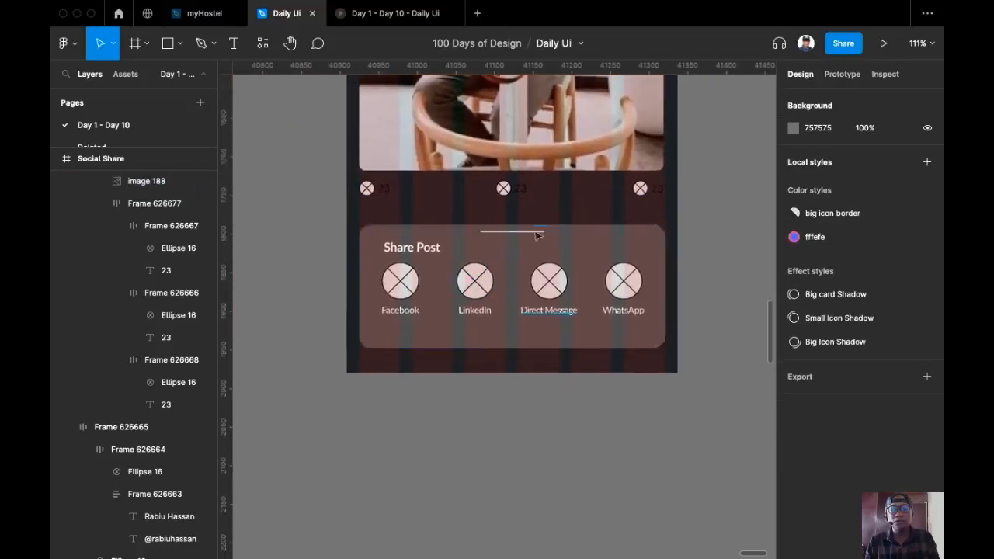
{"action": "scroll", "coordinate": [441, 328], "scroll_direction": "down", "scroll_amount": 5}
{"action": "scroll", "coordinate": [334, 241], "scroll_direction": "up", "scroll_amount": 2}
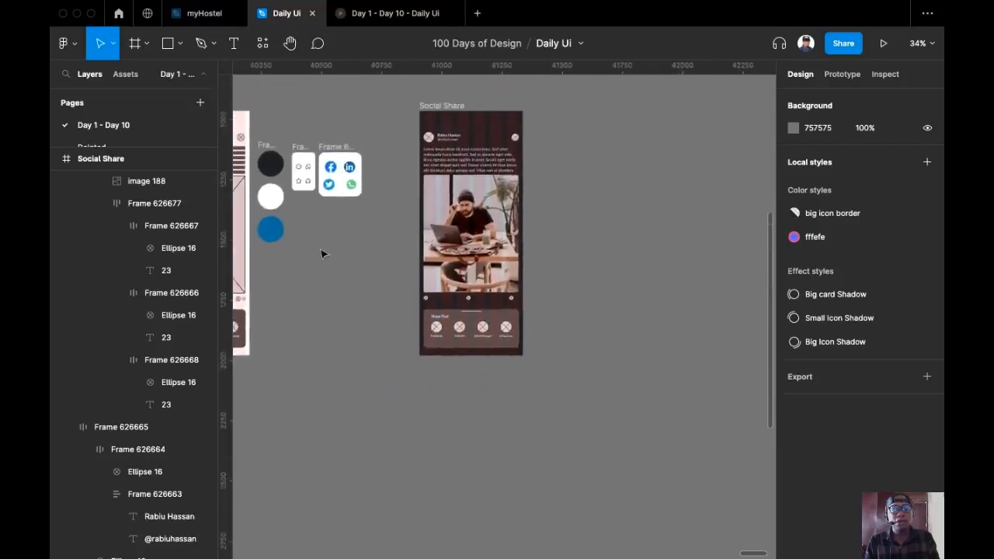
{"action": "left_click_drag", "start_coordinate": [306, 152], "coordinate": [552, 304]}
{"action": "scroll", "coordinate": [517, 305], "scroll_direction": "up", "scroll_amount": 6}
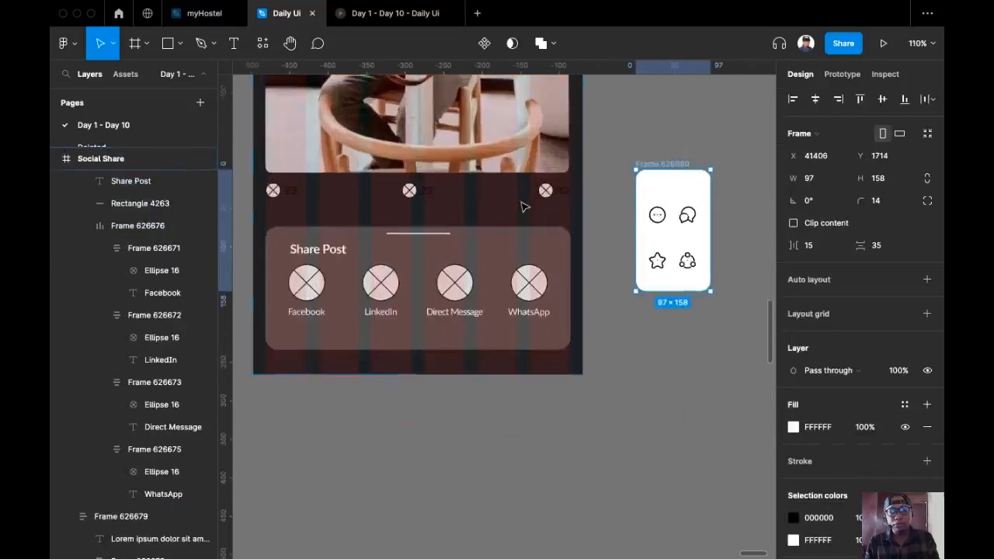
Resize the messages, star and share icons to 20 × 20, then cut the messages icon
{"action": "left_click", "coordinate": [714, 244]}
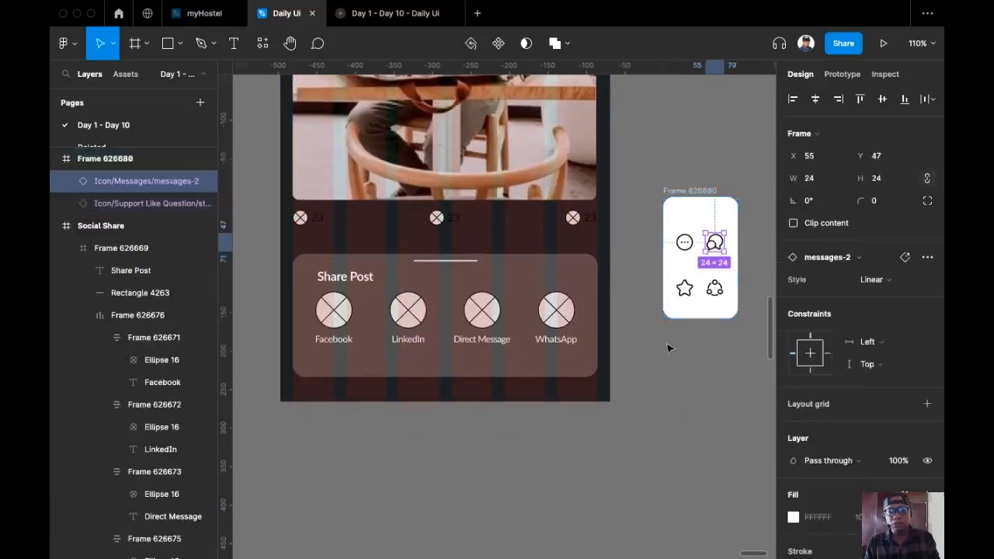
{"action": "left_click", "coordinate": [689, 290], "text": "shift"}
{"action": "left_click", "coordinate": [714, 290], "text": "shift"}
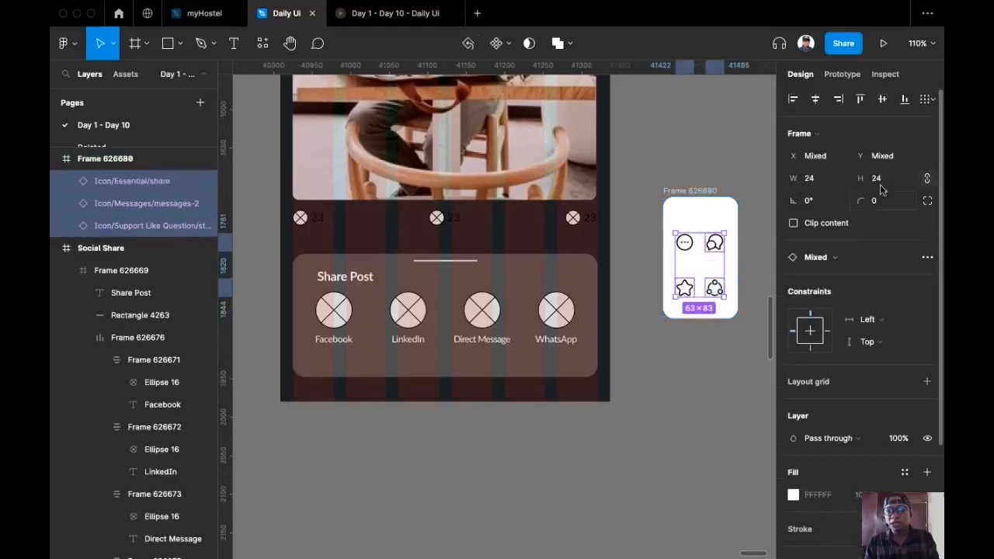
{"action": "type", "text": "20"}
{"action": "key", "text": "Return"}
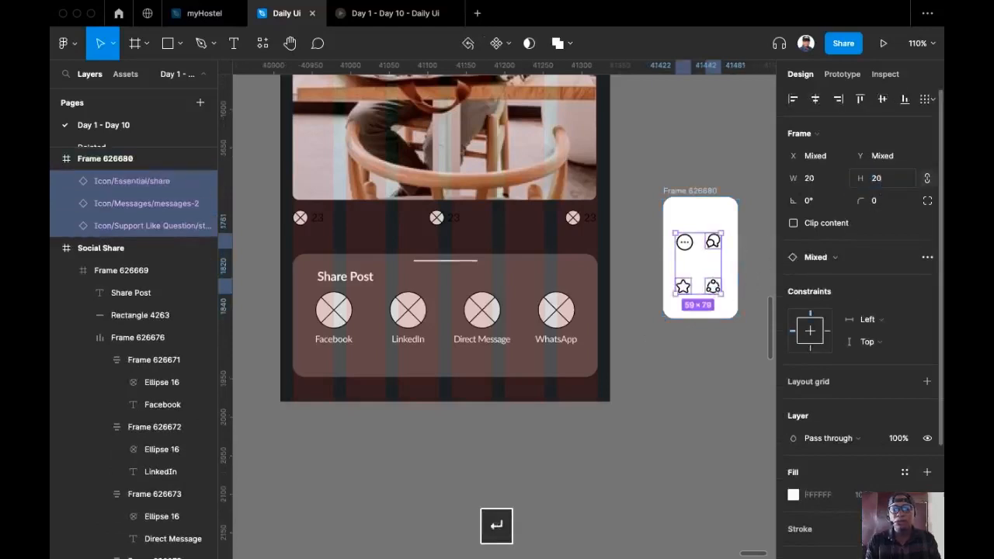
{"action": "left_click", "coordinate": [715, 272]}
{"action": "left_click", "coordinate": [713, 241]}
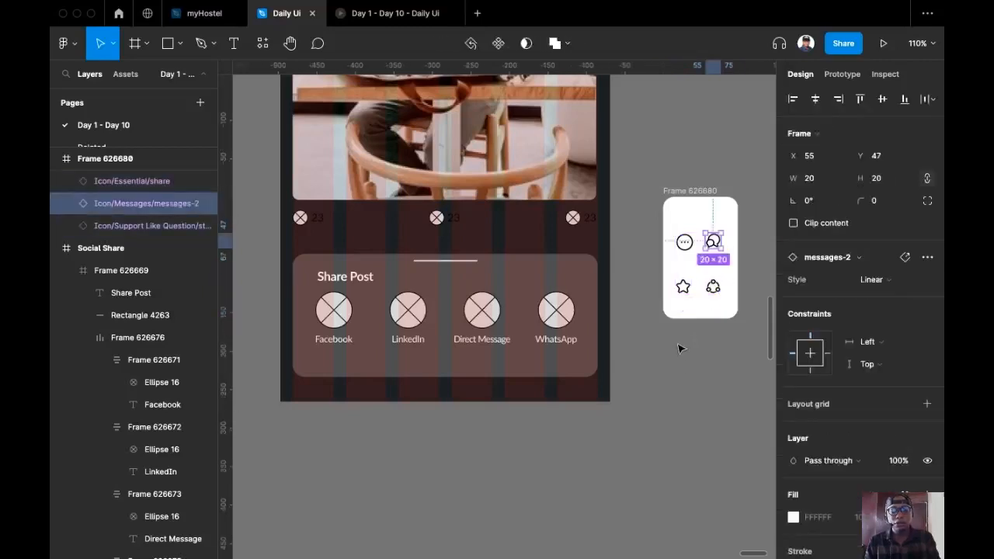
{"action": "key", "text": "super+x"}
Replace the middle placeholder circle in the reaction row with the messages icon
{"action": "left_click", "coordinate": [303, 222]}
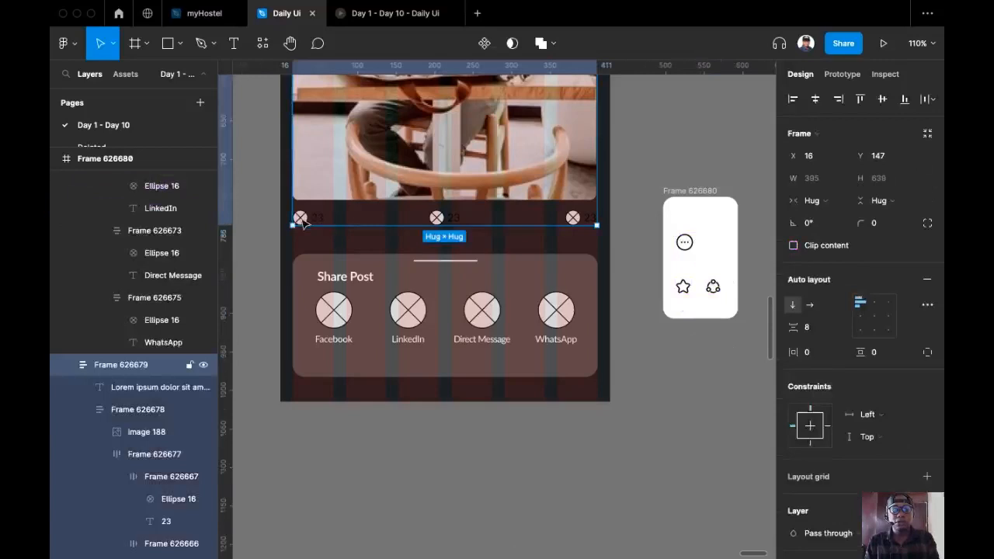
{"action": "double_click", "coordinate": [303, 221]}
{"action": "left_click", "coordinate": [437, 219]}
{"action": "double_click", "coordinate": [437, 219]}
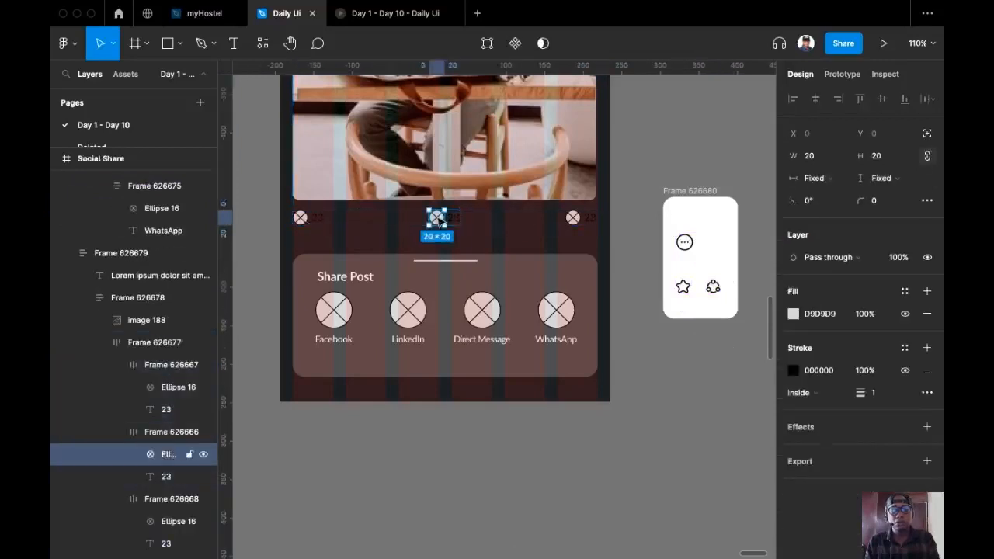
{"action": "key", "text": "super+shift+r"}
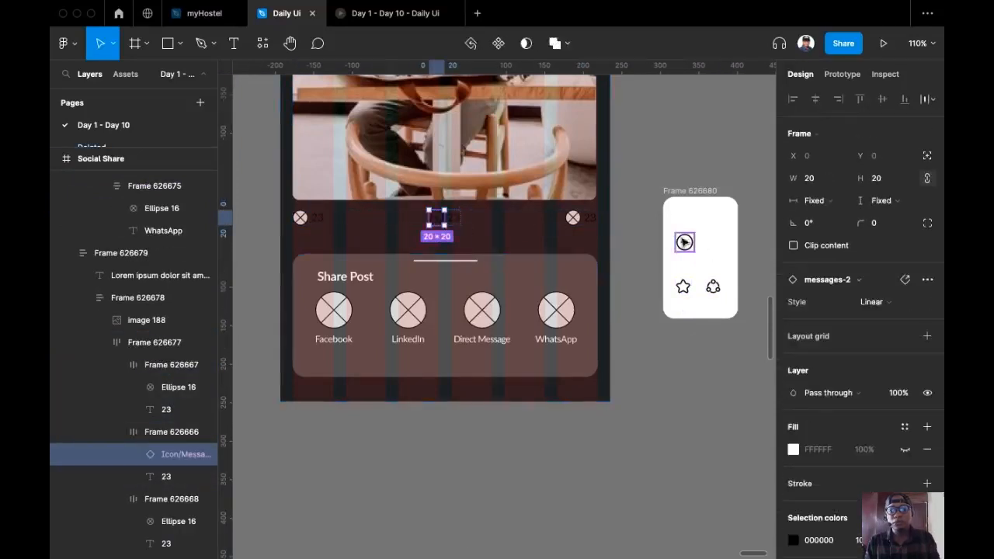
Cut the share and star icons and replace the left circle with the star icon
{"action": "left_click", "coordinate": [712, 287]}
{"action": "key", "text": "super+x"}
{"action": "left_click", "coordinate": [574, 219], "text": "super"}
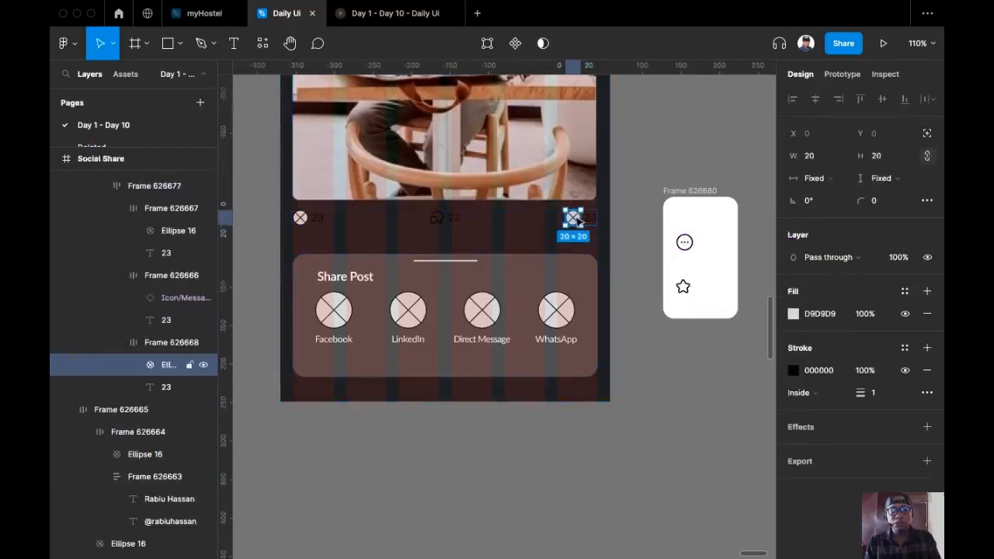
{"action": "left_click", "coordinate": [683, 286]}
{"action": "key", "text": "super+x"}
{"action": "left_click", "coordinate": [302, 219]}
{"action": "left_click", "coordinate": [305, 219]}
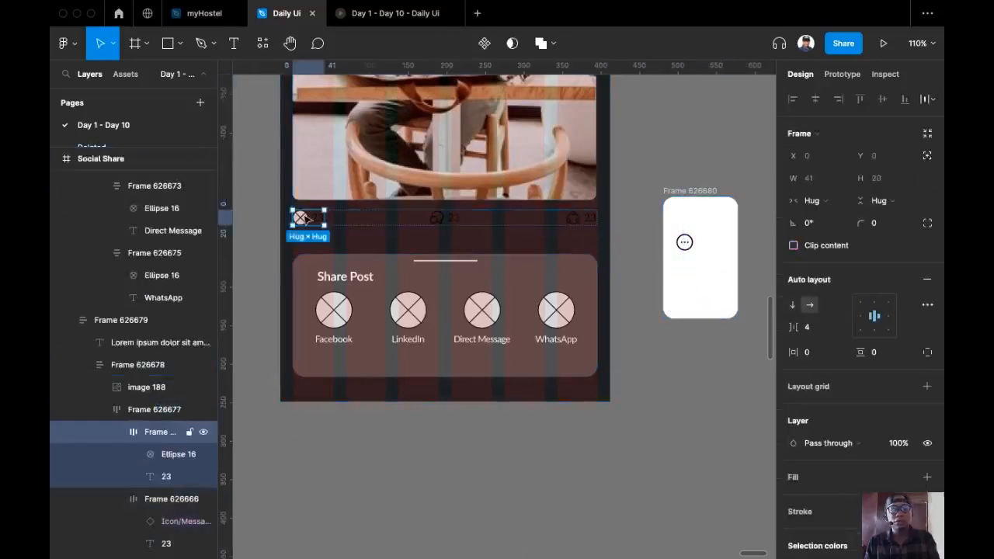
{"action": "double_click", "coordinate": [303, 219]}
{"action": "key", "text": "super+shift+r"}
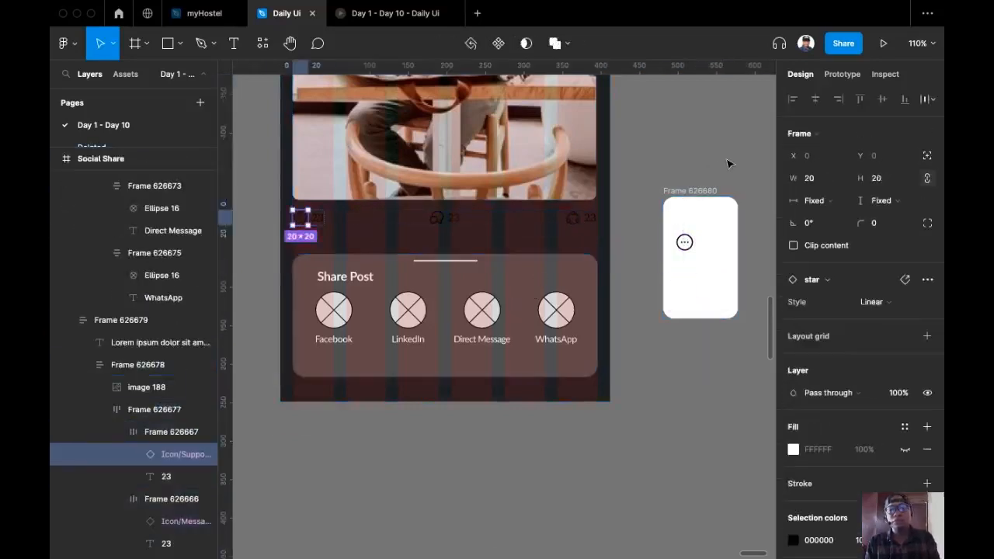
Select the whole reaction row under the photo
{"action": "left_click", "coordinate": [729, 164]}
{"action": "scroll", "coordinate": [691, 255], "scroll_direction": "up", "scroll_amount": 2}
{"action": "scroll", "coordinate": [683, 222], "scroll_direction": "down", "scroll_amount": 1}
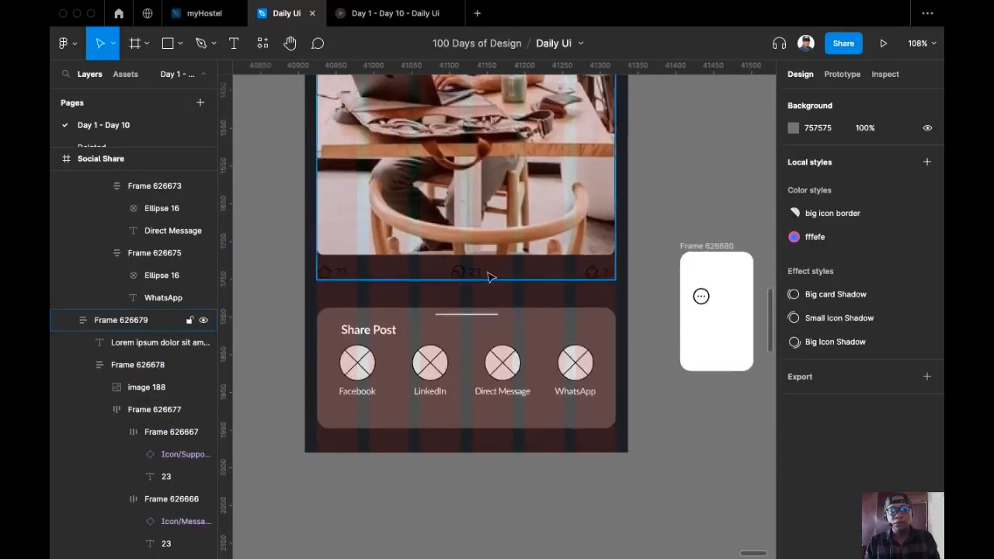
{"action": "left_click", "coordinate": [489, 277], "text": "super"}
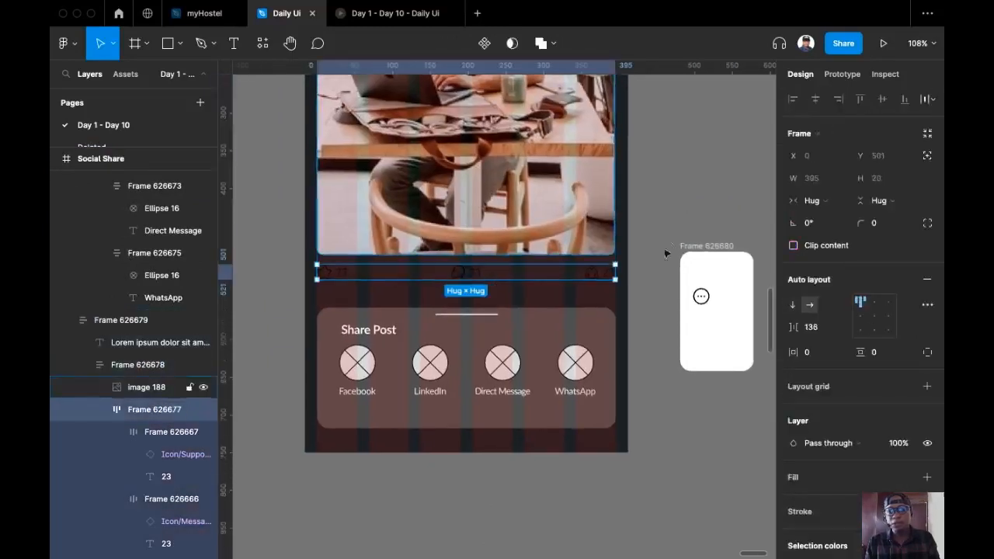
Set the reaction row's selection colour to white FFFFFF at 30% opacity
{"action": "scroll", "coordinate": [892, 334], "scroll_direction": "down", "scroll_amount": 3}
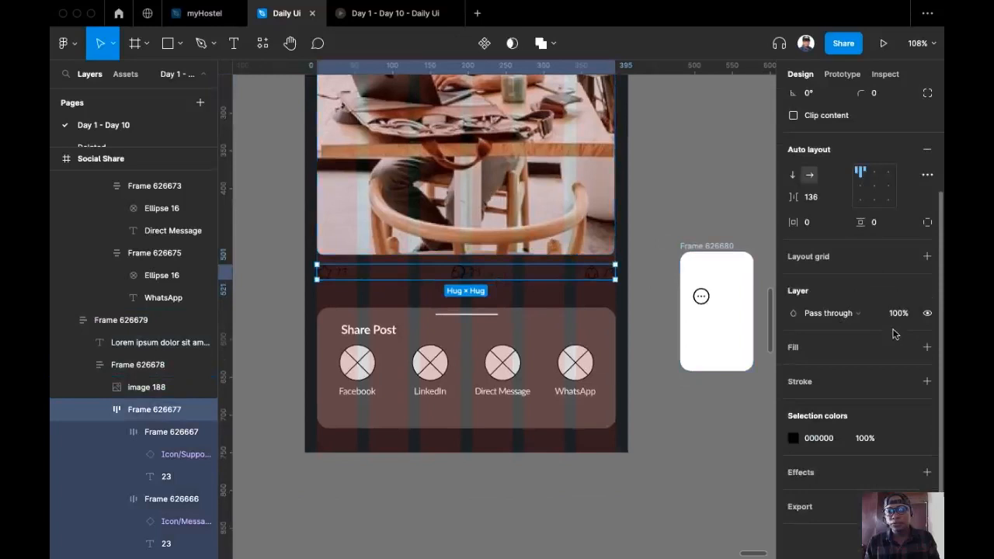
{"action": "left_click", "coordinate": [832, 438]}
{"action": "type", "text": "F"}
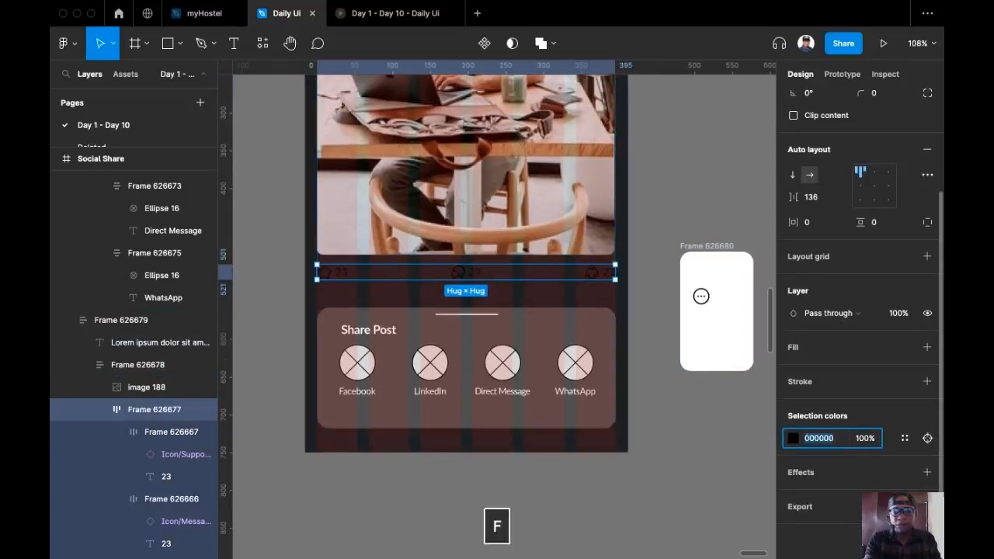
{"action": "key", "text": "Return"}
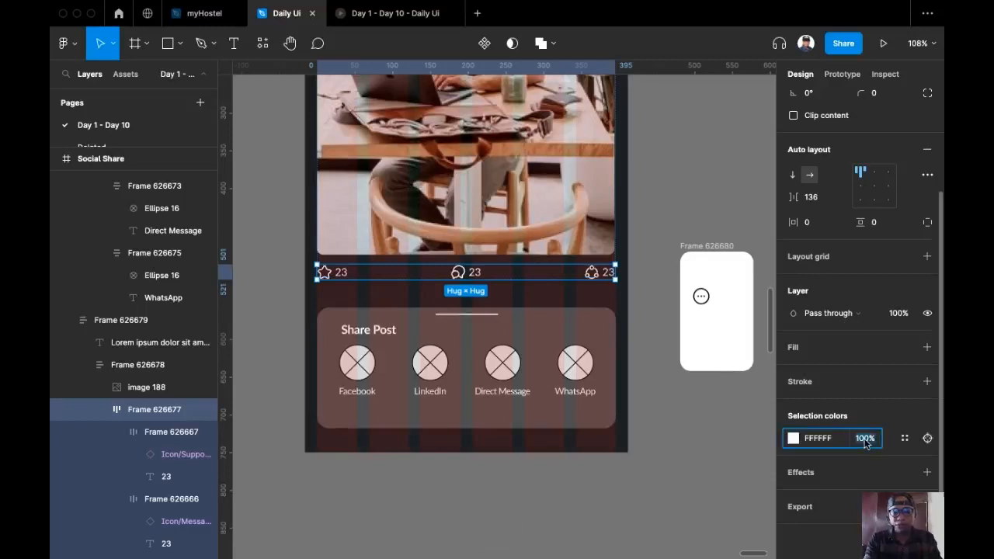
{"action": "type", "text": "30"}
{"action": "key", "text": "Return"}
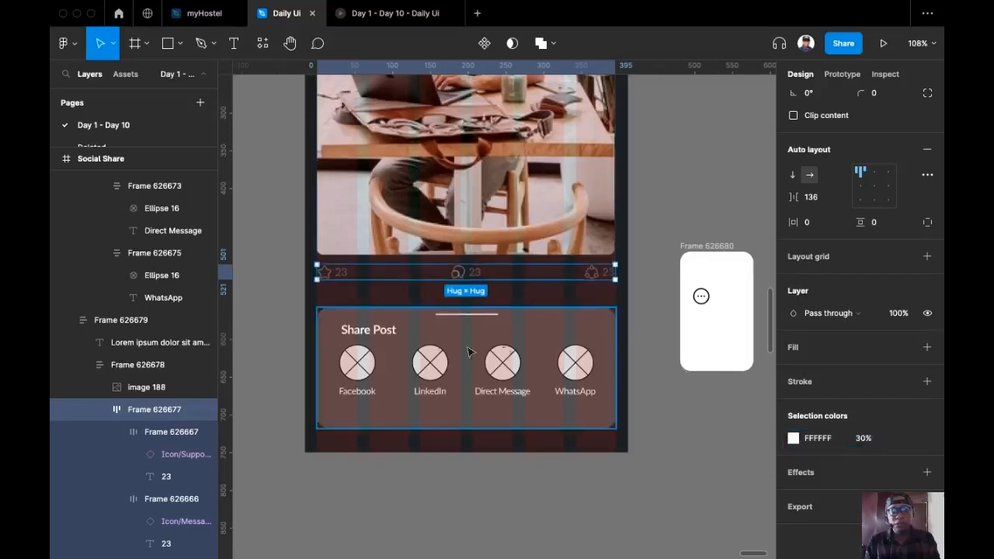
Set the fill opacity of the three 23 counts to 60%
{"action": "left_click", "coordinate": [341, 272], "text": "super"}
{"action": "left_click", "coordinate": [479, 273], "text": "shift+super"}
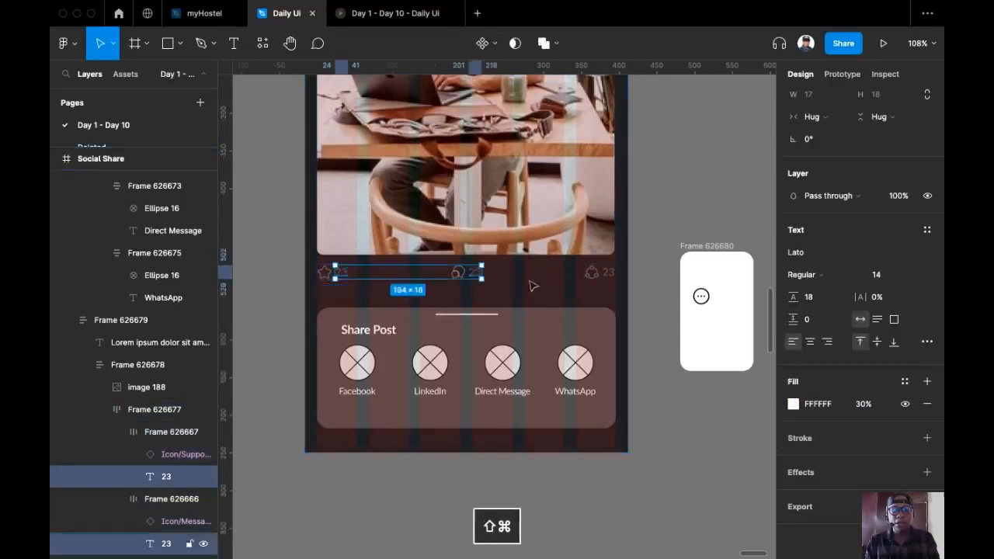
{"action": "left_click", "coordinate": [605, 272], "text": "shift+super"}
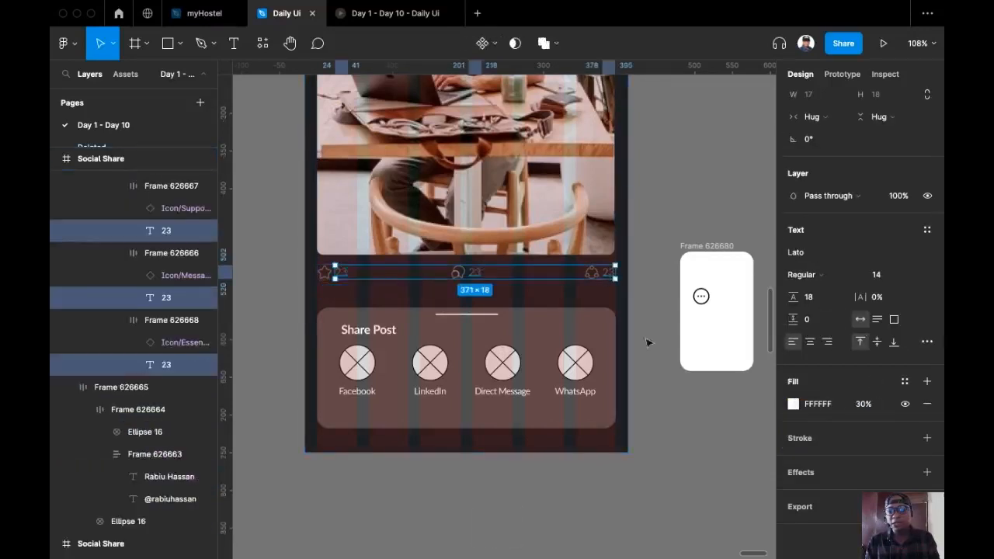
{"action": "left_click", "coordinate": [863, 403]}
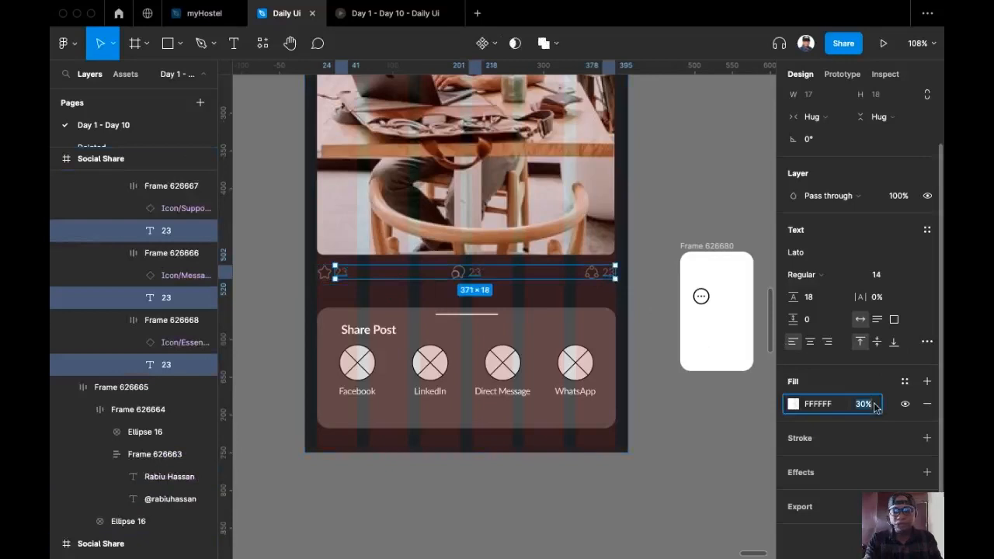
{"action": "type", "text": "60"}
{"action": "key", "text": "Return"}
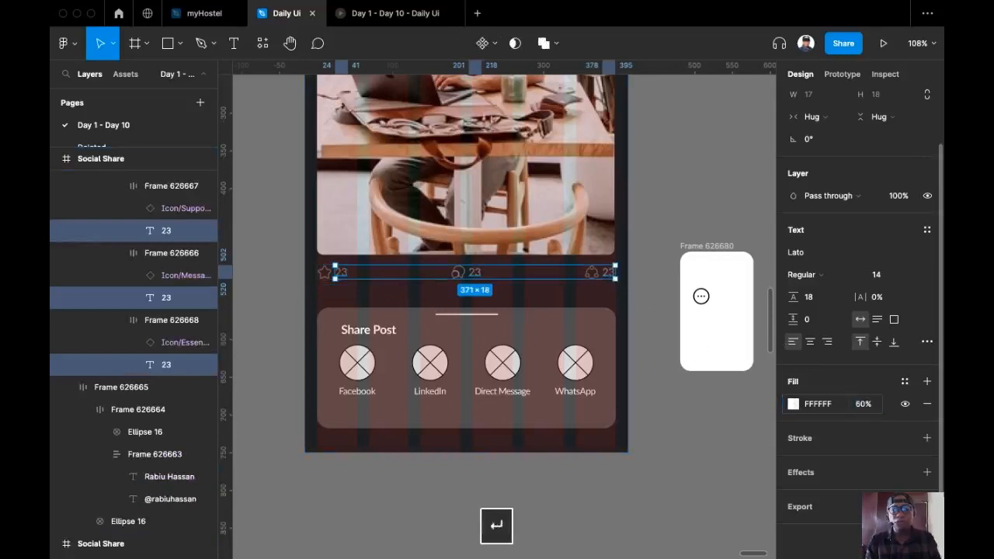
{"action": "left_click", "coordinate": [680, 201]}
{"action": "scroll", "coordinate": [677, 206], "scroll_direction": "down", "scroll_amount": 3}
Move the icon card beside the header, resize the more-options icon to 32×32 and cut it
{"action": "left_click_drag", "start_coordinate": [676, 211], "coordinate": [628, 280]}
{"action": "scroll", "coordinate": [610, 379], "scroll_direction": "up", "scroll_amount": 5}
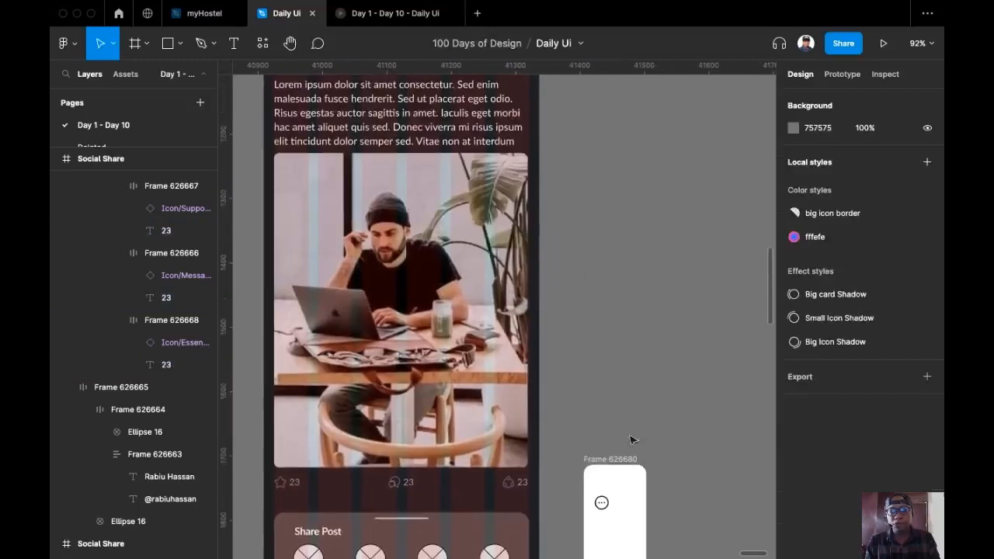
{"action": "left_click_drag", "start_coordinate": [611, 525], "coordinate": [583, 120]}
{"action": "scroll", "coordinate": [581, 123], "scroll_direction": "up", "scroll_amount": 3}
{"action": "double_click", "coordinate": [522, 189]}
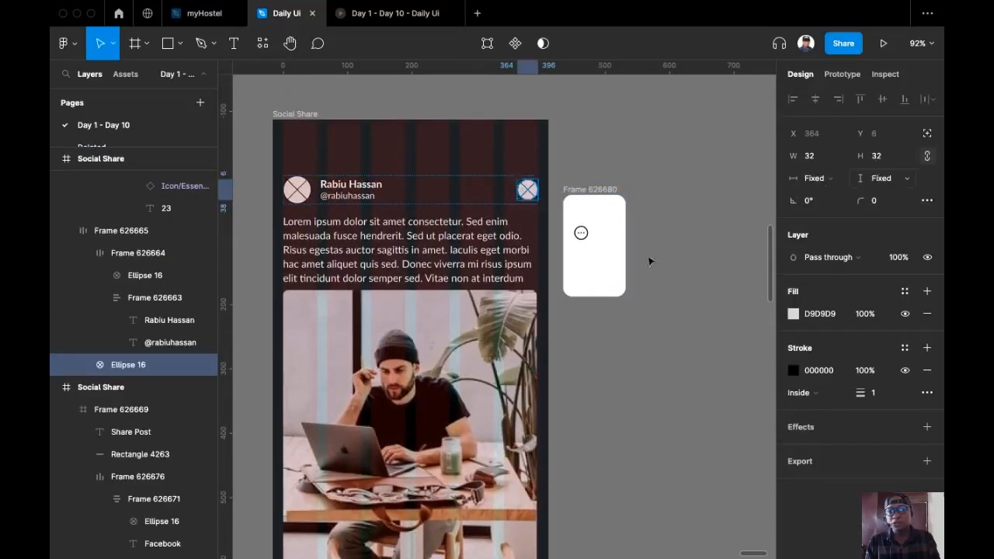
{"action": "left_click", "coordinate": [580, 232]}
{"action": "left_click", "coordinate": [875, 177]}
{"action": "type", "text": "32"}
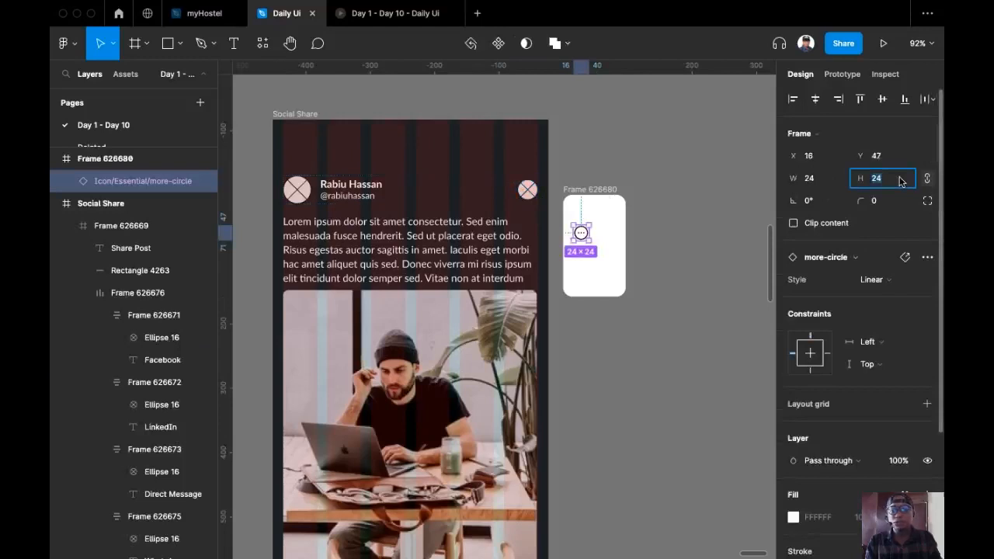
{"action": "key", "text": "Return"}
{"action": "key", "text": "super+x"}
Replace the header's right crossed circle with the more-options icon, coloured white at 30% opacity
{"action": "left_click", "coordinate": [527, 191]}
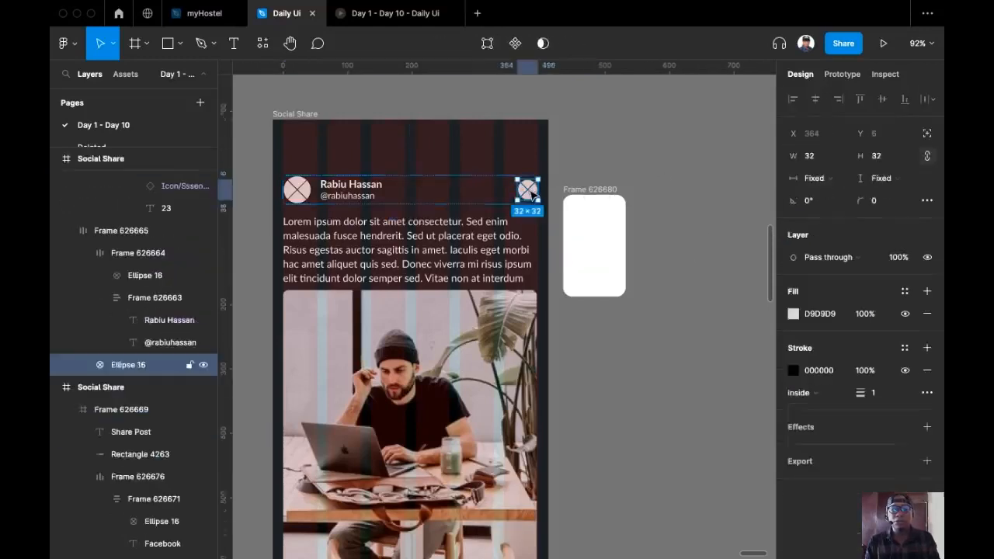
{"action": "key", "text": "super+shift+r"}
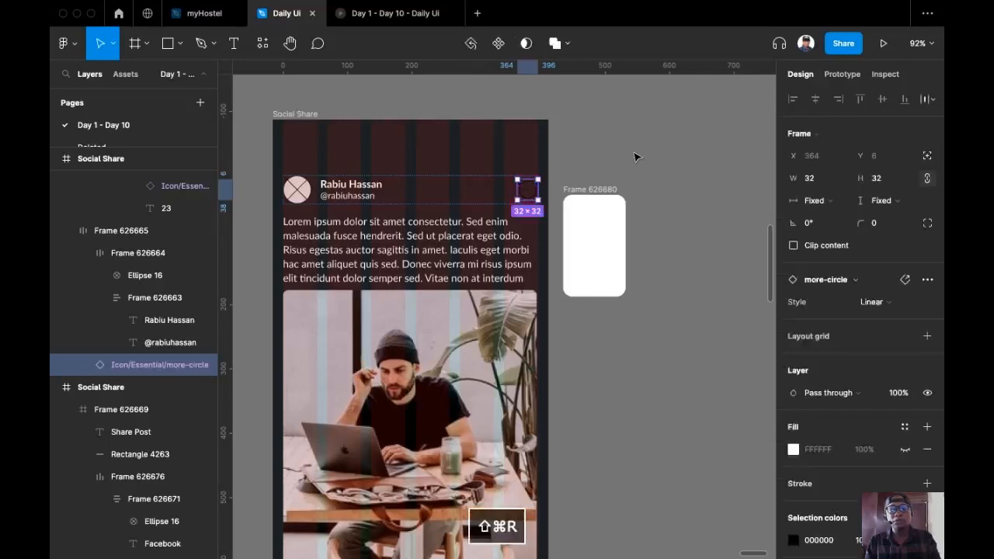
{"action": "scroll", "coordinate": [838, 419], "scroll_direction": "down", "scroll_amount": 3}
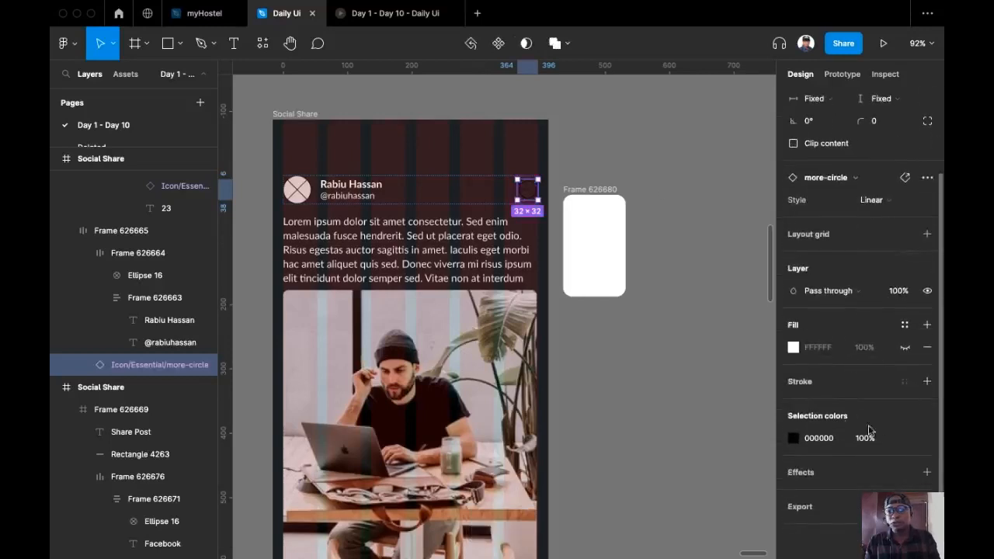
{"action": "left_click", "coordinate": [819, 438]}
{"action": "type", "text": "ff"}
{"action": "key", "text": "Return"}
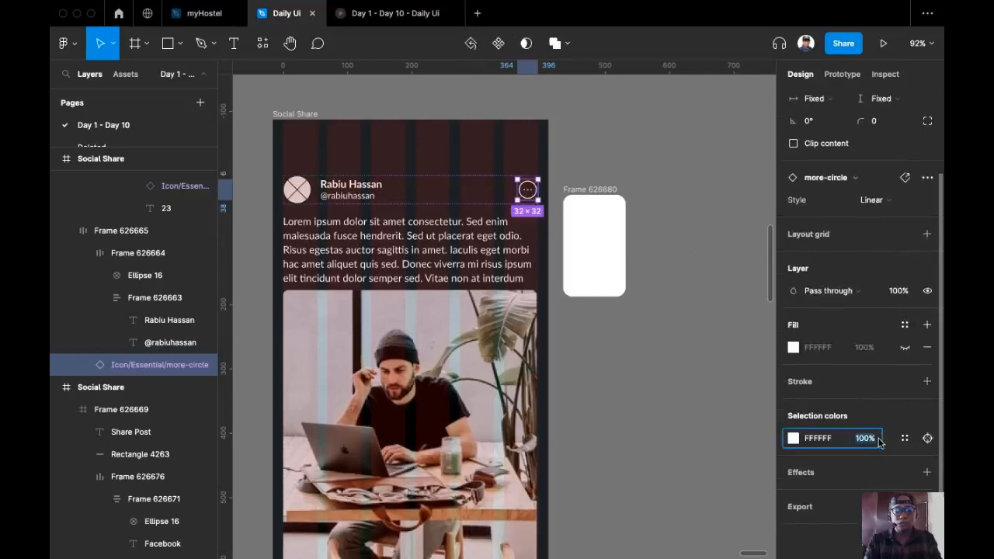
{"action": "type", "text": "30"}
{"action": "key", "text": "Return"}
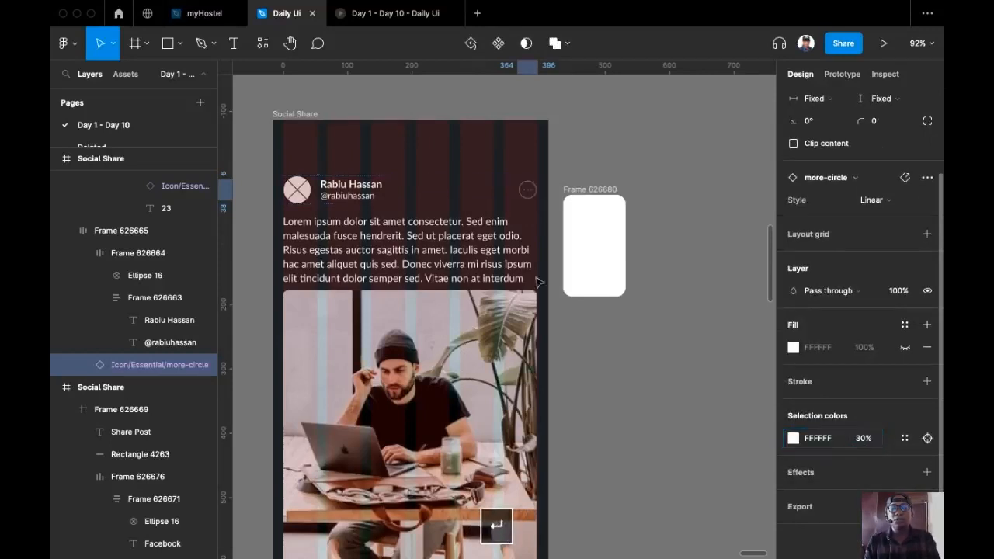
{"action": "scroll", "coordinate": [352, 198], "scroll_direction": "left", "scroll_amount": 2}
{"action": "scroll", "coordinate": [359, 153], "scroll_direction": "right", "scroll_amount": 1}
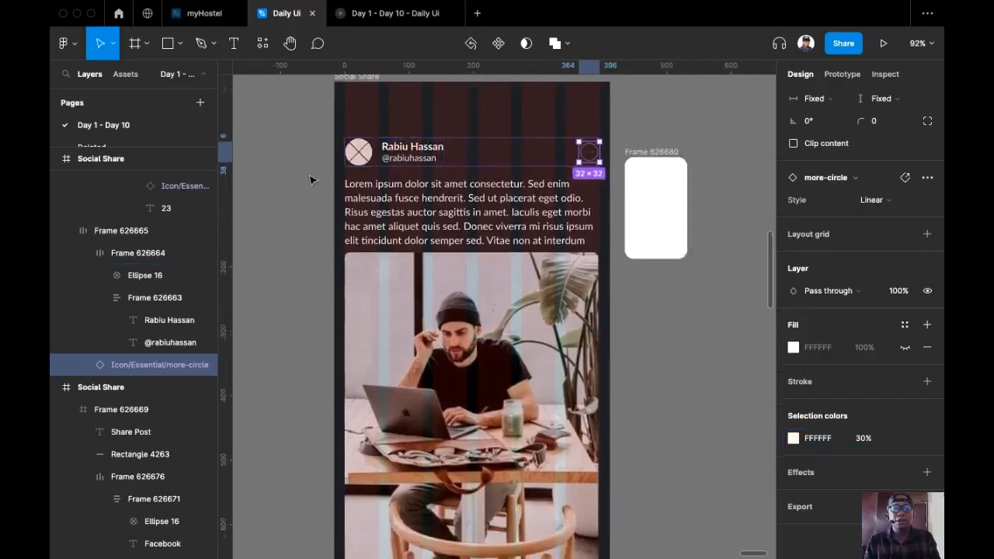
Select the avatar ellipse inside the header's avatar and name group
{"action": "scroll", "coordinate": [309, 179], "scroll_direction": "up", "scroll_amount": 5}
{"action": "scroll", "coordinate": [297, 235], "scroll_direction": "up", "scroll_amount": 1}
{"action": "double_click", "coordinate": [337, 202]}
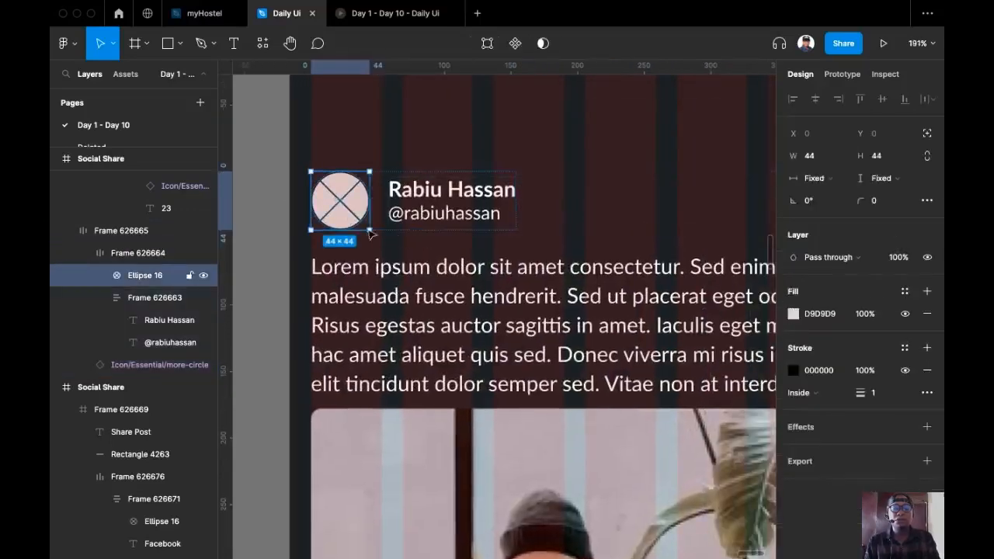
{"action": "scroll", "coordinate": [364, 225], "scroll_direction": "down", "scroll_amount": 5}
{"action": "scroll", "coordinate": [297, 184], "scroll_direction": "left", "scroll_amount": 2}
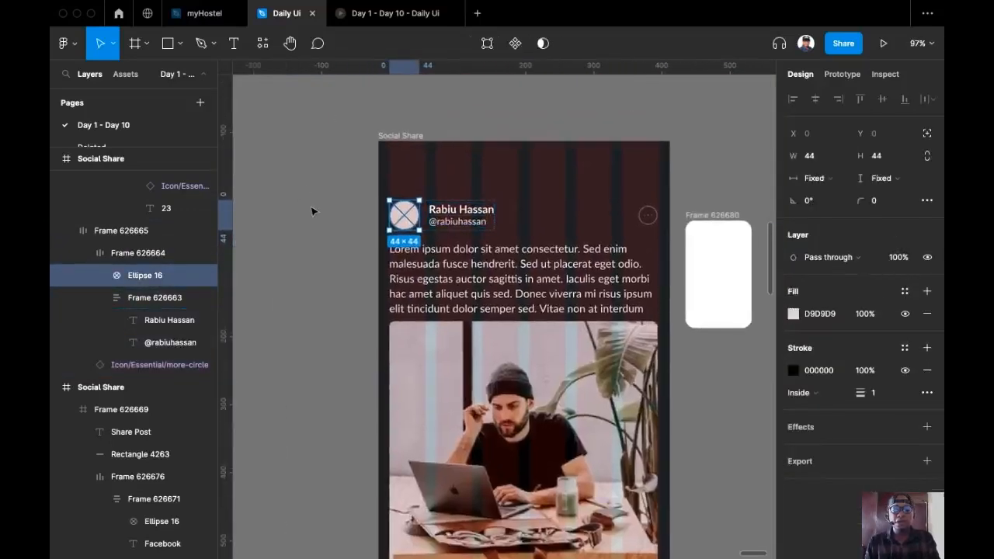
{"action": "left_click", "coordinate": [647, 215]}
{"action": "scroll", "coordinate": [353, 175], "scroll_direction": "down", "scroll_amount": 2}
{"action": "scroll", "coordinate": [385, 213], "scroll_direction": "up", "scroll_amount": 6}
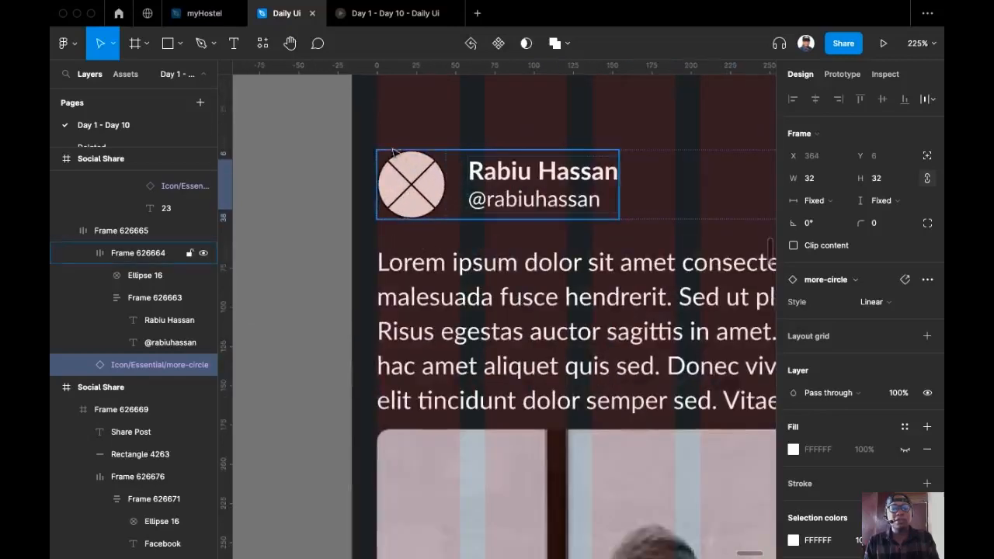
{"action": "left_click", "coordinate": [421, 204]}
{"action": "left_click", "coordinate": [421, 204]}
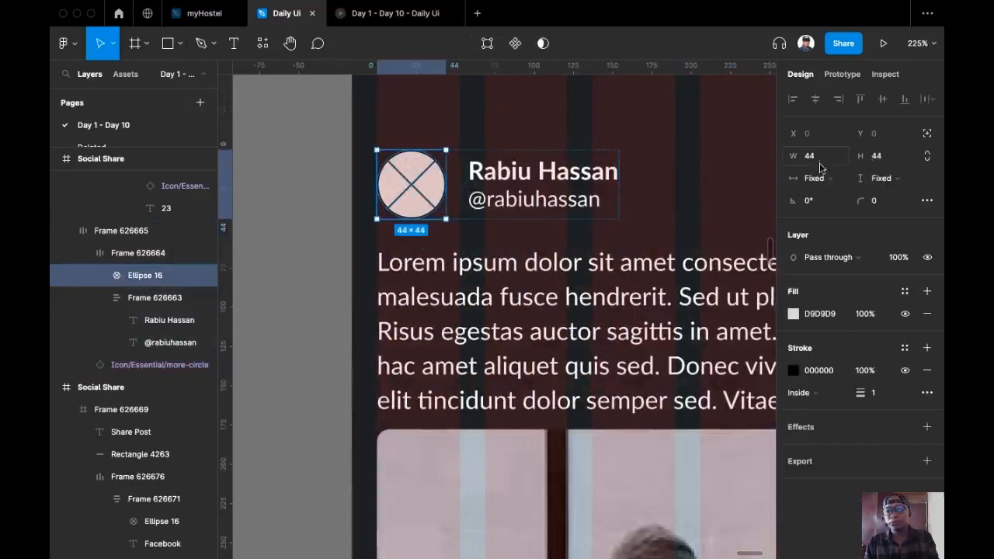
Draw a 44×44 white frame on empty canvas and cut it
{"action": "left_click", "coordinate": [136, 44]}
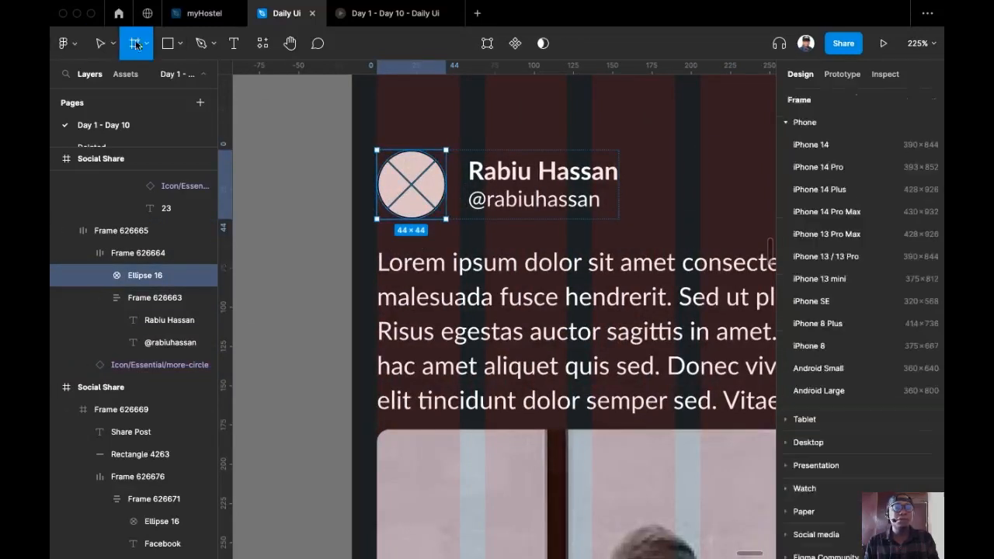
{"action": "left_click_drag", "start_coordinate": [260, 145], "coordinate": [324, 211]}
{"action": "left_click_drag", "start_coordinate": [302, 212], "coordinate": [303, 213]}
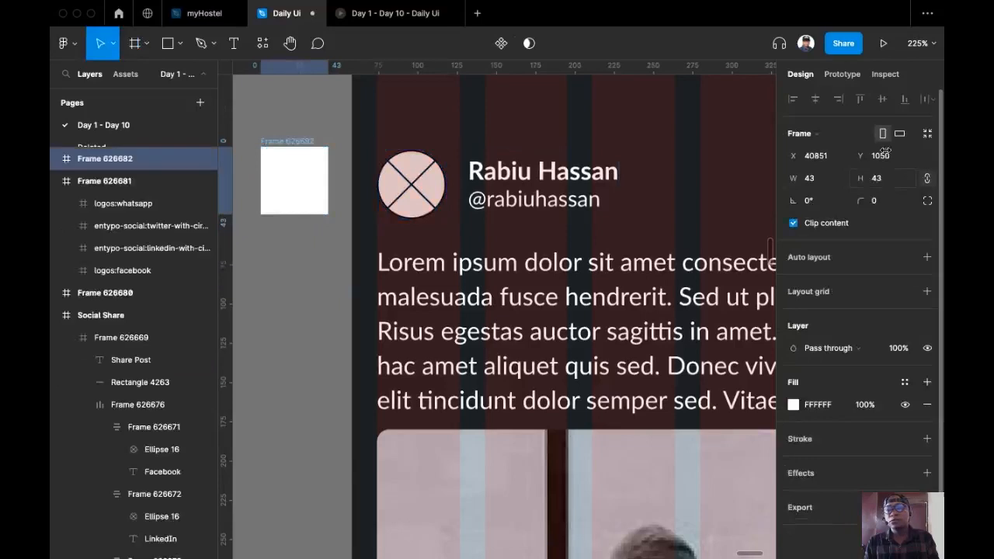
{"action": "left_click", "coordinate": [893, 181]}
{"action": "key", "text": "Up"}
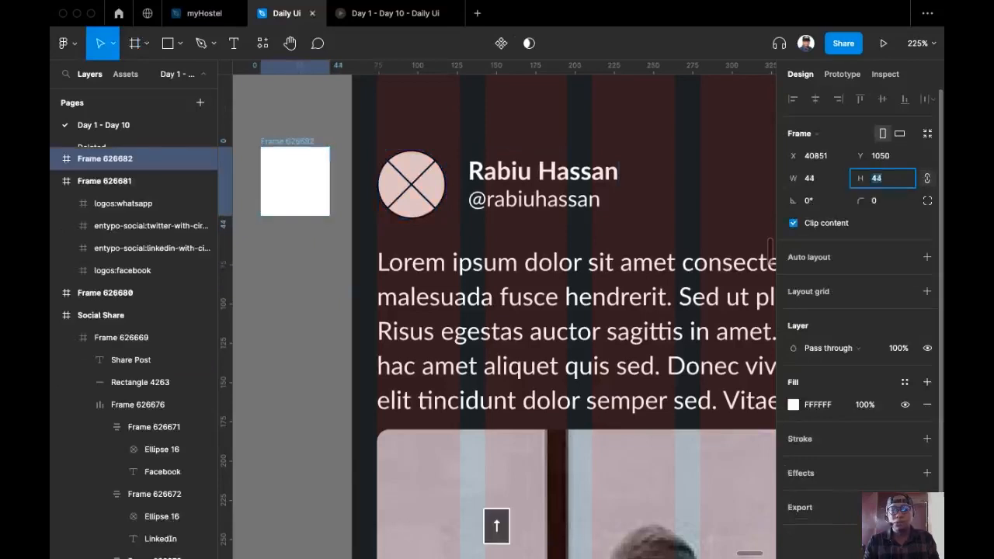
{"action": "key", "text": "Escape"}
{"action": "key", "text": "super+x"}
Replace the avatar ellipse with the white frame, round it to 36 radius, and launch Content Reel
{"action": "left_click", "coordinate": [408, 185]}
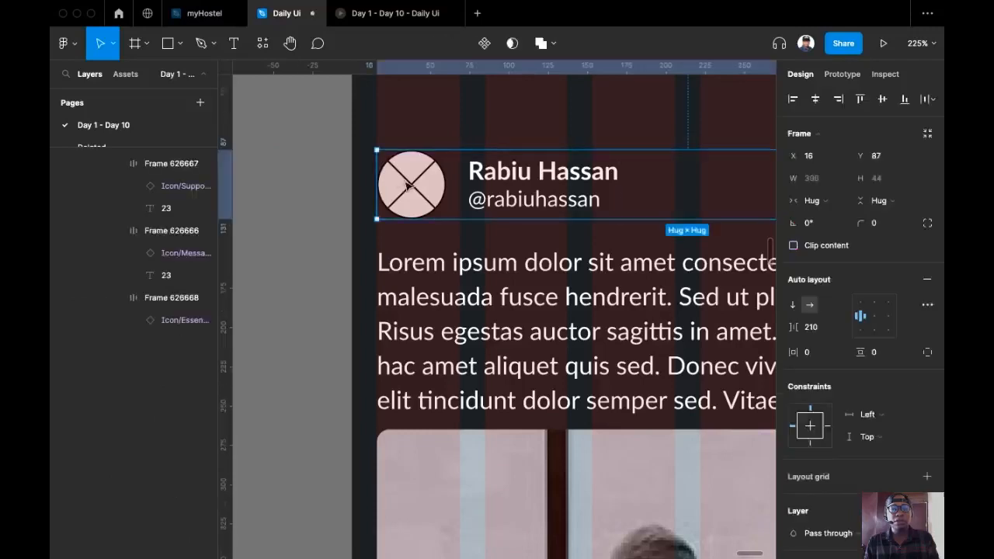
{"action": "double_click", "coordinate": [408, 184]}
{"action": "double_click", "coordinate": [409, 185]}
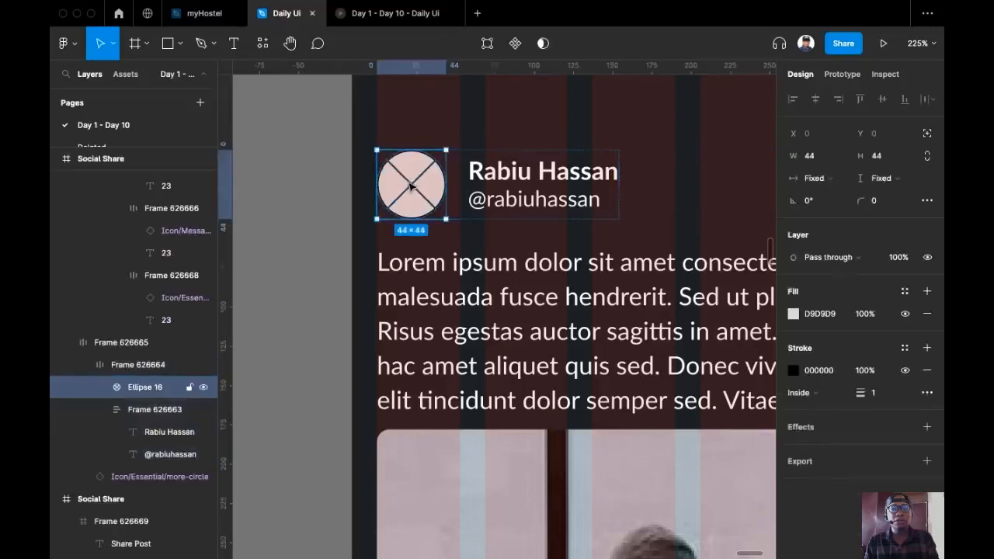
{"action": "key", "text": "shift+super+r"}
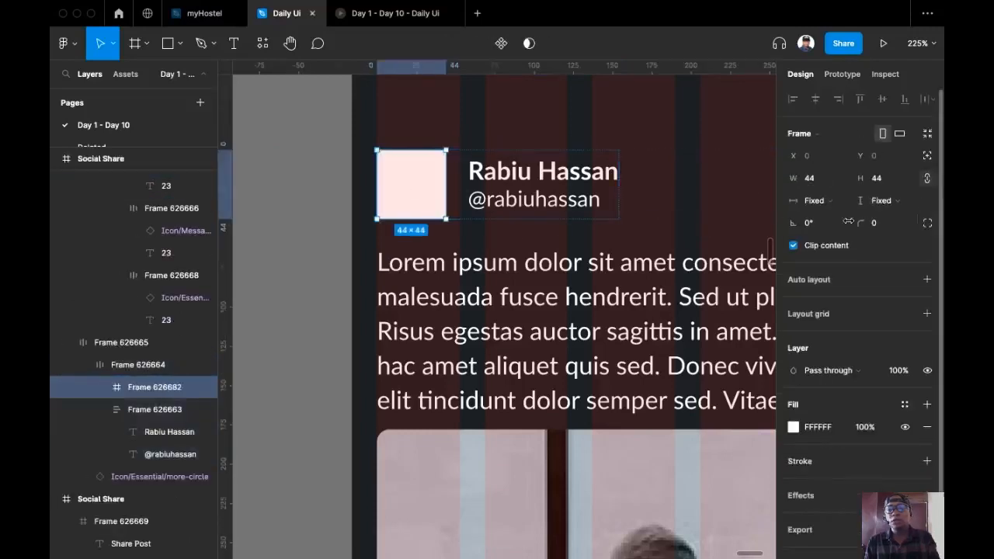
{"action": "left_click_drag", "start_coordinate": [860, 223], "coordinate": [829, 235]}
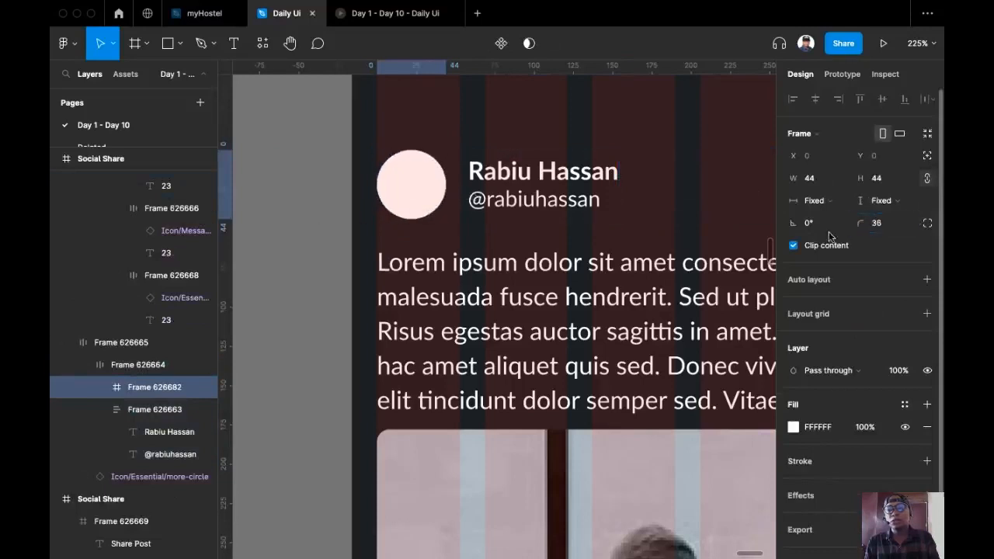
{"action": "scroll", "coordinate": [277, 176], "scroll_direction": "down", "scroll_amount": 2}
{"action": "left_click_drag", "start_coordinate": [262, 188], "coordinate": [288, 226]}
{"action": "key", "text": "super+slash"}
{"action": "key", "text": "Return"}
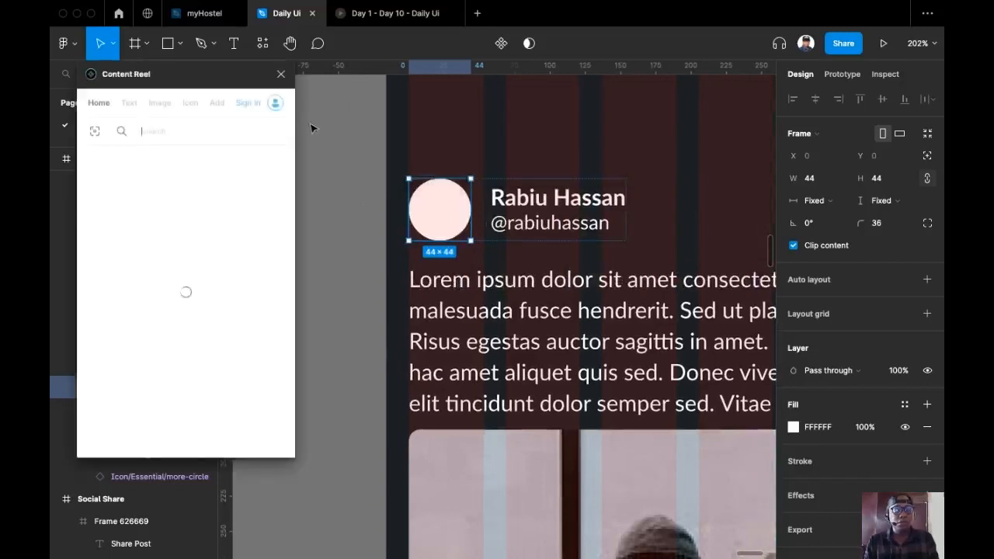
Fill the avatar circle with a bearded man's photo from Content Reel's Avatars collection
{"action": "left_click", "coordinate": [160, 106]}
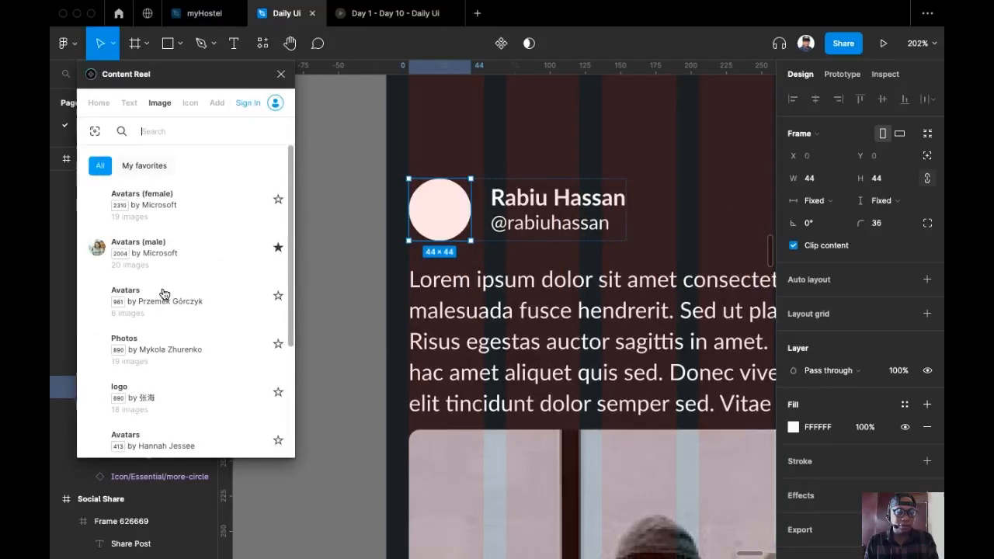
{"action": "left_click", "coordinate": [163, 294]}
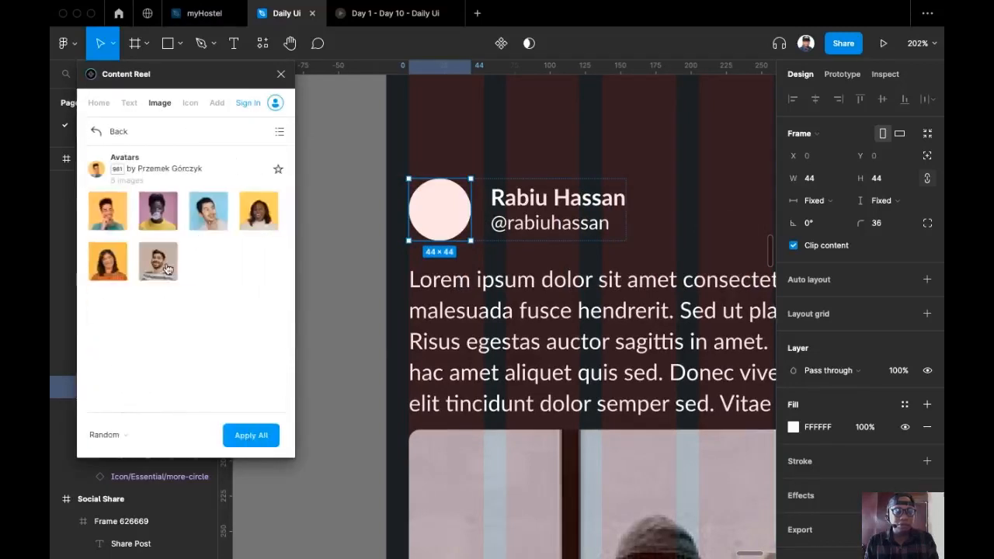
{"action": "left_click", "coordinate": [160, 262]}
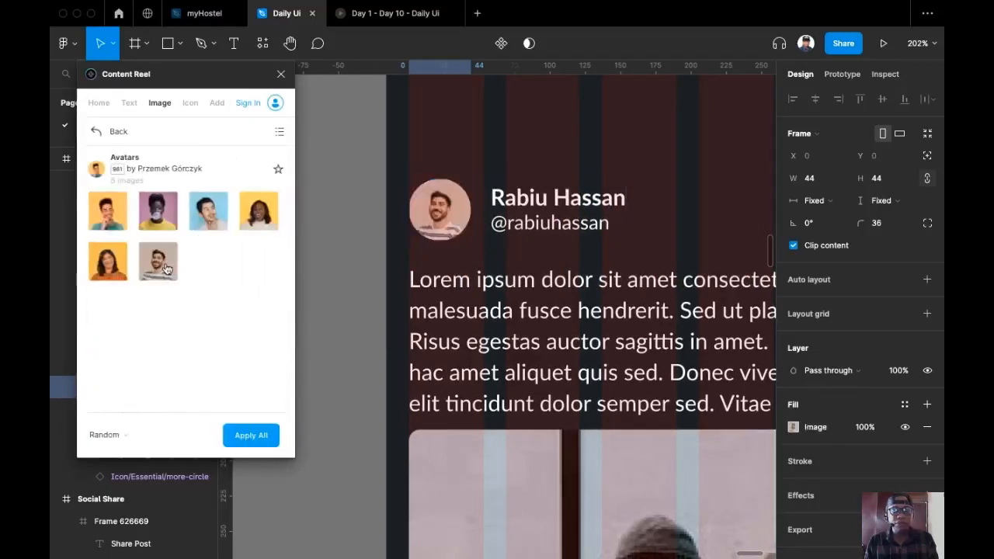
{"action": "left_click", "coordinate": [281, 74]}
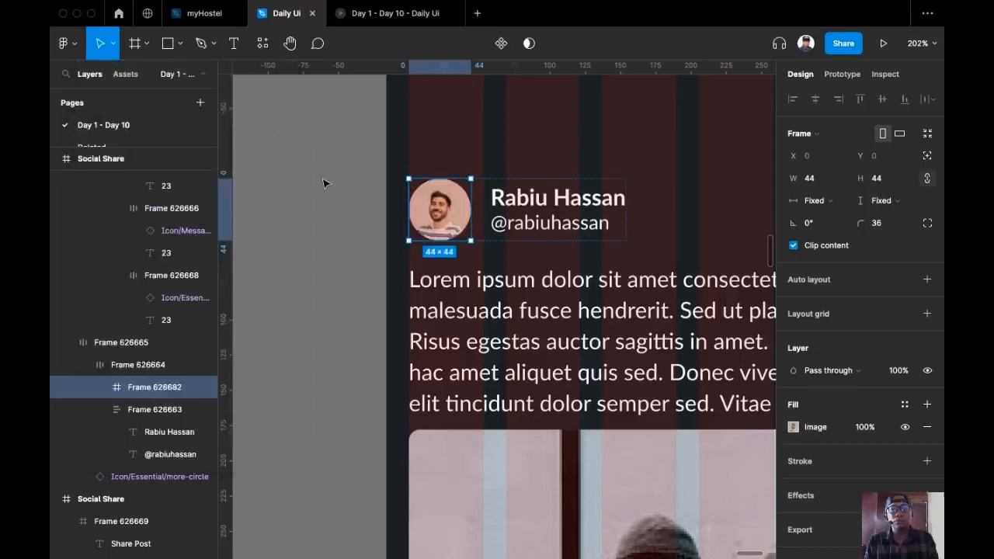
{"action": "left_click", "coordinate": [324, 181]}
Duplicate the Facebook, LinkedIn, Twitter and WhatsApp logos frame next to the Share Post card
{"action": "left_click_drag", "start_coordinate": [334, 206], "coordinate": [299, 180]}
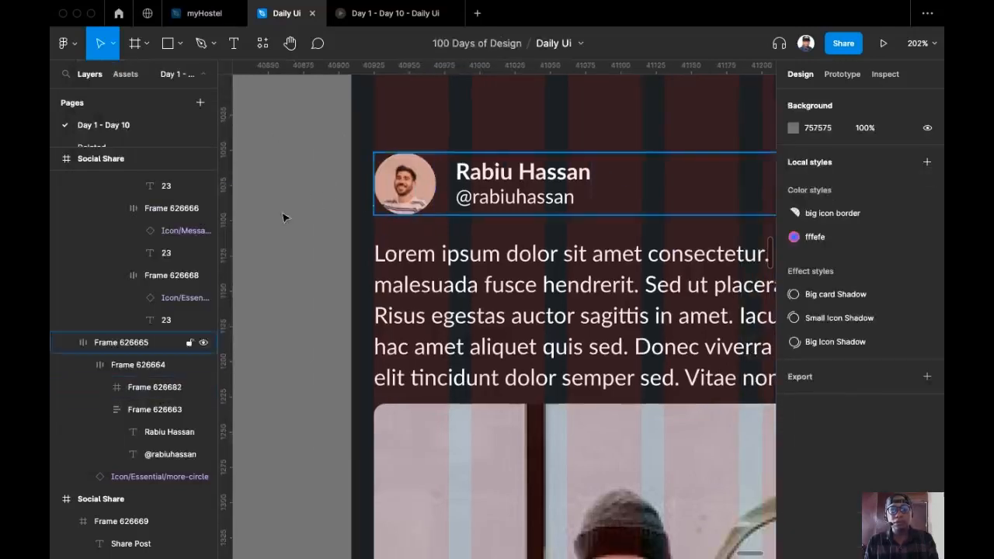
{"action": "scroll", "coordinate": [284, 215], "scroll_direction": "down", "scroll_amount": 5}
{"action": "scroll", "coordinate": [344, 193], "scroll_direction": "down", "scroll_amount": 10}
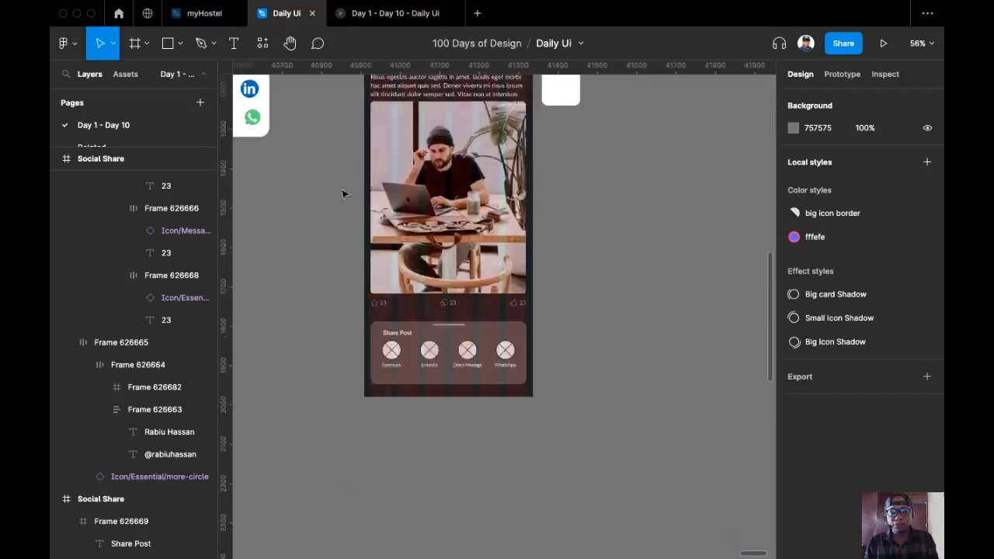
{"action": "scroll", "coordinate": [375, 246], "scroll_direction": "up", "scroll_amount": 3}
{"action": "scroll", "coordinate": [374, 245], "scroll_direction": "up", "scroll_amount": 2}
{"action": "scroll", "coordinate": [374, 246], "scroll_direction": "right", "scroll_amount": 2}
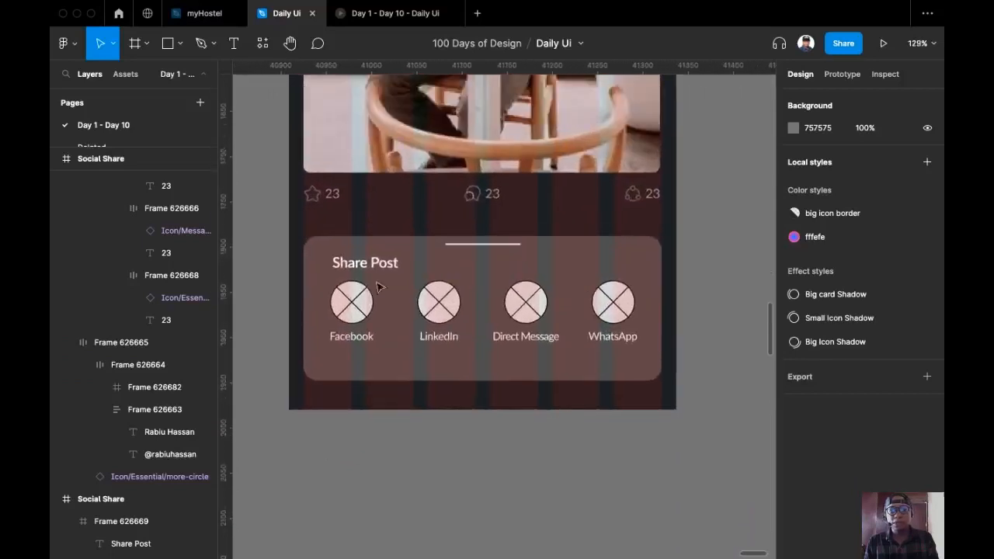
{"action": "scroll", "coordinate": [572, 271], "scroll_direction": "down", "scroll_amount": 10}
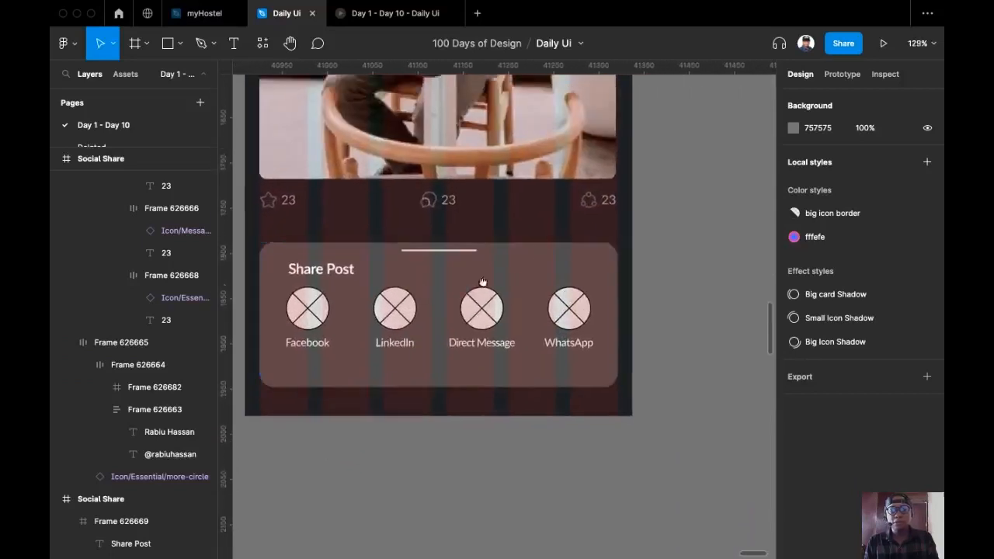
{"action": "scroll", "coordinate": [358, 126], "scroll_direction": "up", "scroll_amount": 2}
{"action": "scroll", "coordinate": [359, 126], "scroll_direction": "right", "scroll_amount": 2}
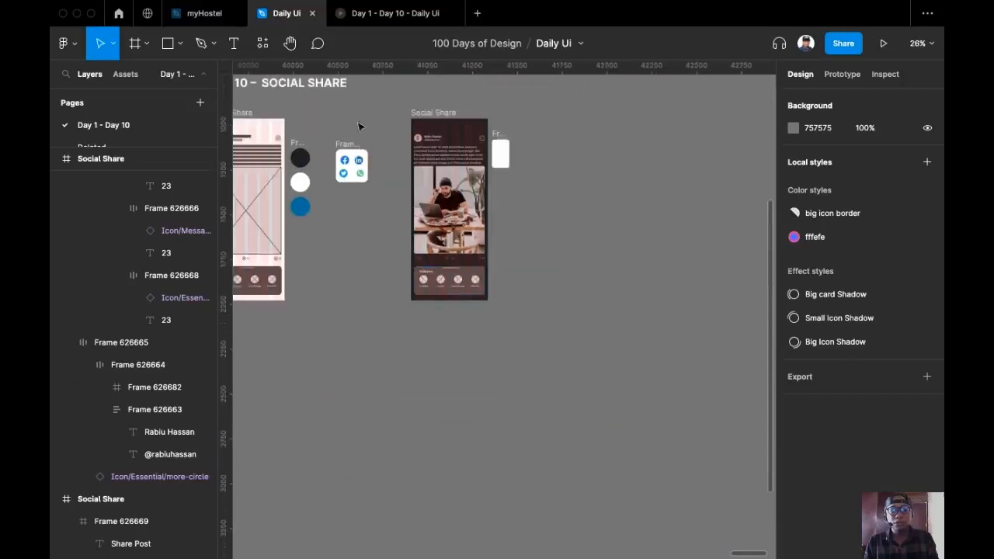
{"action": "left_click_drag", "start_coordinate": [341, 143], "coordinate": [499, 272]}
{"action": "scroll", "coordinate": [451, 298], "scroll_direction": "up", "scroll_amount": 7}
{"action": "scroll", "coordinate": [454, 300], "scroll_direction": "up", "scroll_amount": 4}
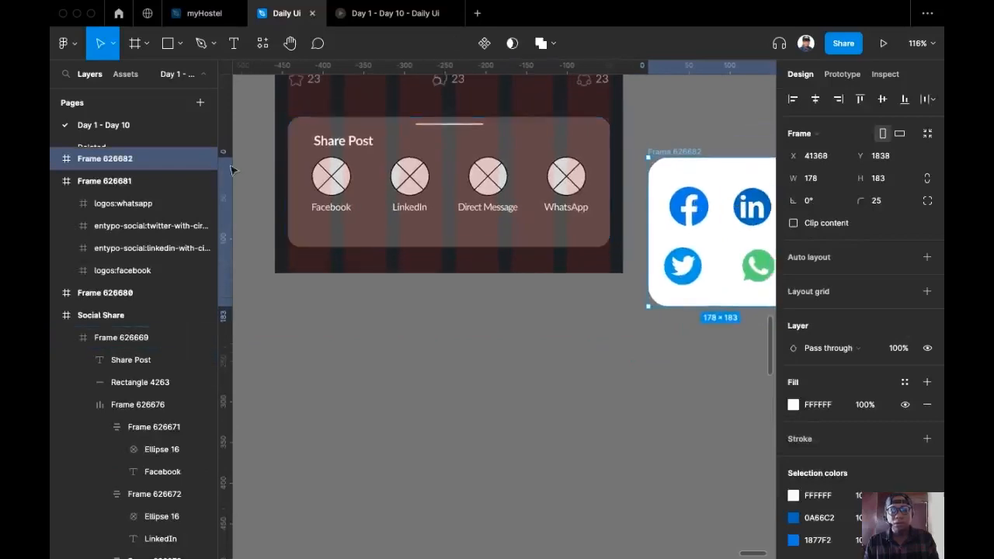
Replace the first placeholder circle in the Share Post sheet with the Facebook logo
{"action": "left_click", "coordinate": [331, 179]}
{"action": "double_click", "coordinate": [331, 181]}
{"action": "left_click", "coordinate": [331, 181]}
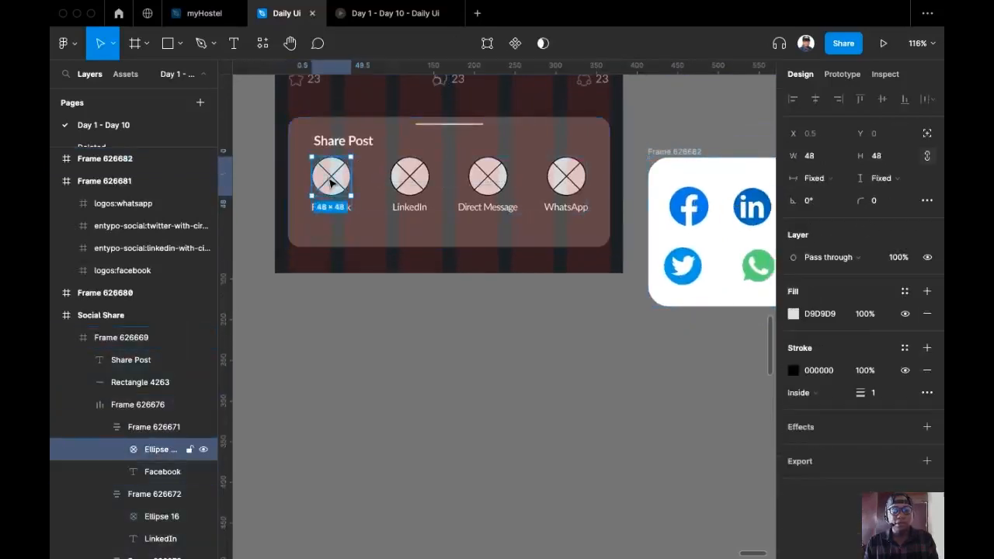
{"action": "left_click", "coordinate": [688, 203]}
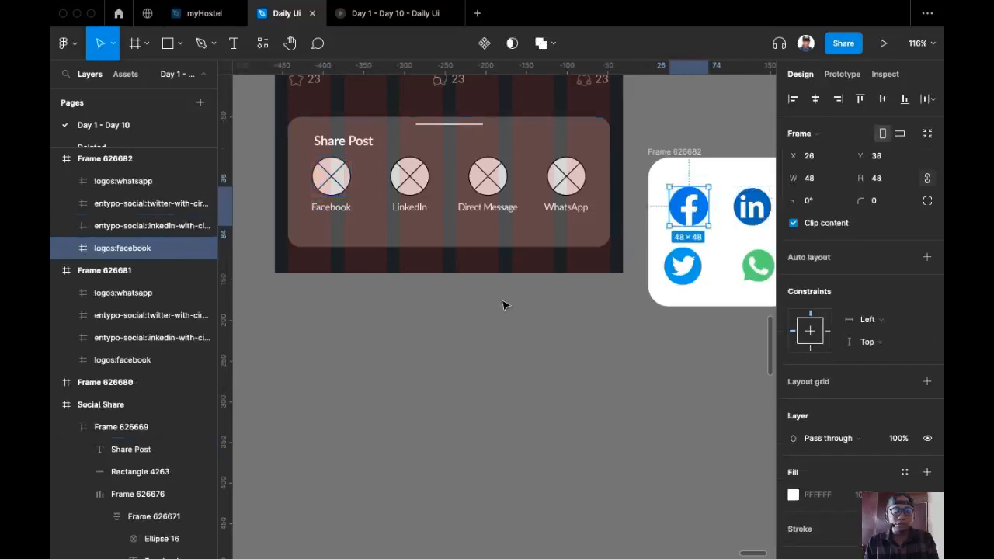
{"action": "key", "text": "super+x"}
{"action": "left_click", "coordinate": [324, 185]}
{"action": "left_click", "coordinate": [324, 184]}
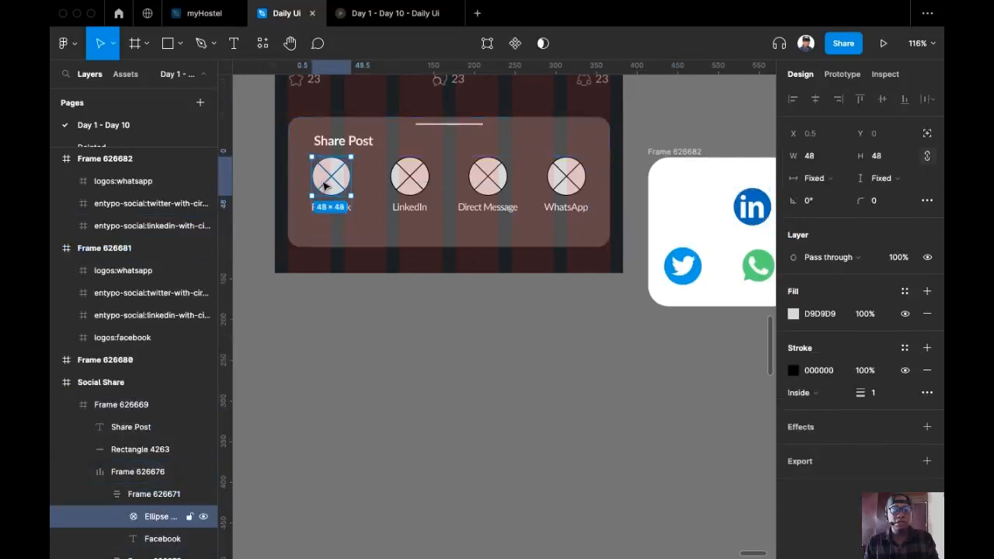
{"action": "key", "text": "super+shift+r"}
Swap the second placeholder circle for the LinkedIn logo from the icon card
{"action": "left_click_drag", "start_coordinate": [723, 222], "coordinate": [663, 228]}
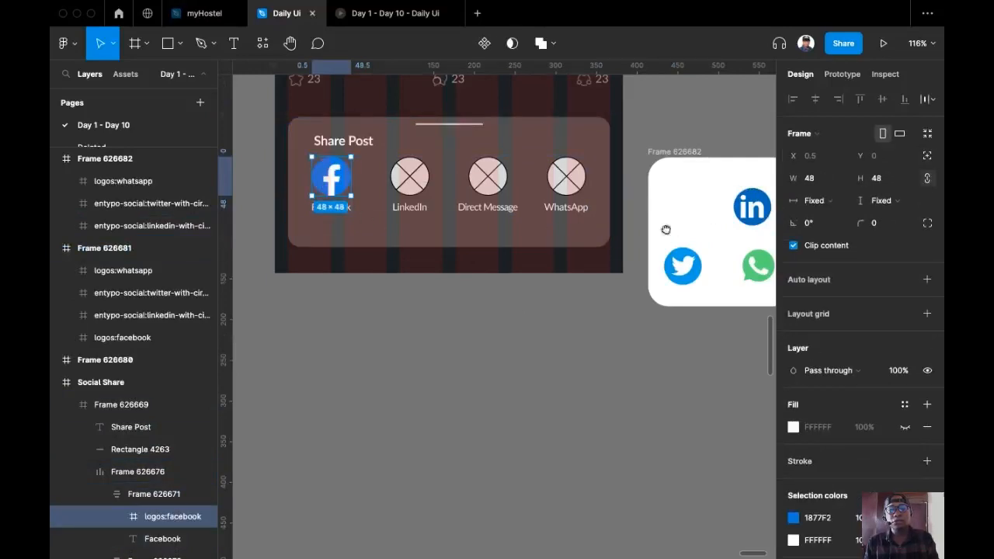
{"action": "left_click", "coordinate": [690, 214]}
{"action": "key", "text": "super+x"}
{"action": "double_click", "coordinate": [348, 182]}
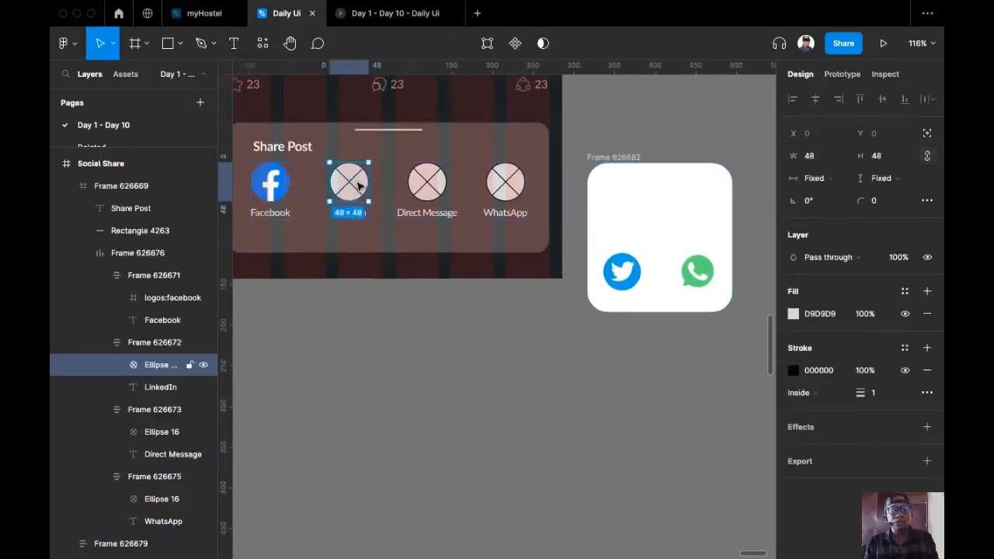
{"action": "key", "text": "super+shift+r"}
Replace the Direct Message placeholder circle with the Twitter logo
{"action": "left_click", "coordinate": [615, 274]}
{"action": "key", "text": "super+x"}
{"action": "left_click", "coordinate": [432, 181]}
{"action": "double_click", "coordinate": [432, 181]}
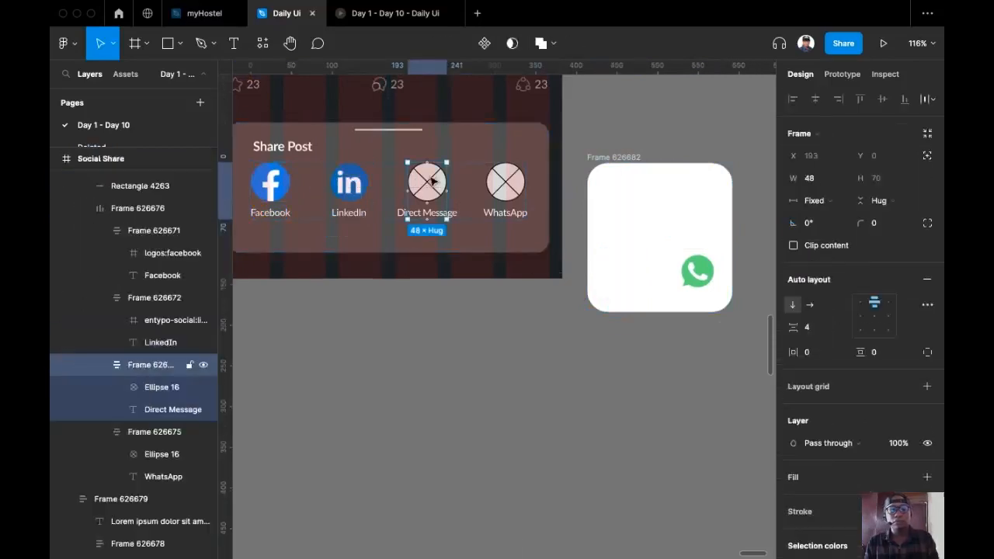
{"action": "double_click", "coordinate": [433, 182]}
{"action": "key", "text": "super+shift+r"}
Replace the last placeholder circle with the WhatsApp logo
{"action": "left_click", "coordinate": [697, 271]}
{"action": "key", "text": "super+x"}
{"action": "left_click", "coordinate": [505, 182]}
{"action": "double_click", "coordinate": [506, 182]}
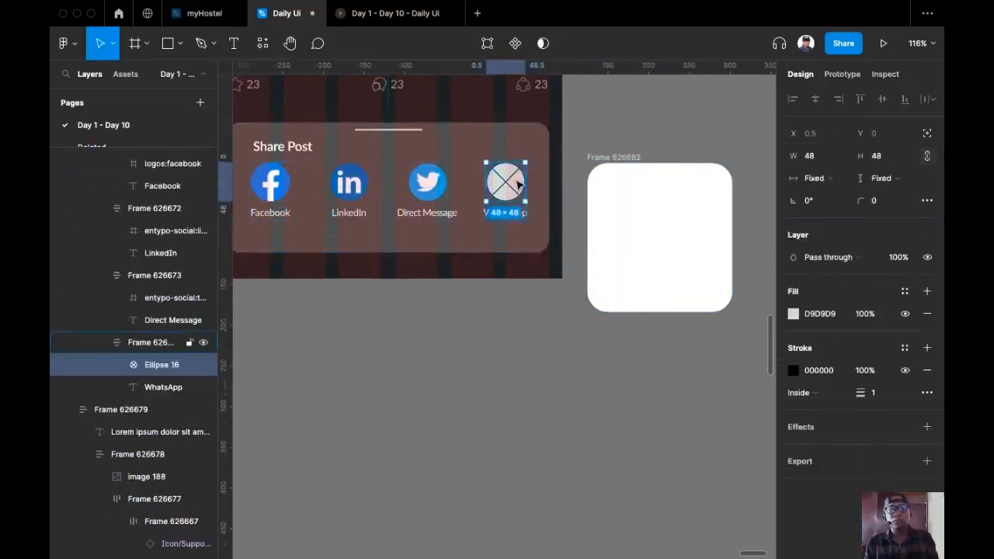
{"action": "key", "text": "super+shift+r"}
Delete the now-empty logo card
{"action": "left_click", "coordinate": [665, 96]}
{"action": "scroll", "coordinate": [660, 117], "scroll_direction": "down", "scroll_amount": 4}
{"action": "left_click", "coordinate": [634, 229]}
{"action": "key", "text": "BackSpace"}
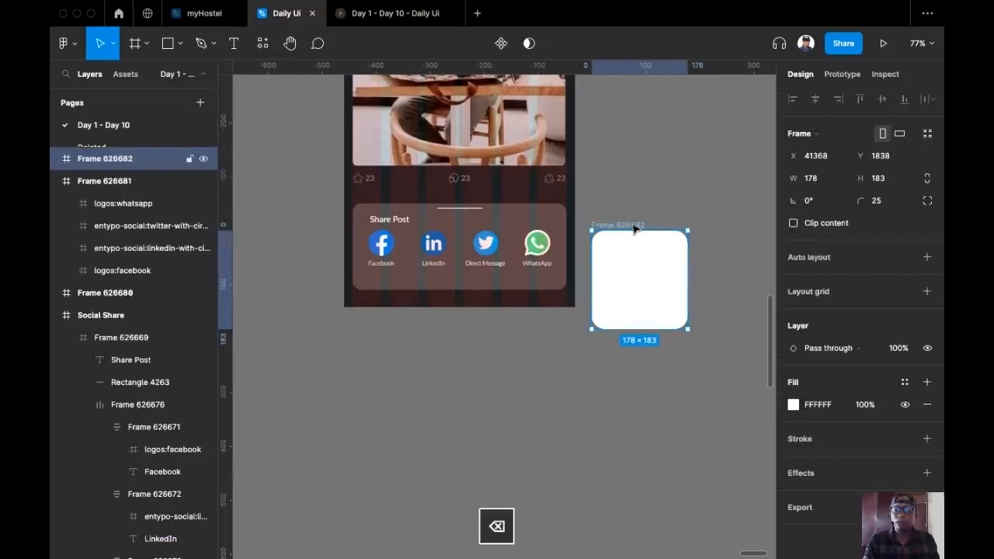
Copy the Share Post sheet below the mockup and delete the original inside the post card
{"action": "left_click", "coordinate": [523, 225]}
{"action": "left_click_drag", "start_coordinate": [522, 224], "coordinate": [573, 359]}
{"action": "left_click", "coordinate": [526, 233]}
{"action": "key", "text": "BackSpace"}
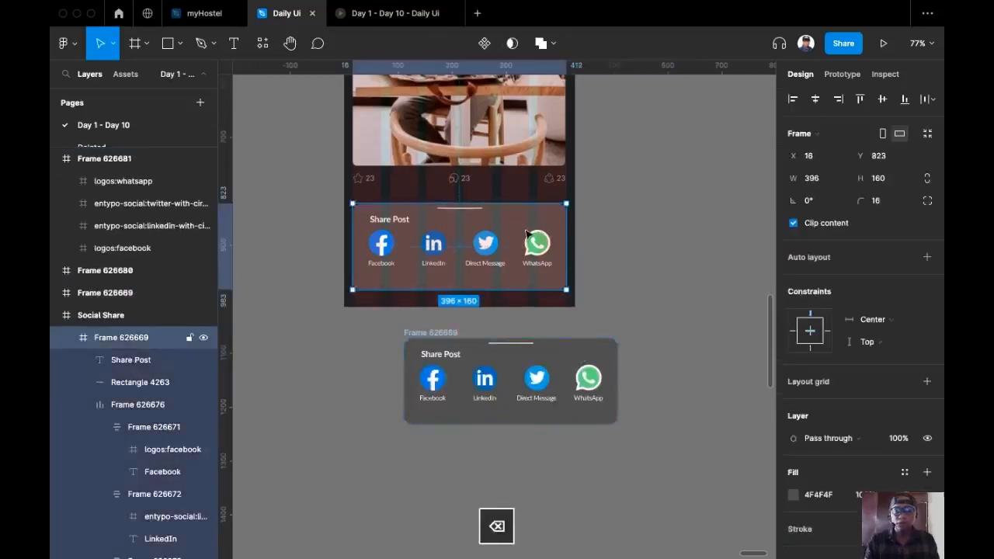
{"action": "scroll", "coordinate": [512, 236], "scroll_direction": "right", "scroll_amount": 2}
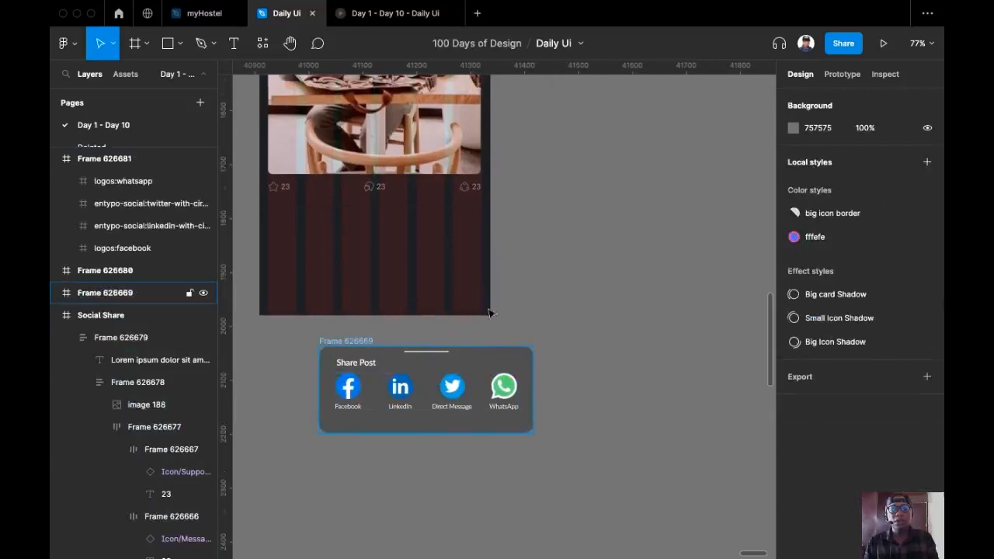
Fill the Share Post sheet with the dark circle's 1C1F22 colour using the eyedropper
{"action": "left_click", "coordinate": [505, 369]}
{"action": "scroll", "coordinate": [513, 373], "scroll_direction": "down", "scroll_amount": 3}
{"action": "mouse_move", "coordinate": [603, 188]}
{"action": "left_mouse_down"}
{"action": "mouse_move", "coordinate": [605, 271]}
{"action": "mouse_move", "coordinate": [606, 208]}
{"action": "left_mouse_up"}
{"action": "scroll", "coordinate": [605, 267], "scroll_direction": "down", "scroll_amount": 2}
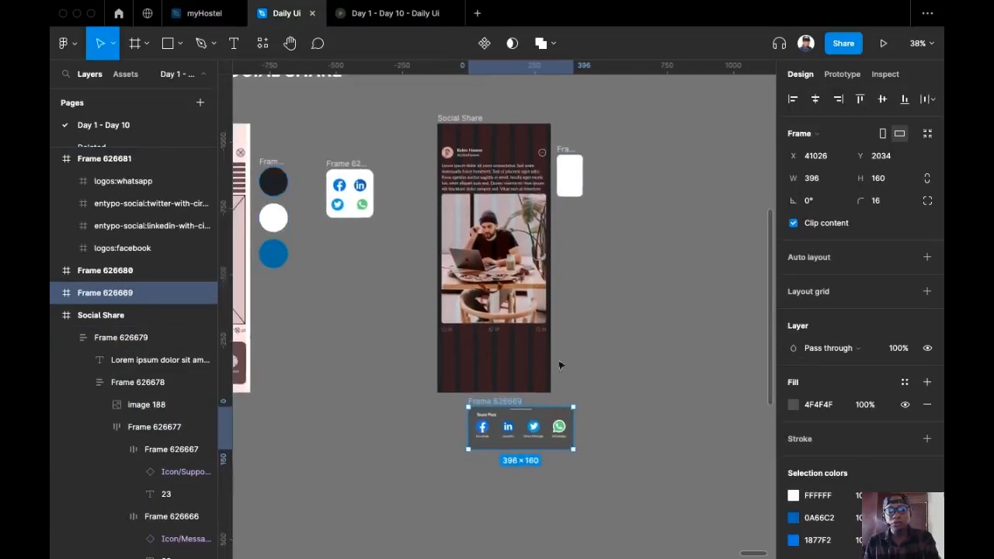
{"action": "key", "text": "i"}
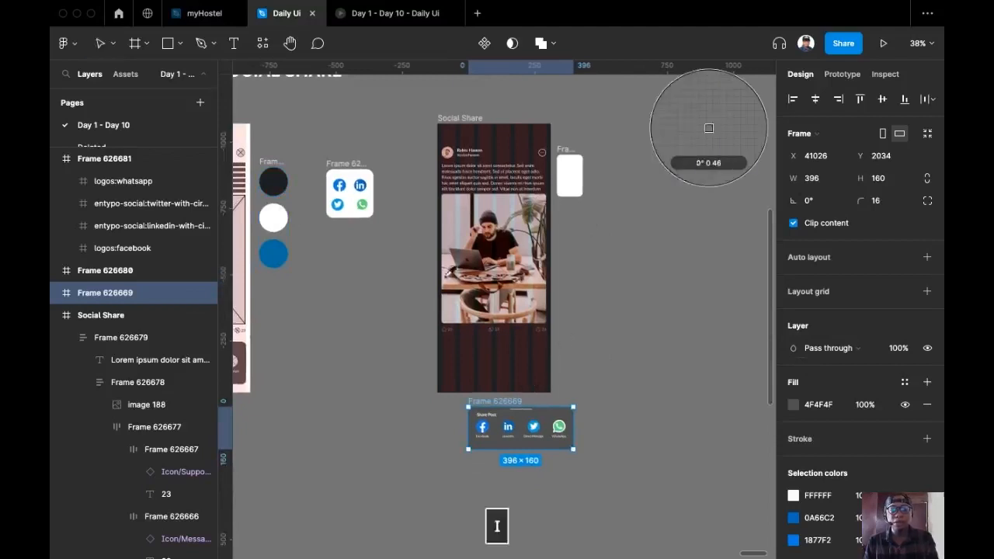
{"action": "left_click", "coordinate": [277, 185]}
{"action": "scroll", "coordinate": [492, 440], "scroll_direction": "up", "scroll_amount": 3}
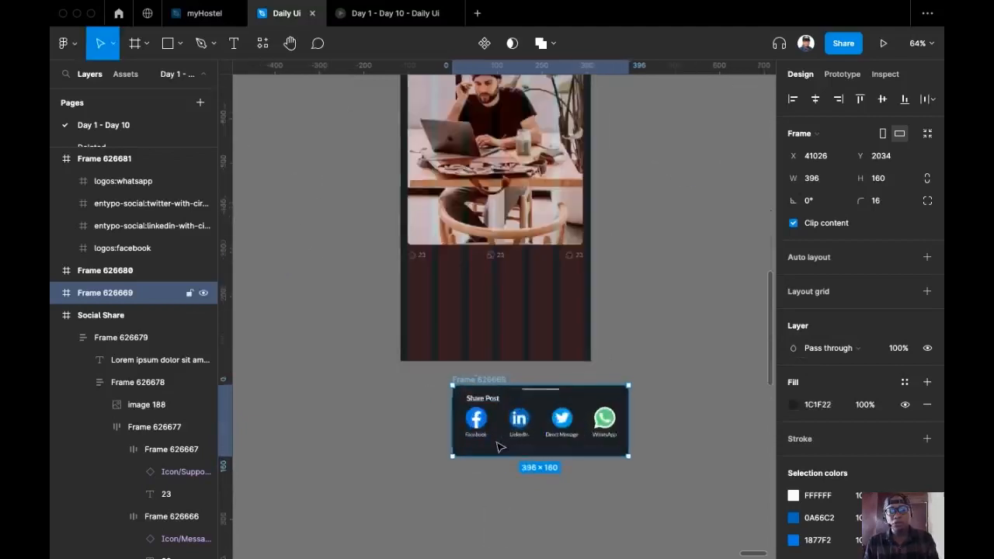
{"action": "scroll", "coordinate": [499, 447], "scroll_direction": "up", "scroll_amount": 4}
Set 24 spacing between the Share Post title and the row of share icons
{"action": "scroll", "coordinate": [318, 380], "scroll_direction": "down", "scroll_amount": 3}
{"action": "scroll", "coordinate": [319, 380], "scroll_direction": "right", "scroll_amount": 1}
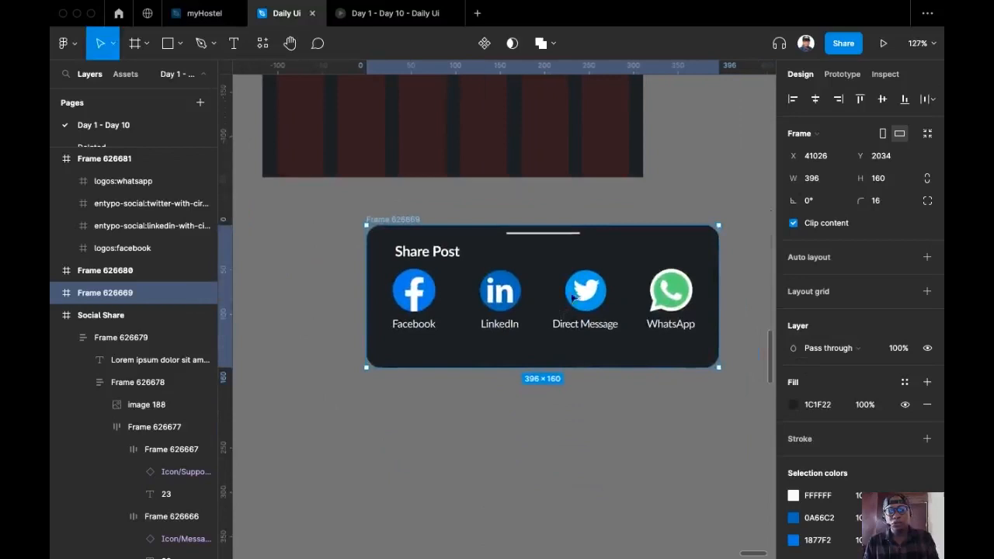
{"action": "left_click", "coordinate": [460, 332]}
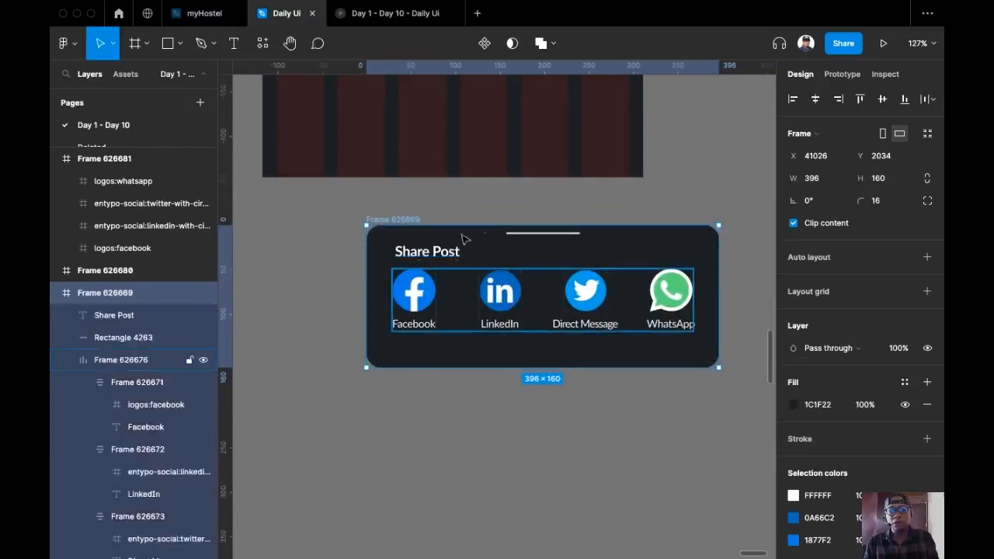
{"action": "left_click", "coordinate": [420, 256], "text": "shift"}
{"action": "left_click", "coordinate": [828, 248]}
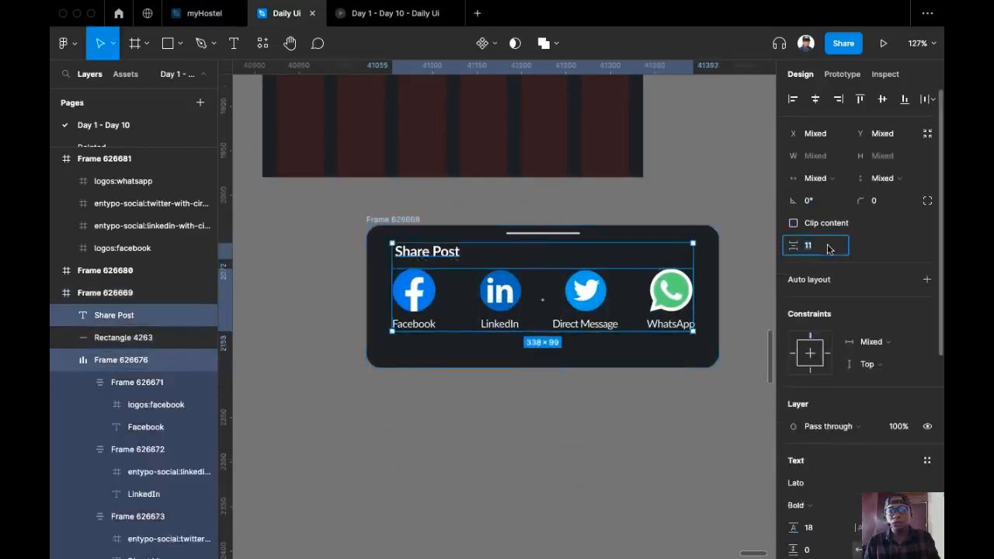
{"action": "type", "text": "24"}
{"action": "key", "text": "Return"}
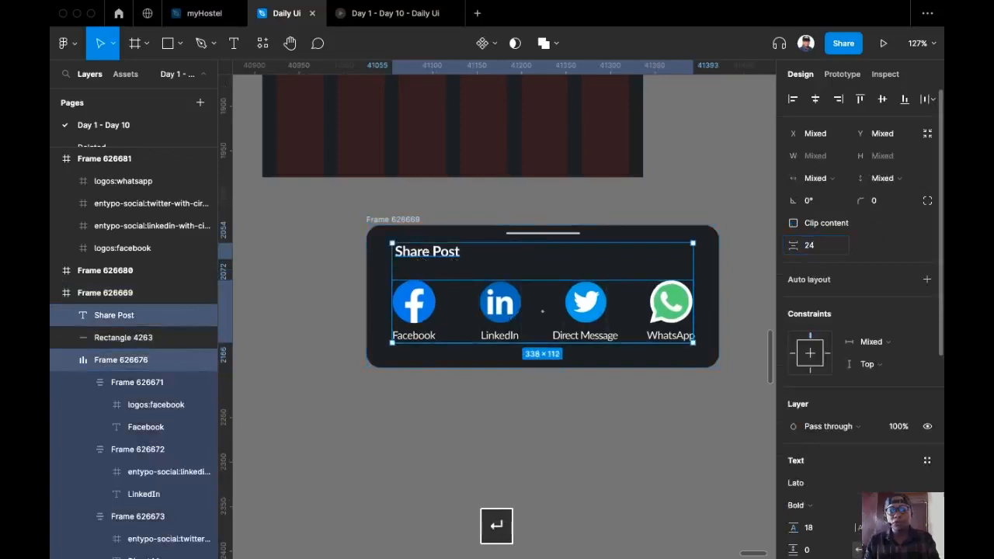
{"action": "key", "text": "alt"}
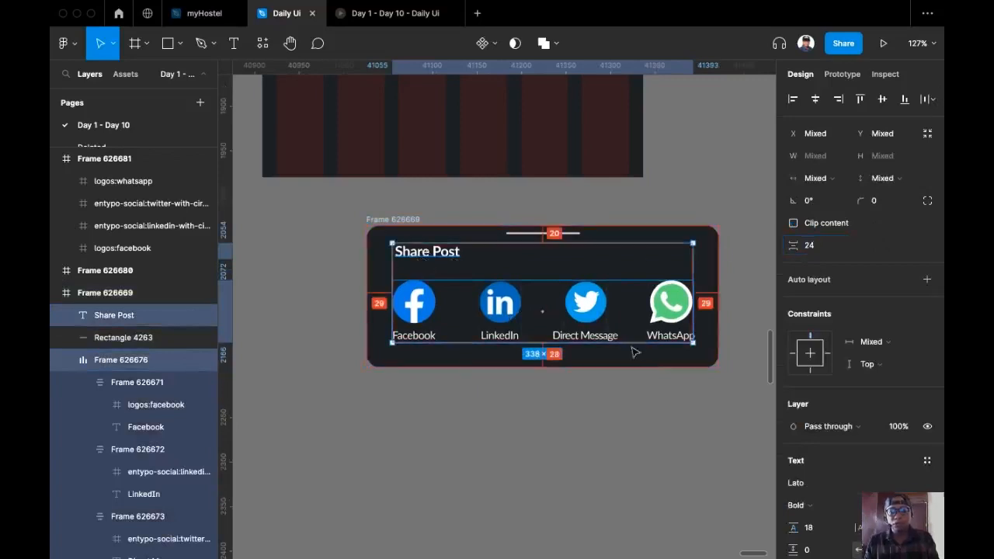
{"action": "left_click", "coordinate": [703, 195]}
Move the 396 × 160 Share Post sheet to the right of the mockup
{"action": "scroll", "coordinate": [534, 355], "scroll_direction": "up", "scroll_amount": 1}
{"action": "scroll", "coordinate": [539, 368], "scroll_direction": "down", "scroll_amount": 5}
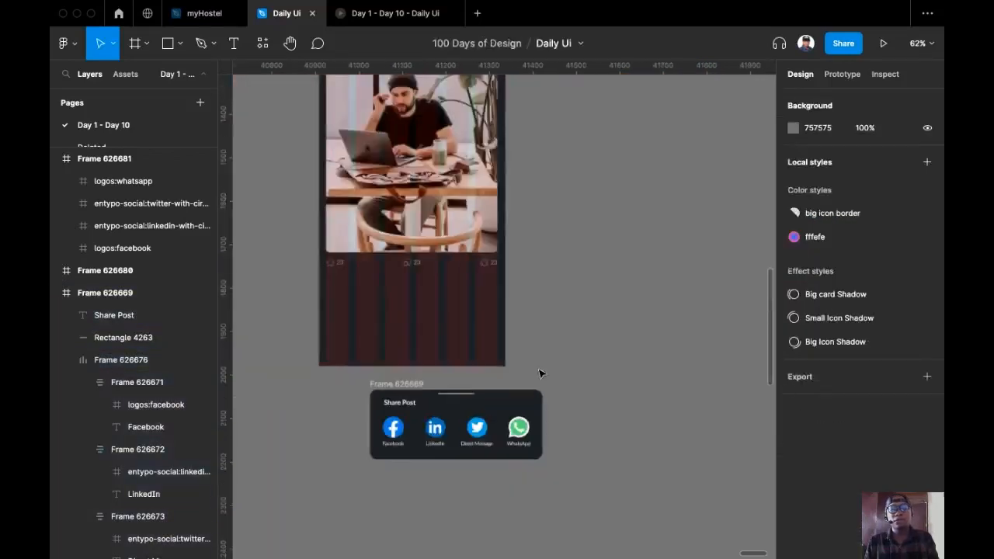
{"action": "scroll", "coordinate": [481, 388], "scroll_direction": "up", "scroll_amount": 2}
{"action": "left_click", "coordinate": [403, 425]}
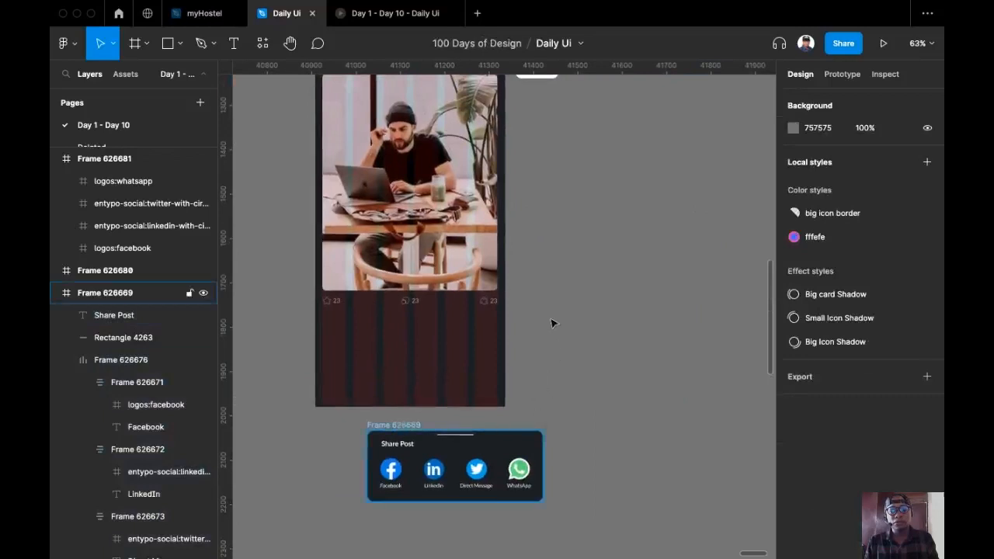
{"action": "left_click_drag", "start_coordinate": [402, 425], "coordinate": [552, 321]}
{"action": "scroll", "coordinate": [624, 288], "scroll_direction": "up", "scroll_amount": 1}
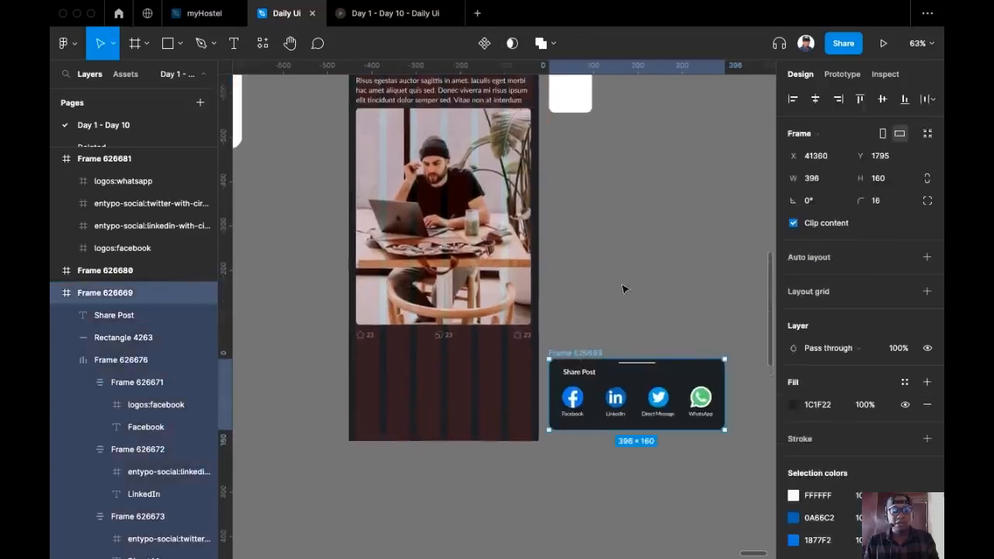
Hide the layout grids with Ctrl+G to clear the striped columns
{"action": "key", "text": "ctrl+g"}
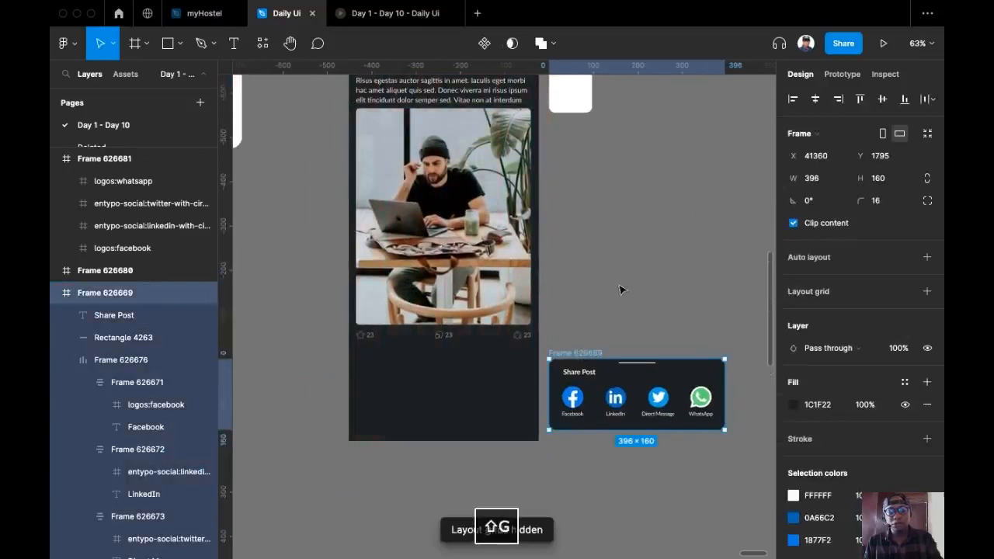
{"action": "scroll", "coordinate": [625, 279], "scroll_direction": "down", "scroll_amount": 2}
{"action": "scroll", "coordinate": [613, 287], "scroll_direction": "up", "scroll_amount": 4}
{"action": "scroll", "coordinate": [590, 286], "scroll_direction": "down", "scroll_amount": 2}
{"action": "scroll", "coordinate": [572, 284], "scroll_direction": "up", "scroll_amount": 5}
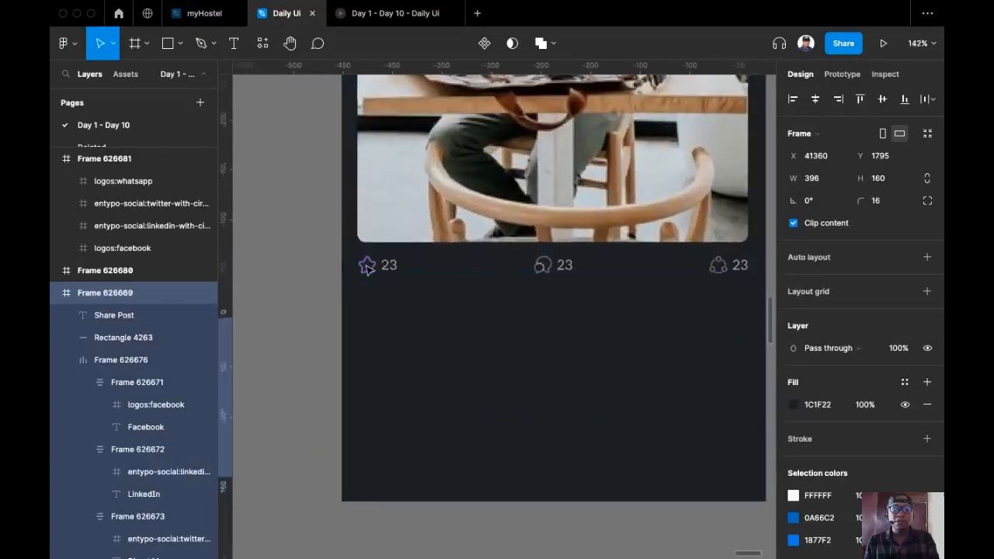
{"action": "scroll", "coordinate": [368, 269], "scroll_direction": "down", "scroll_amount": 5}
{"action": "scroll", "coordinate": [368, 268], "scroll_direction": "up", "scroll_amount": 4}
{"action": "left_click_drag", "start_coordinate": [368, 269], "coordinate": [440, 346]}
{"action": "scroll", "coordinate": [440, 346], "scroll_direction": "down", "scroll_amount": 4}
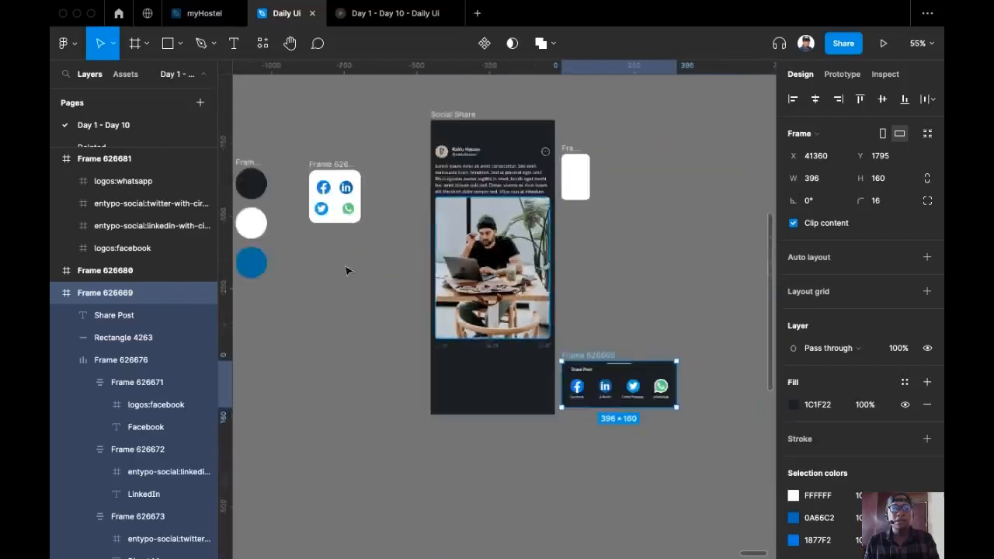
Duplicate the blue swatch circle beside the mockup and switch the star icon to its Bold style
{"action": "left_click", "coordinate": [311, 310]}
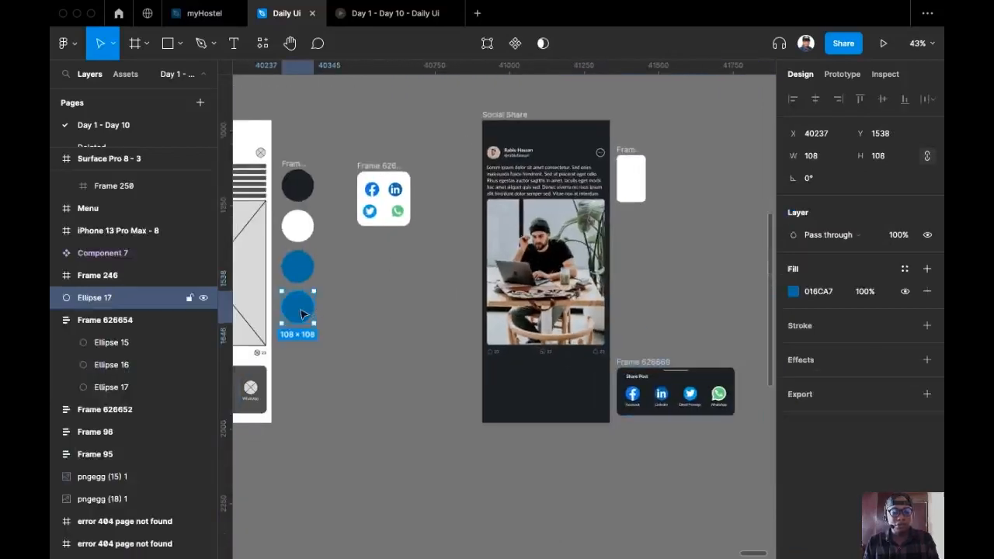
{"action": "left_click_drag", "start_coordinate": [298, 307], "coordinate": [457, 359]}
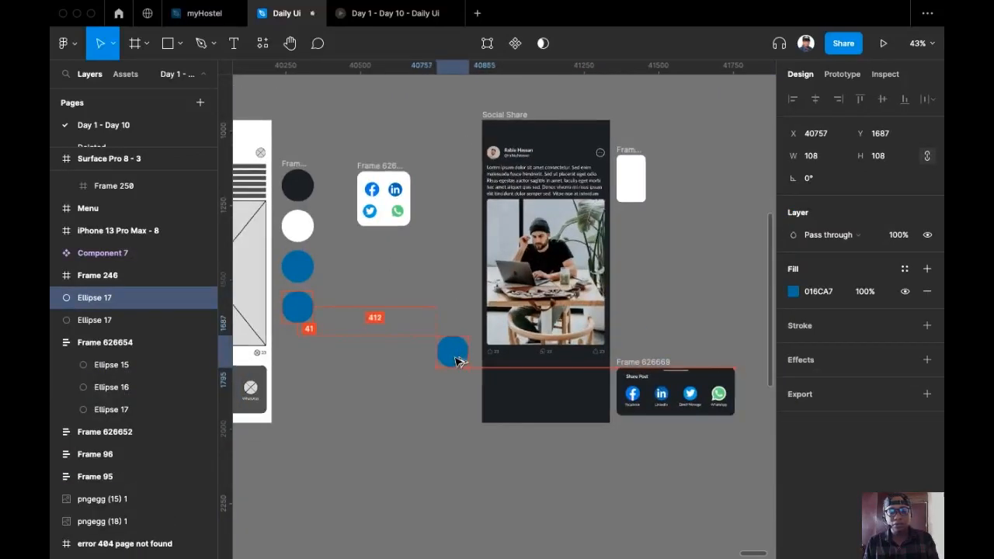
{"action": "scroll", "coordinate": [458, 353], "scroll_direction": "up", "scroll_amount": 6}
{"action": "scroll", "coordinate": [466, 333], "scroll_direction": "up", "scroll_amount": 3}
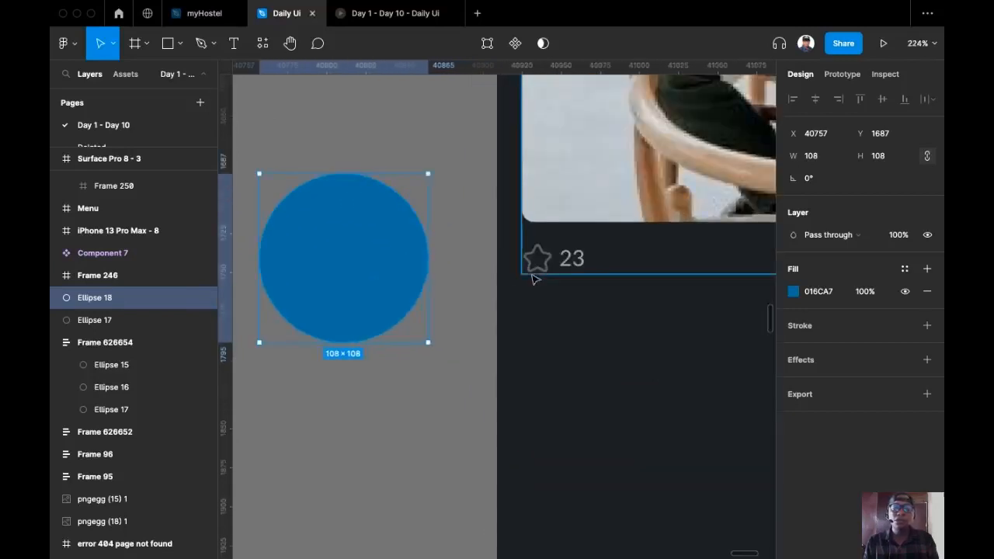
{"action": "left_click", "coordinate": [541, 265]}
{"action": "double_click", "coordinate": [538, 260]}
{"action": "double_click", "coordinate": [538, 260]}
{"action": "double_click", "coordinate": [543, 256]}
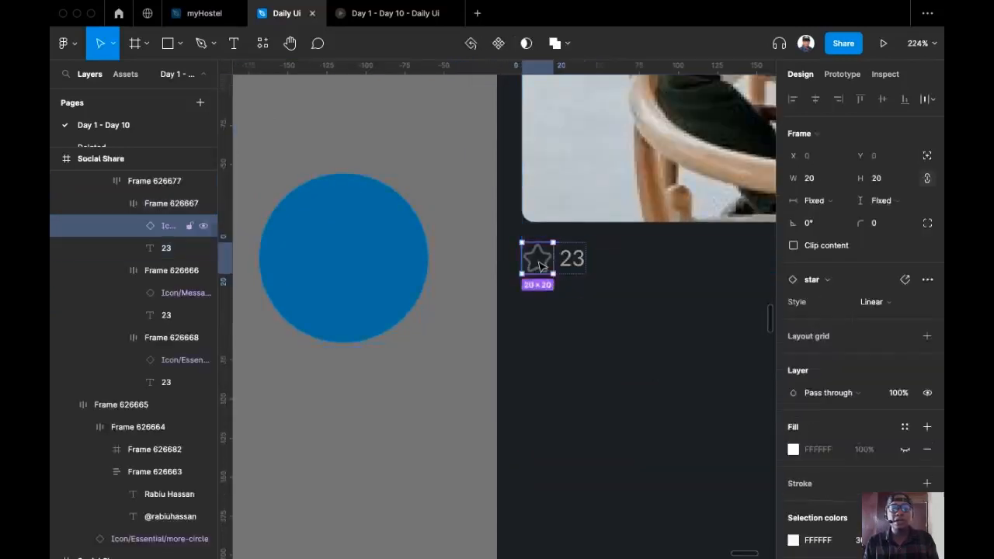
{"action": "left_click", "coordinate": [918, 307]}
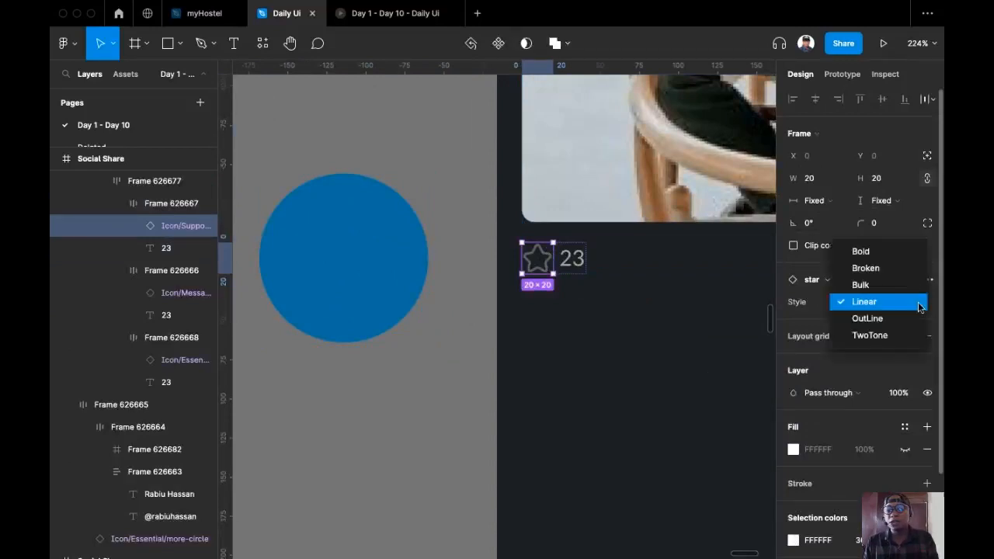
{"action": "left_click", "coordinate": [895, 253]}
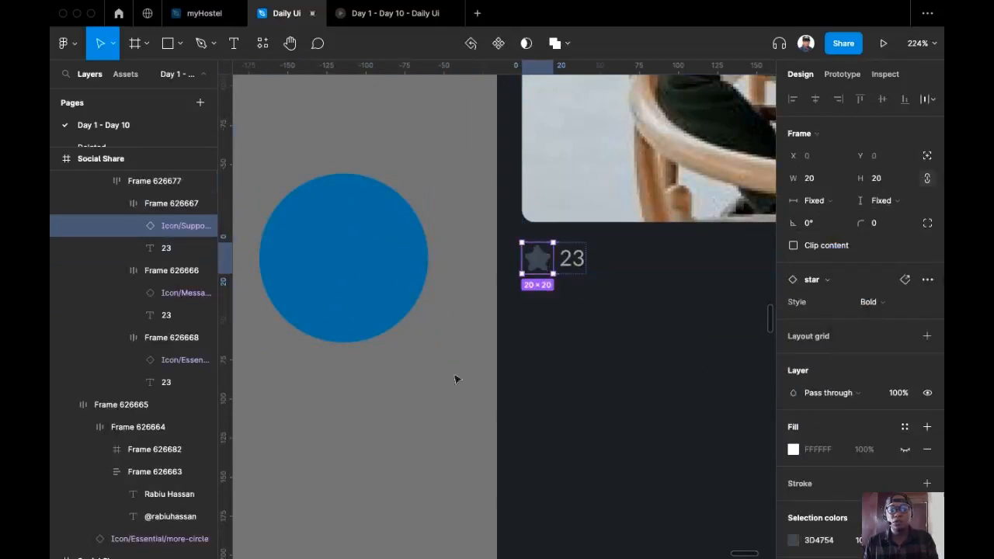
Colour the star with the circle's 016CA7 blue, then delete the spare circle
{"action": "scroll", "coordinate": [780, 454], "scroll_direction": "down", "scroll_amount": 3}
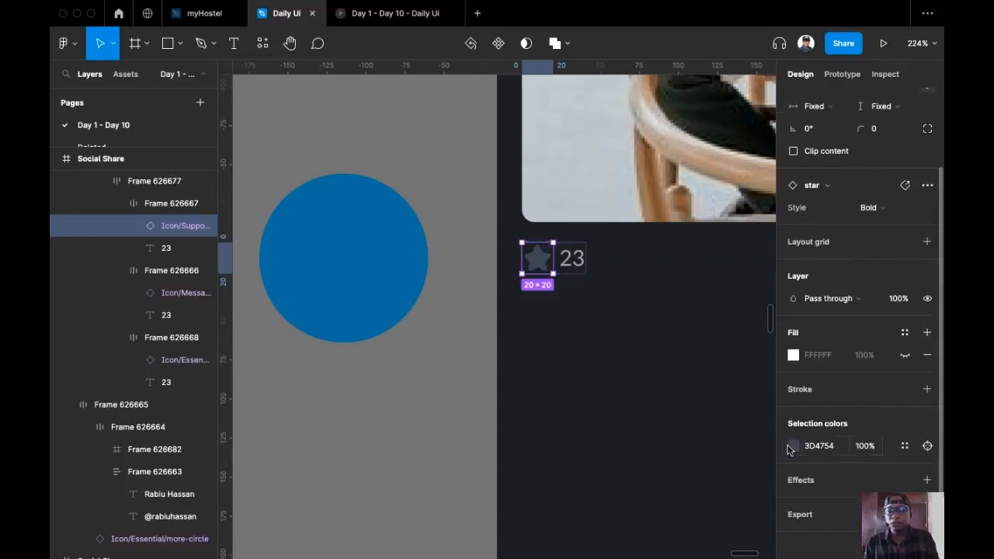
{"action": "left_click", "coordinate": [792, 446]}
{"action": "left_click", "coordinate": [628, 402]}
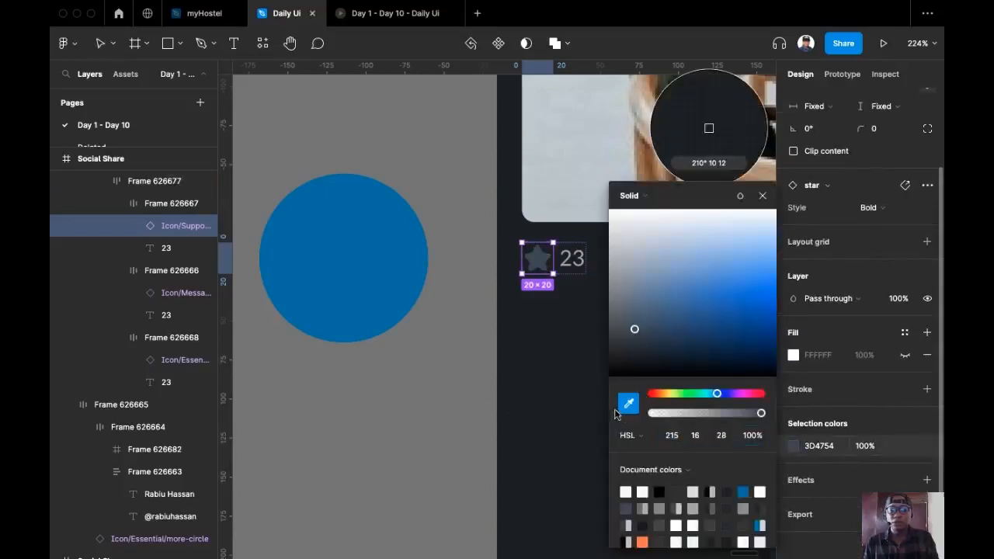
{"action": "left_click", "coordinate": [388, 271]}
{"action": "left_click", "coordinate": [428, 442]}
{"action": "scroll", "coordinate": [295, 233], "scroll_direction": "down", "scroll_amount": 1}
{"action": "left_click", "coordinate": [295, 233]}
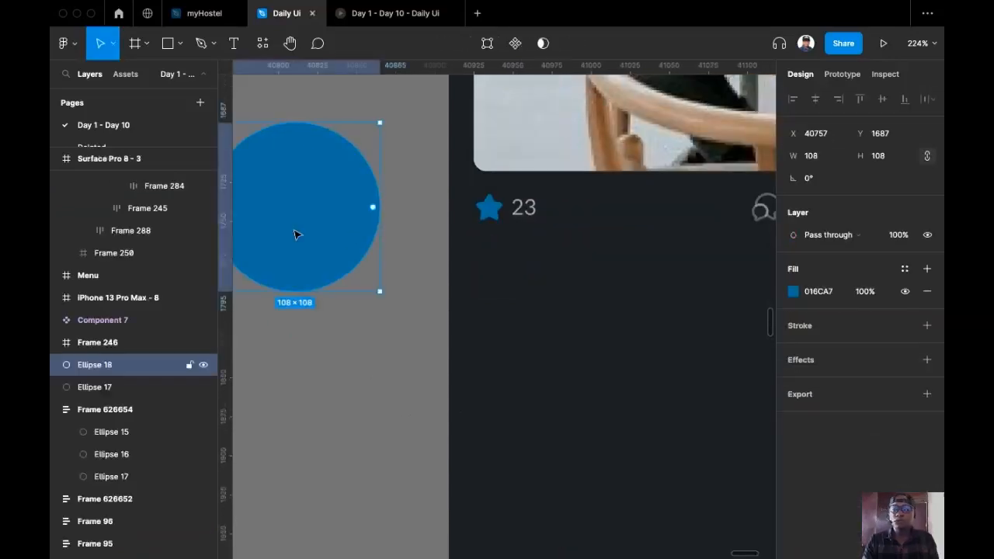
{"action": "key", "text": "BackSpace"}
Set the reaction row's spacing mode to Space between, making it a fixed 395 wide
{"action": "scroll", "coordinate": [335, 253], "scroll_direction": "down", "scroll_amount": 5}
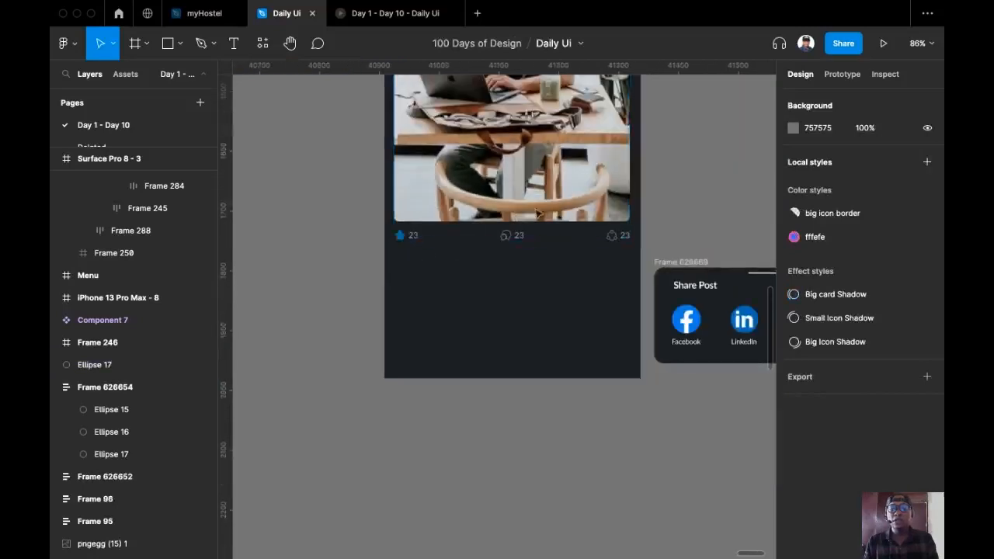
{"action": "scroll", "coordinate": [619, 313], "scroll_direction": "down", "scroll_amount": 4}
{"action": "left_click_drag", "start_coordinate": [654, 285], "coordinate": [596, 247]}
{"action": "scroll", "coordinate": [589, 359], "scroll_direction": "up", "scroll_amount": 2}
{"action": "scroll", "coordinate": [628, 324], "scroll_direction": "up", "scroll_amount": 2}
{"action": "scroll", "coordinate": [634, 261], "scroll_direction": "down", "scroll_amount": 2}
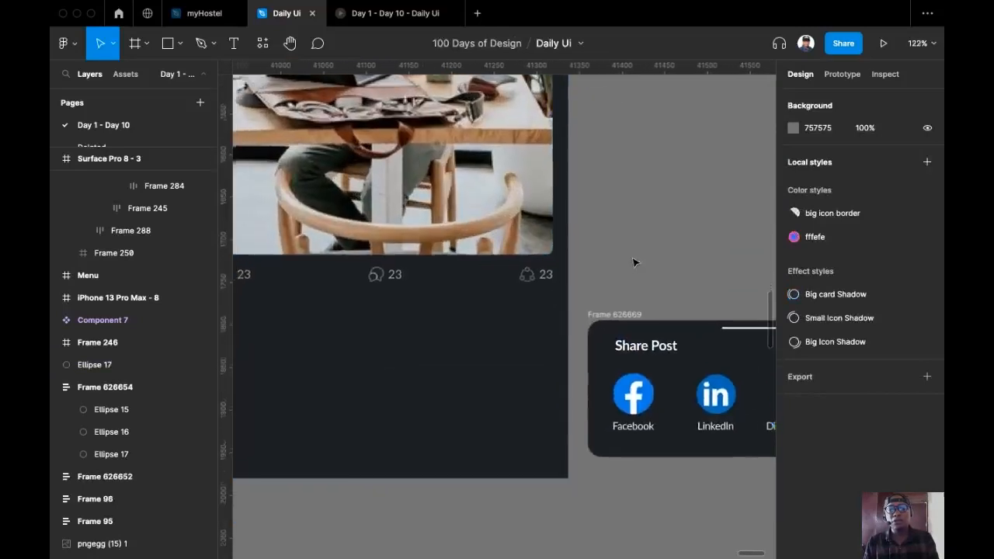
{"action": "scroll", "coordinate": [612, 270], "scroll_direction": "down", "scroll_amount": 2}
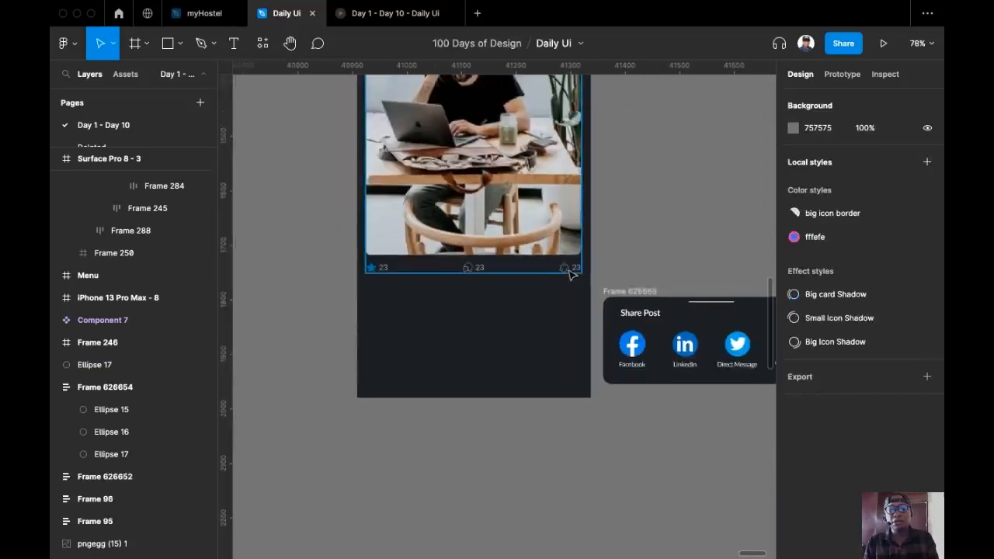
{"action": "scroll", "coordinate": [569, 274], "scroll_direction": "up", "scroll_amount": 3}
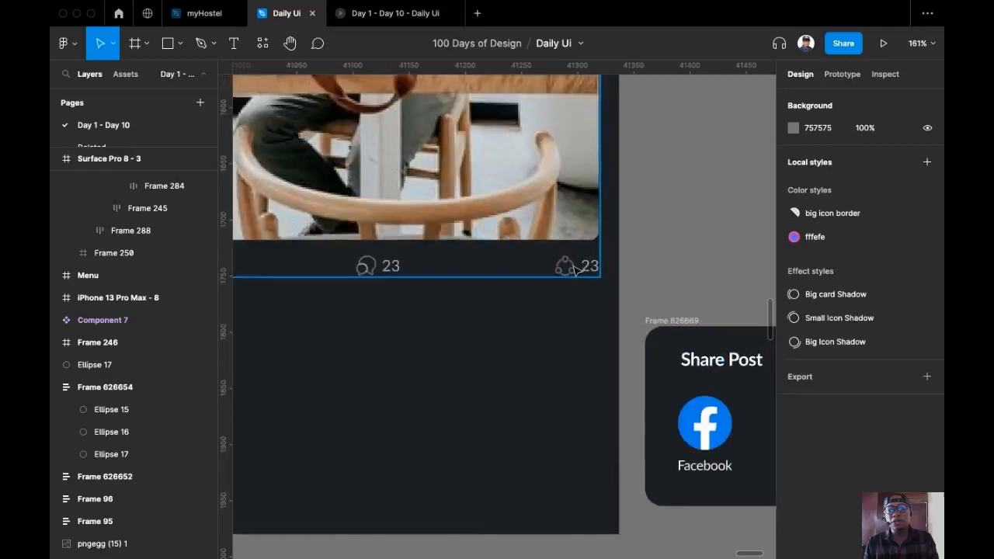
{"action": "scroll", "coordinate": [574, 268], "scroll_direction": "down", "scroll_amount": 4}
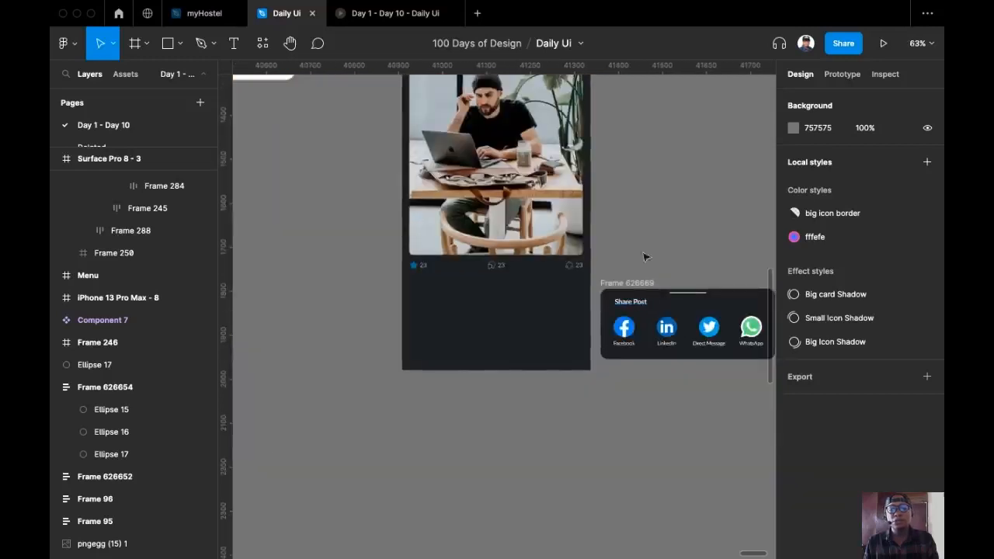
{"action": "scroll", "coordinate": [413, 290], "scroll_direction": "up", "scroll_amount": 3}
{"action": "scroll", "coordinate": [488, 286], "scroll_direction": "right", "scroll_amount": 1}
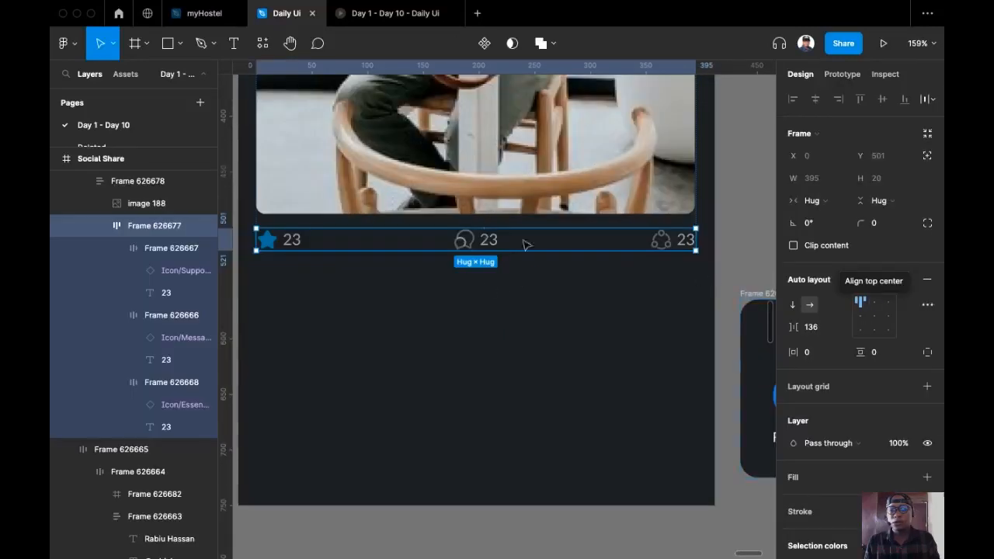
{"action": "left_click", "coordinate": [927, 304]}
{"action": "left_click", "coordinate": [760, 428]}
{"action": "left_click", "coordinate": [745, 442]}
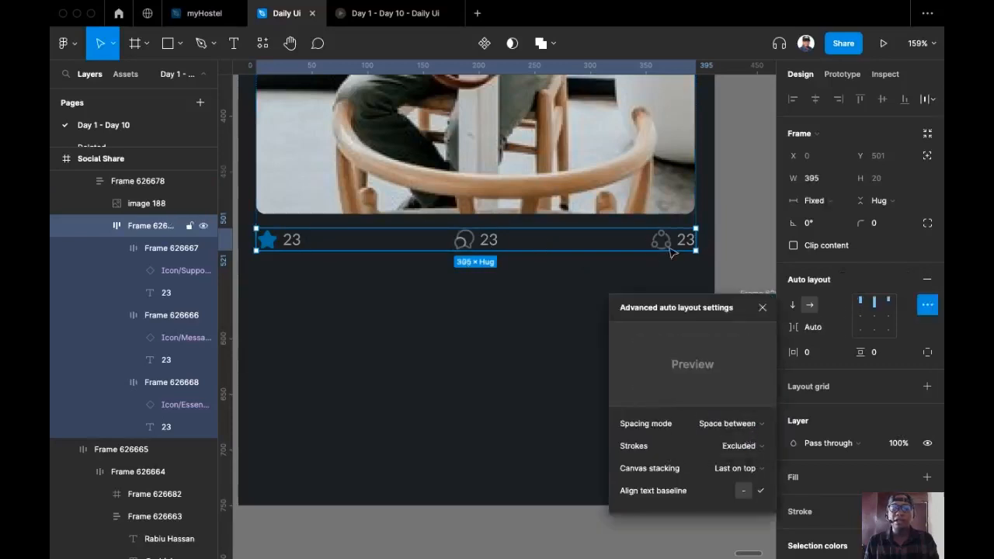
{"action": "scroll", "coordinate": [379, 273], "scroll_direction": "left", "scroll_amount": 2}
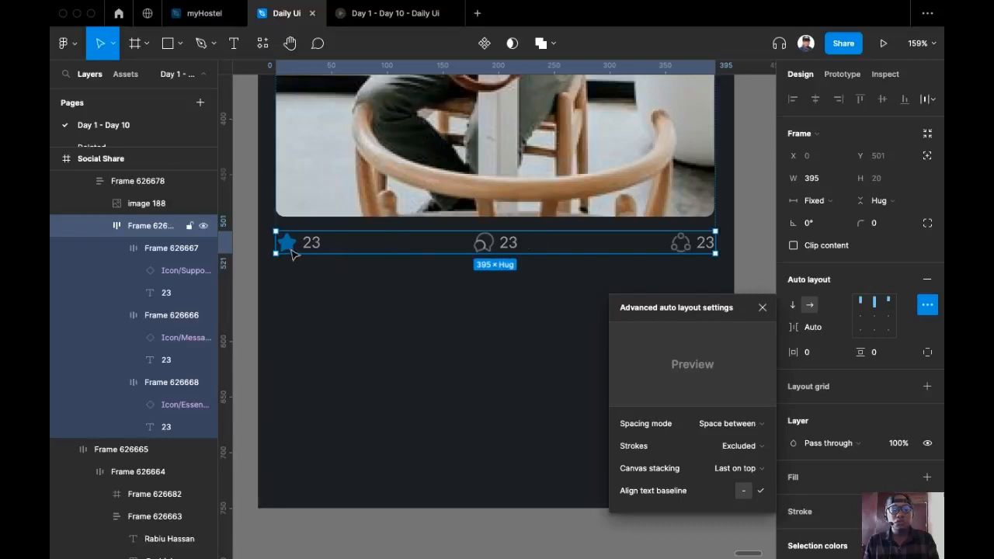
{"action": "scroll", "coordinate": [291, 254], "scroll_direction": "up", "scroll_amount": 3}
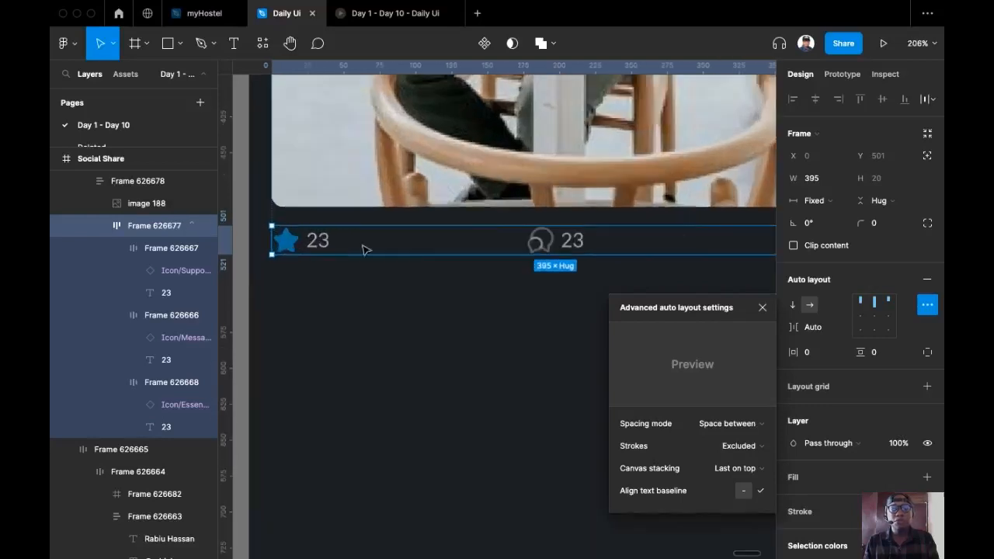
Change the reaction counts to 60 for the star, 13 for messages and 50 for shares
{"action": "left_click", "coordinate": [321, 245], "text": "super"}
{"action": "type", "text": "60"}
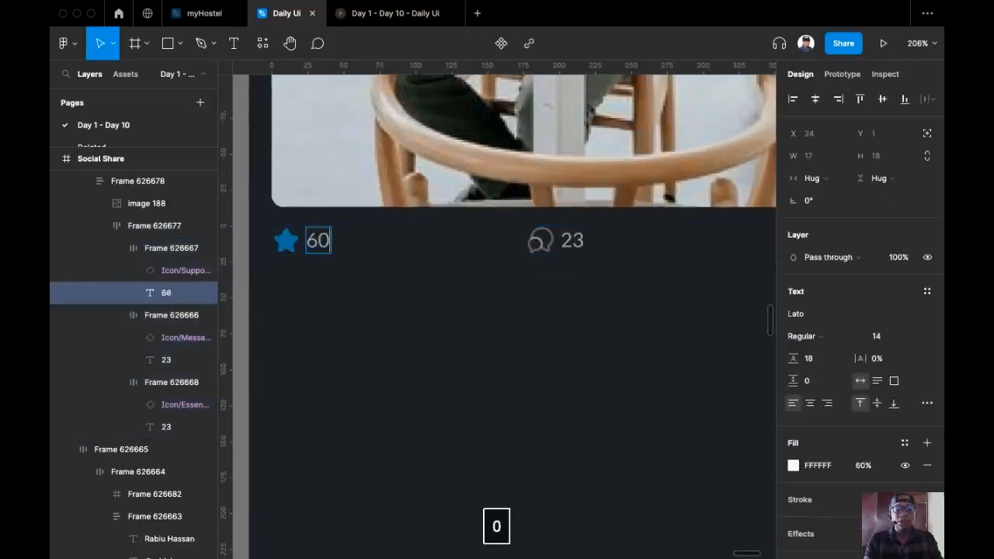
{"action": "left_click", "coordinate": [572, 233], "text": "super"}
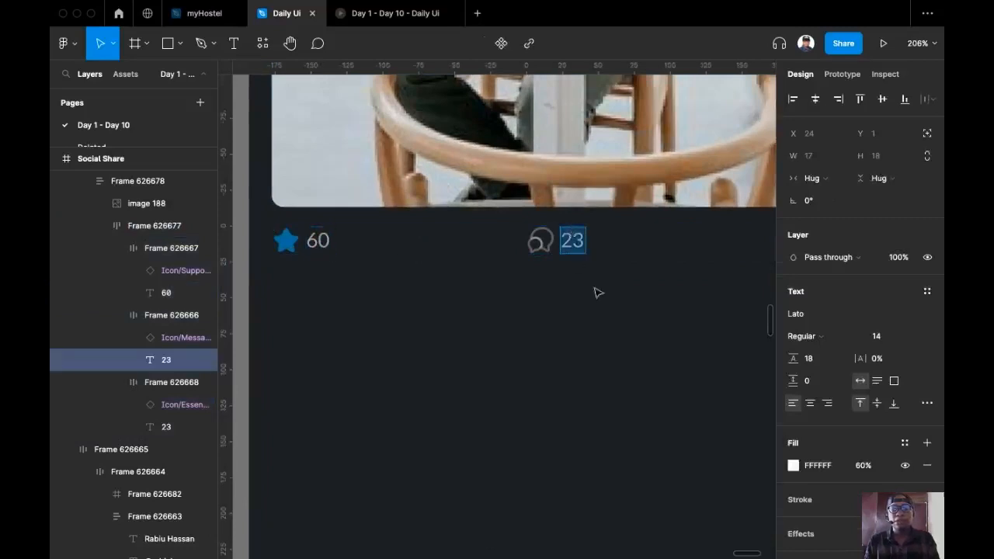
{"action": "scroll", "coordinate": [543, 300], "scroll_direction": "right", "scroll_amount": 3}
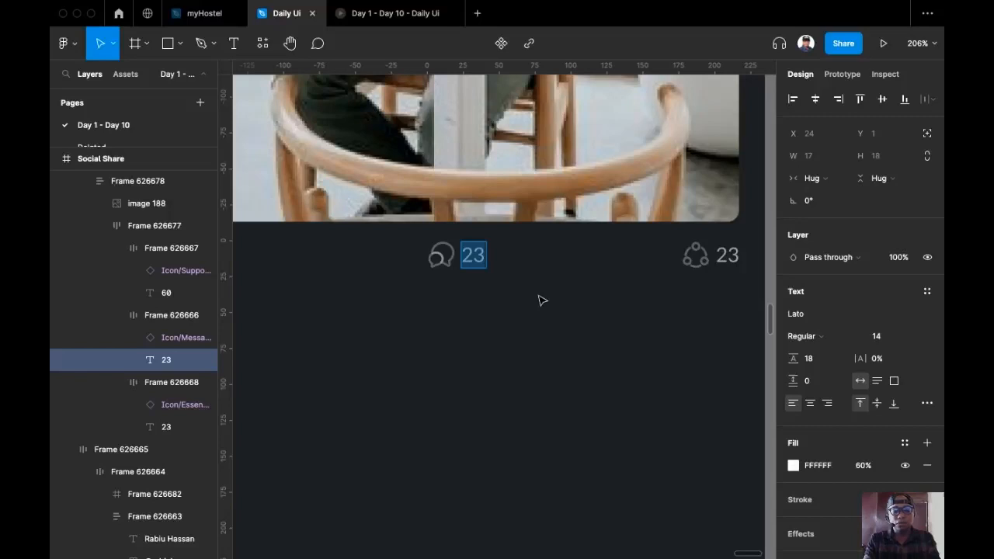
{"action": "type", "text": "13"}
{"action": "scroll", "coordinate": [625, 309], "scroll_direction": "right", "scroll_amount": 3}
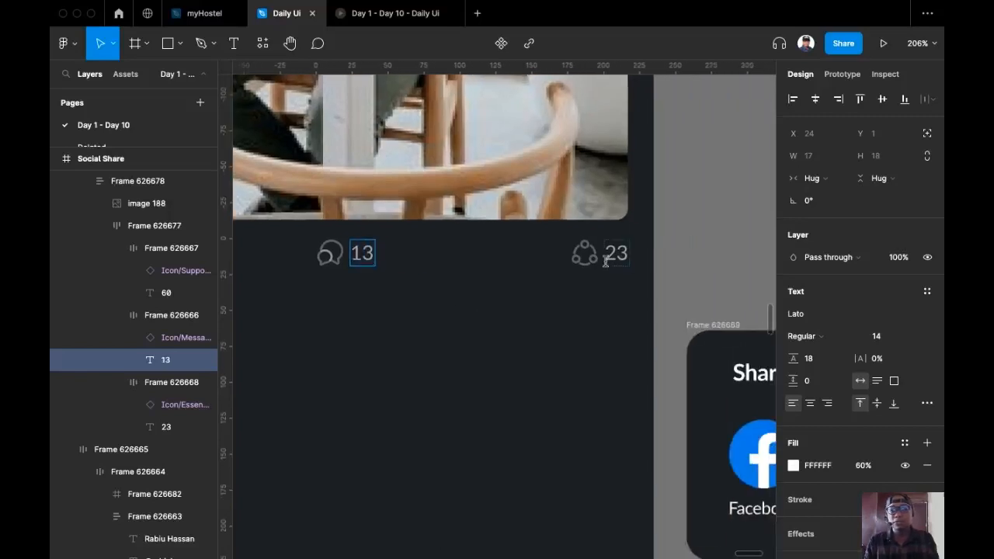
{"action": "left_click", "coordinate": [612, 255]}
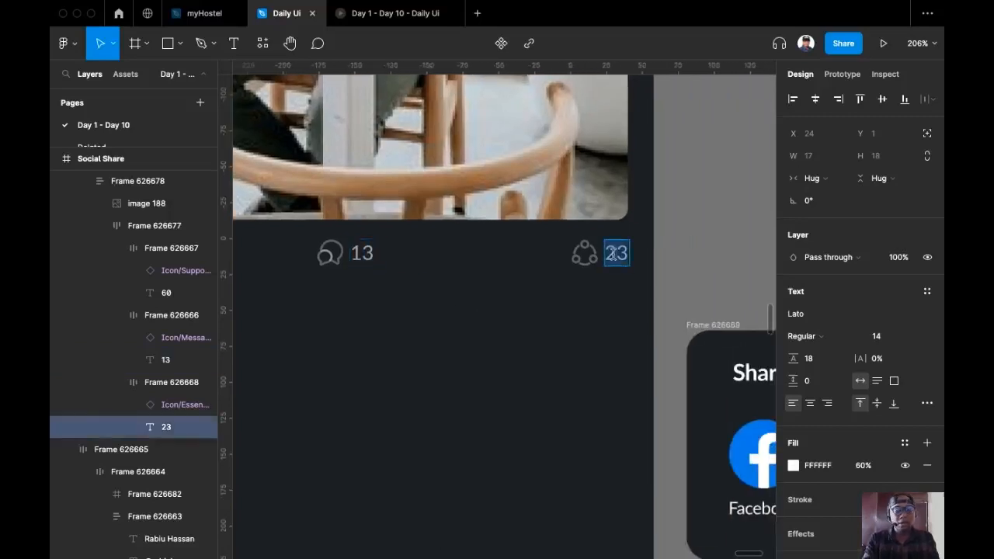
{"action": "type", "text": "50"}
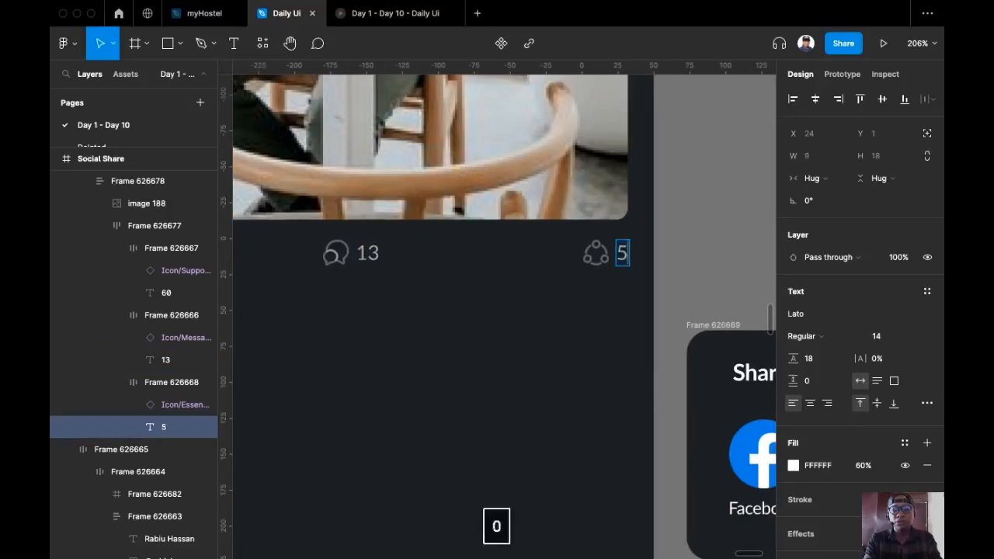
{"action": "left_click", "coordinate": [696, 236]}
{"action": "scroll", "coordinate": [696, 236], "scroll_direction": "down", "scroll_amount": 5}
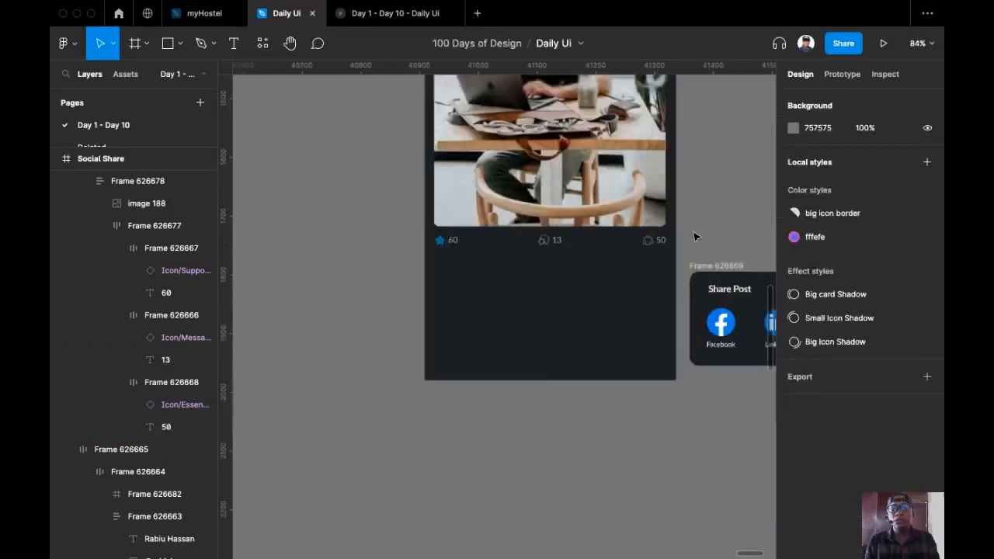
Set the author's name fill to 70% opacity
{"action": "scroll", "coordinate": [588, 310], "scroll_direction": "up", "scroll_amount": 3}
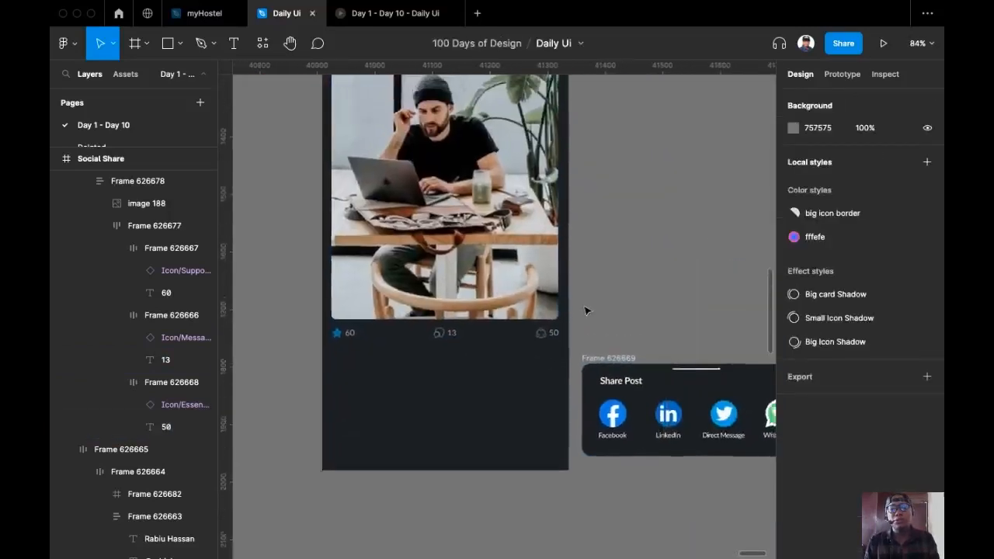
{"action": "scroll", "coordinate": [539, 315], "scroll_direction": "down", "scroll_amount": 4}
{"action": "scroll", "coordinate": [550, 308], "scroll_direction": "up", "scroll_amount": 4}
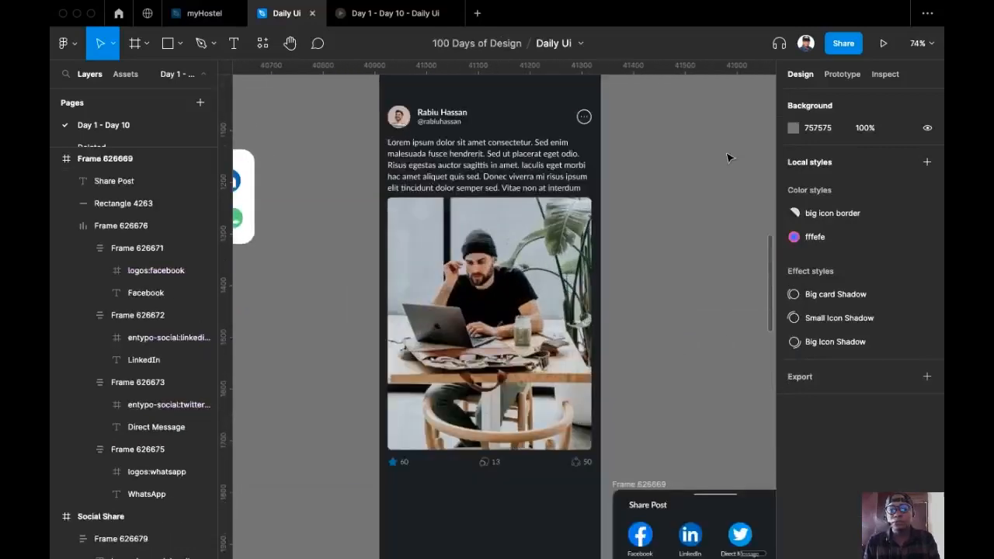
{"action": "scroll", "coordinate": [466, 233], "scroll_direction": "up", "scroll_amount": 4}
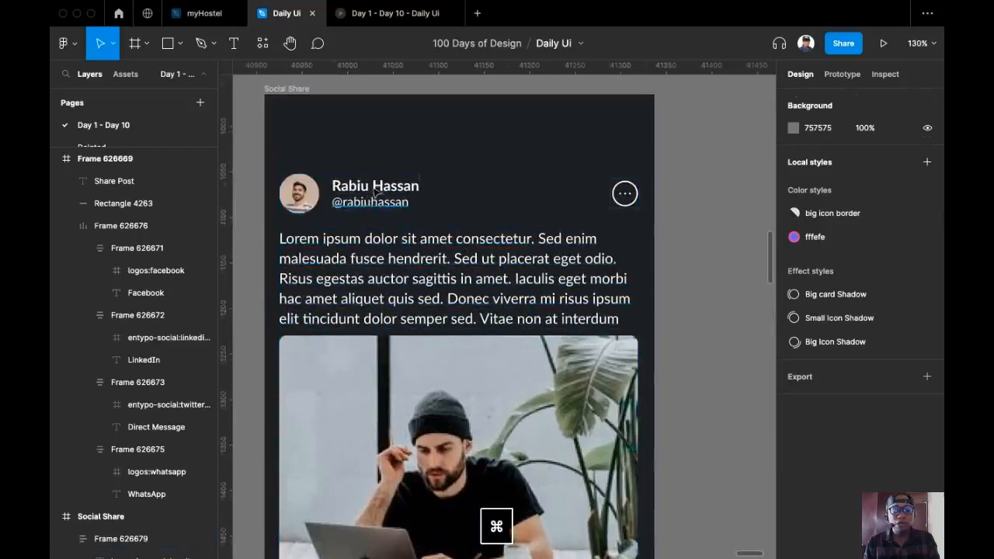
{"action": "left_click", "coordinate": [370, 203], "text": "super"}
{"action": "left_click", "coordinate": [375, 188], "text": "shift+super"}
{"action": "left_click", "coordinate": [169, 342]}
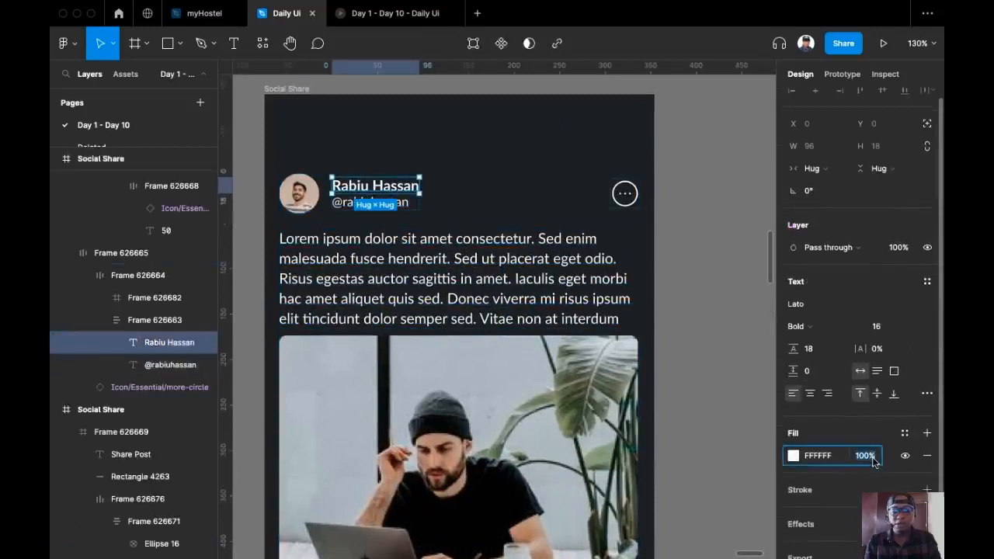
{"action": "type", "text": "70"}
{"action": "key", "text": "Return"}
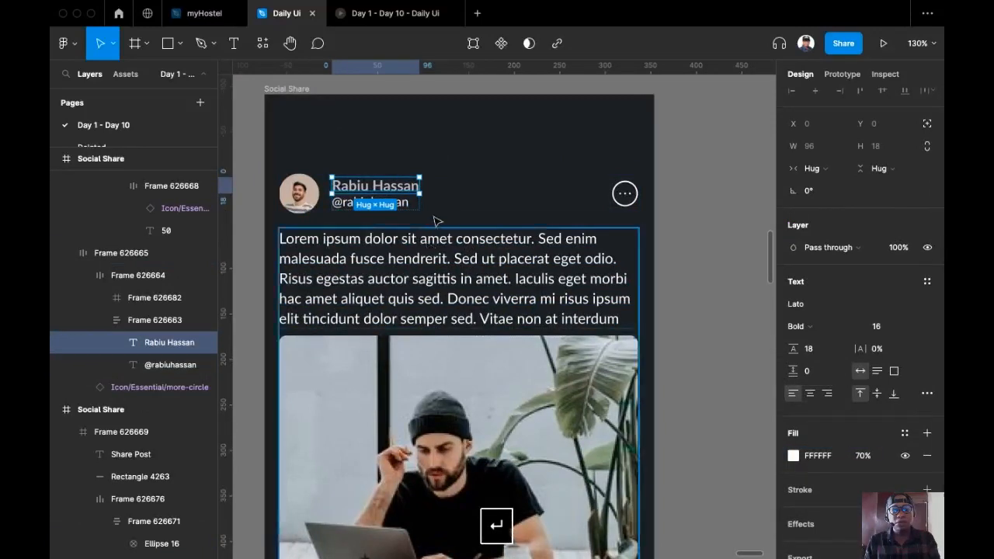
Set the author's handle fill to 40% opacity
{"action": "left_click", "coordinate": [402, 205]}
{"action": "left_click", "coordinate": [401, 204], "text": "super"}
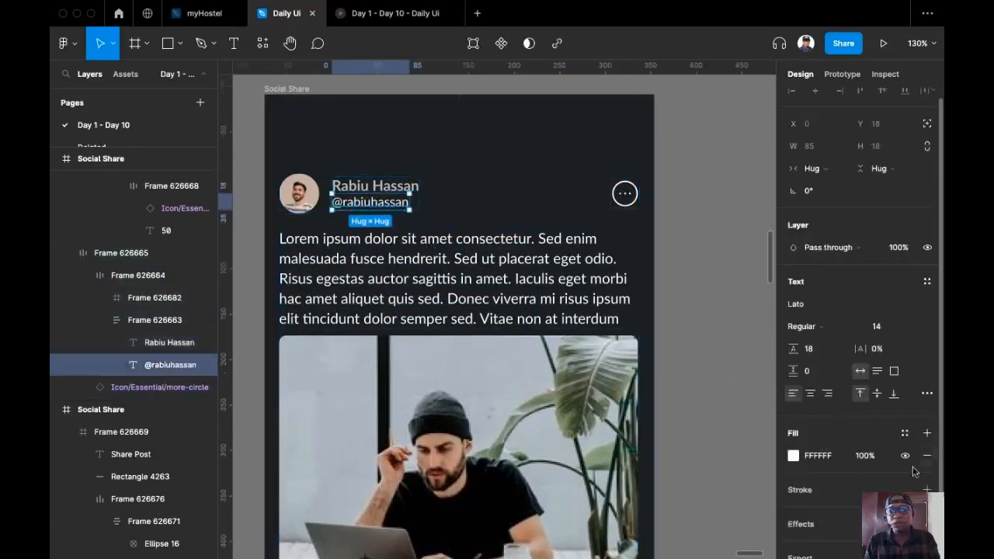
{"action": "left_click", "coordinate": [866, 456]}
{"action": "type", "text": "40"}
{"action": "key", "text": "Return"}
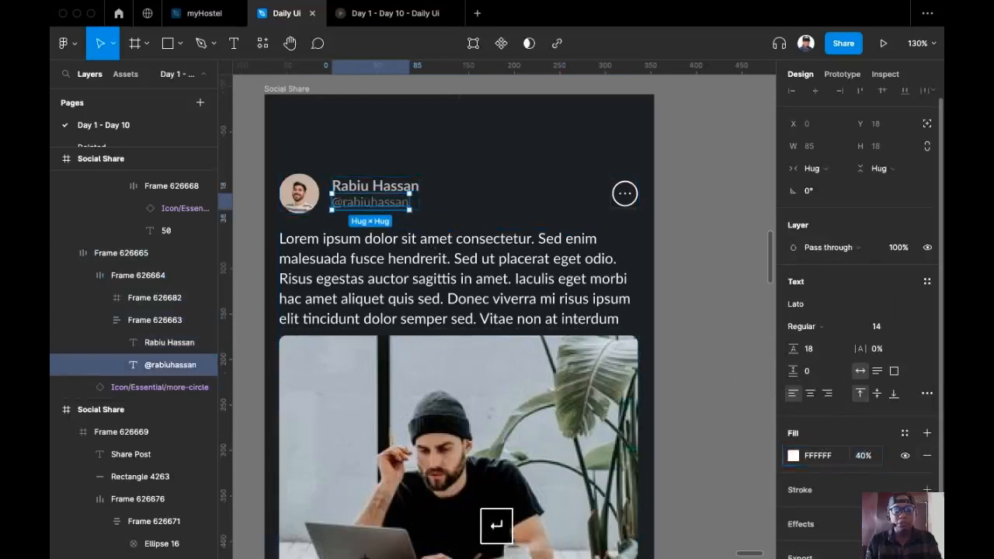
Set the more-options icon's colour to 30% opacity
{"action": "left_click", "coordinate": [621, 196], "text": "super"}
{"action": "scroll", "coordinate": [861, 310], "scroll_direction": "down", "scroll_amount": 2}
{"action": "left_click", "coordinate": [867, 439]}
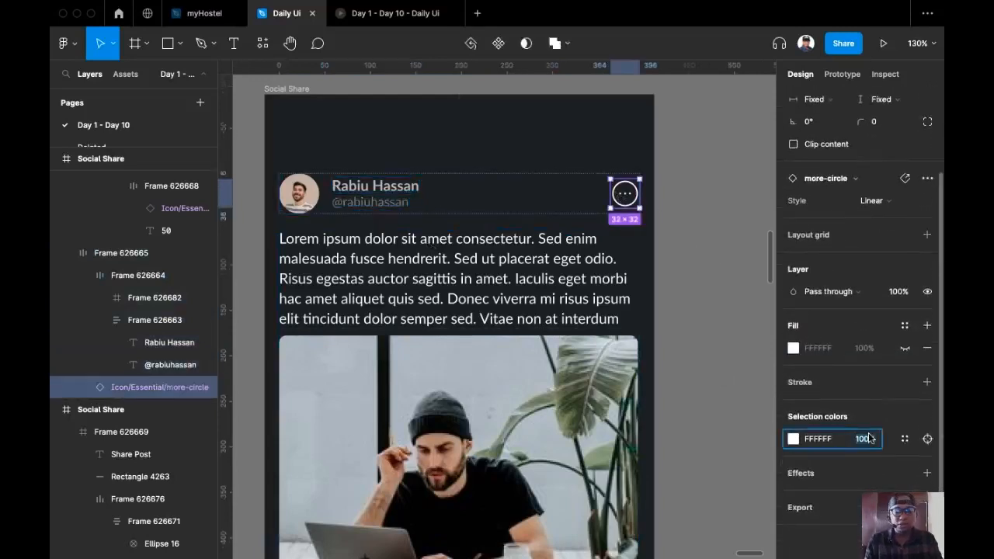
{"action": "type", "text": "30"}
{"action": "key", "text": "Return"}
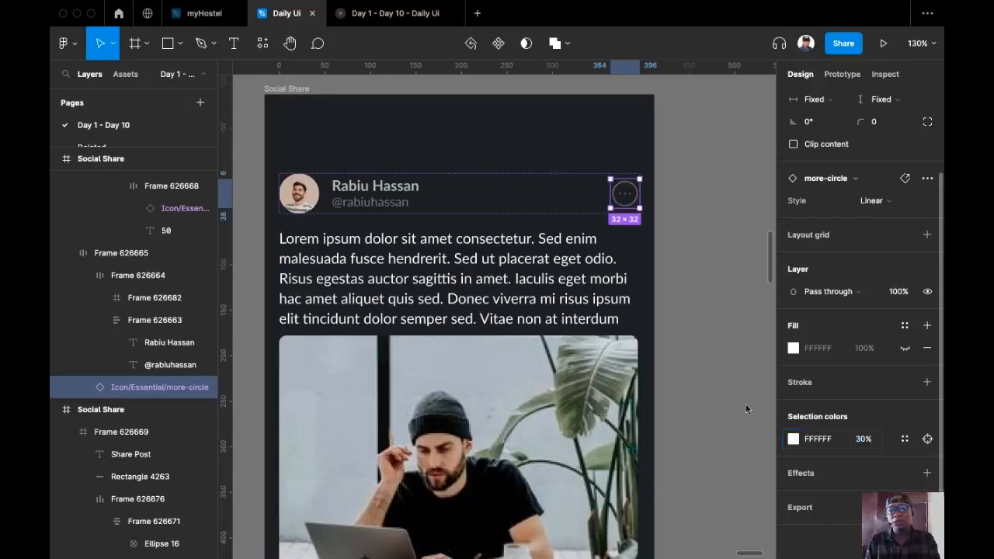
{"action": "left_click", "coordinate": [675, 283]}
Set the Lorem ipsum body text's fill opacity to 70%
{"action": "left_click_drag", "start_coordinate": [617, 249], "coordinate": [537, 178]}
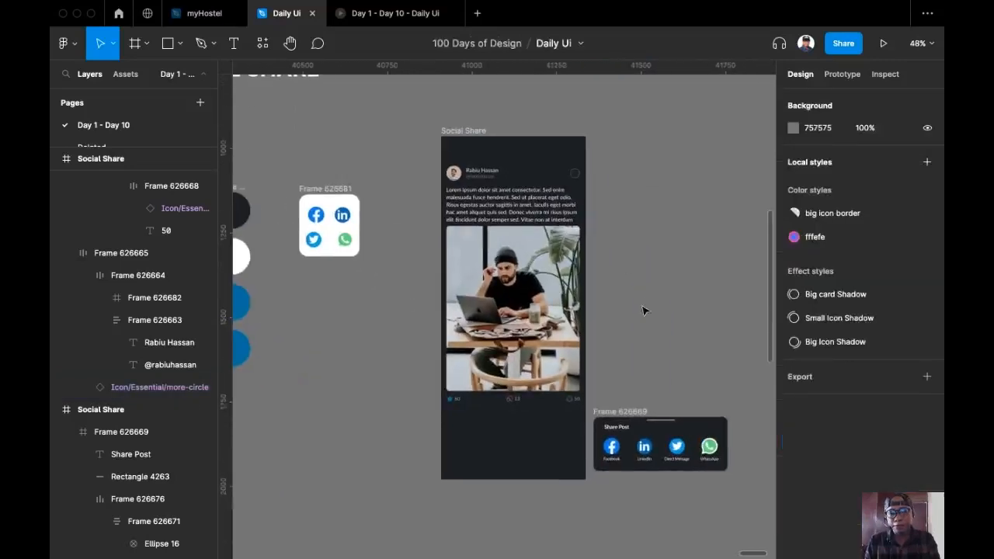
{"action": "scroll", "coordinate": [641, 320], "scroll_direction": "up", "scroll_amount": 5}
{"action": "scroll", "coordinate": [639, 320], "scroll_direction": "down", "scroll_amount": 5}
{"action": "left_click_drag", "start_coordinate": [641, 319], "coordinate": [609, 316]}
{"action": "scroll", "coordinate": [609, 315], "scroll_direction": "up", "scroll_amount": 3}
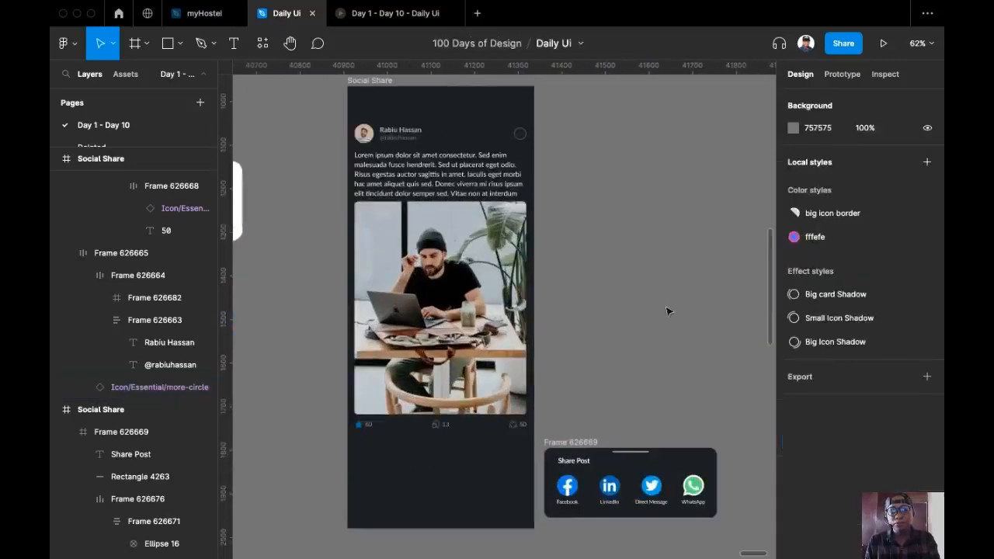
{"action": "left_click", "coordinate": [439, 172]}
{"action": "scroll", "coordinate": [837, 435], "scroll_direction": "down", "scroll_amount": 2}
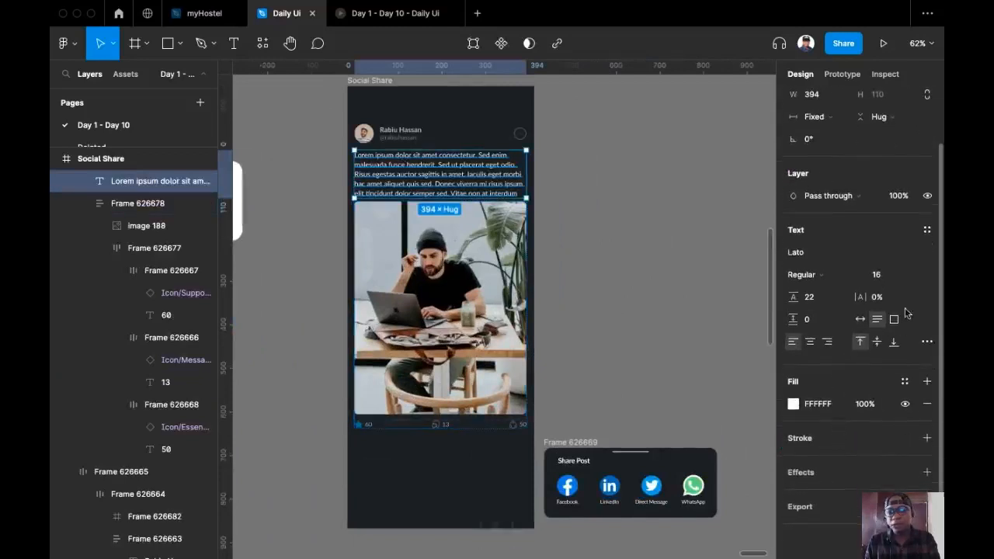
{"action": "left_click", "coordinate": [867, 411]}
{"action": "type", "text": "70"}
{"action": "key", "text": "Return"}
{"action": "left_click", "coordinate": [638, 259]}
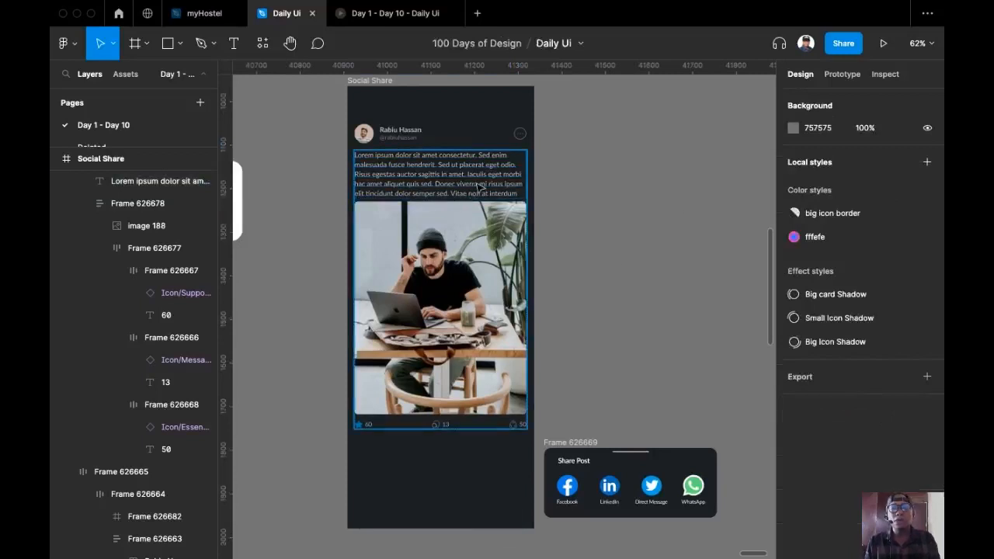
Select the row of reaction counts under the laptop photo
{"action": "scroll", "coordinate": [623, 364], "scroll_direction": "up", "scroll_amount": 3}
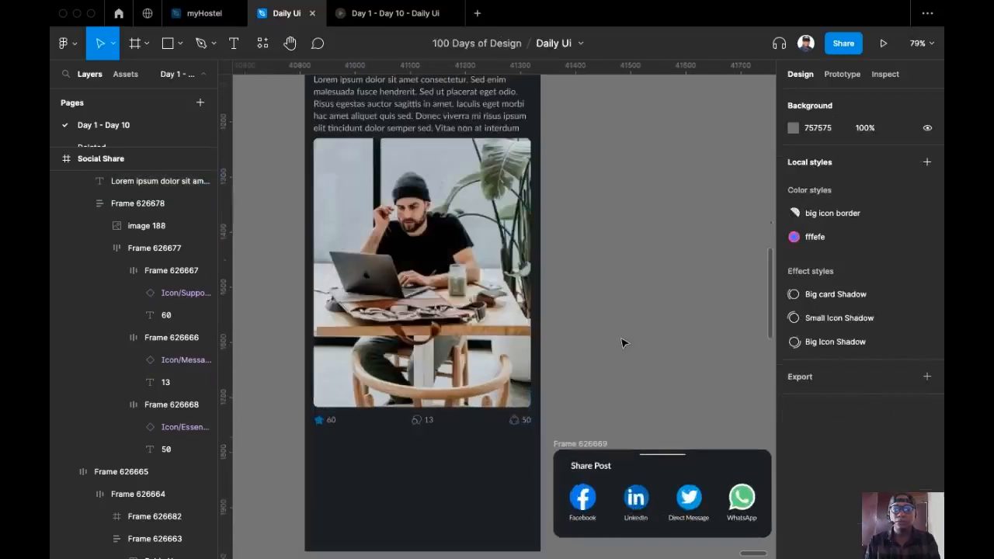
{"action": "scroll", "coordinate": [577, 311], "scroll_direction": "up", "scroll_amount": 4}
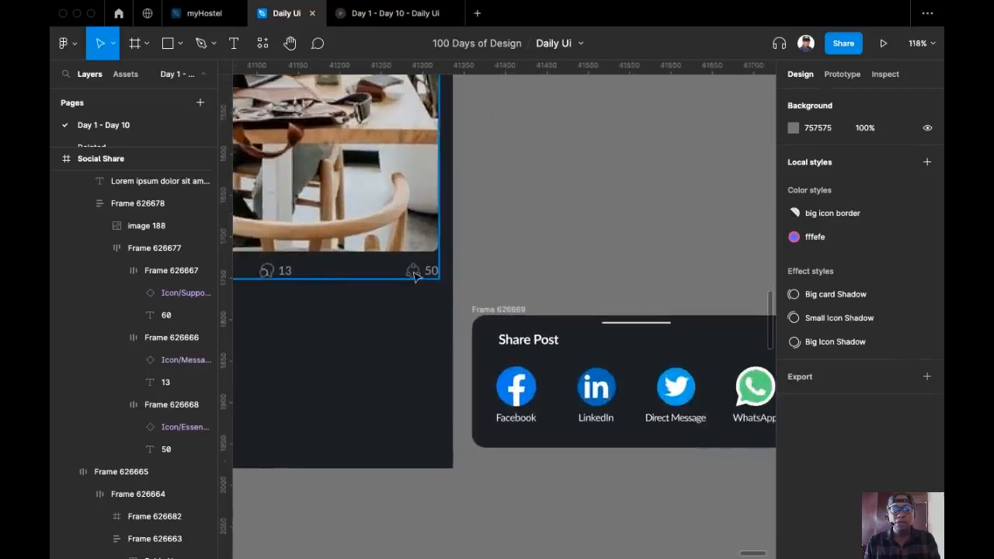
{"action": "double_click", "coordinate": [414, 275]}
Link the share icon with count 50 to the Share Post frame in prototype mode
{"action": "left_click", "coordinate": [414, 276]}
{"action": "key", "text": "alt+9"}
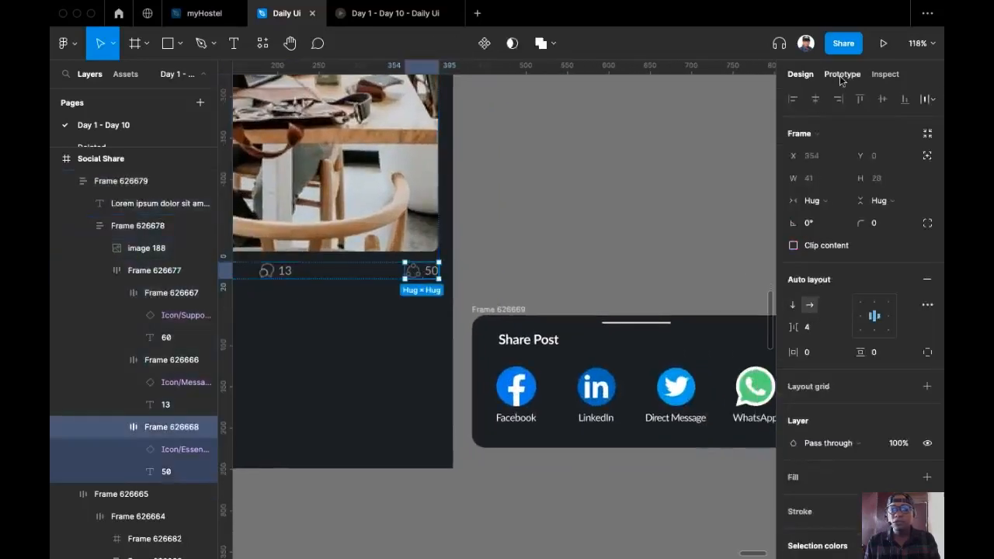
{"action": "left_click_drag", "start_coordinate": [435, 275], "coordinate": [549, 347]}
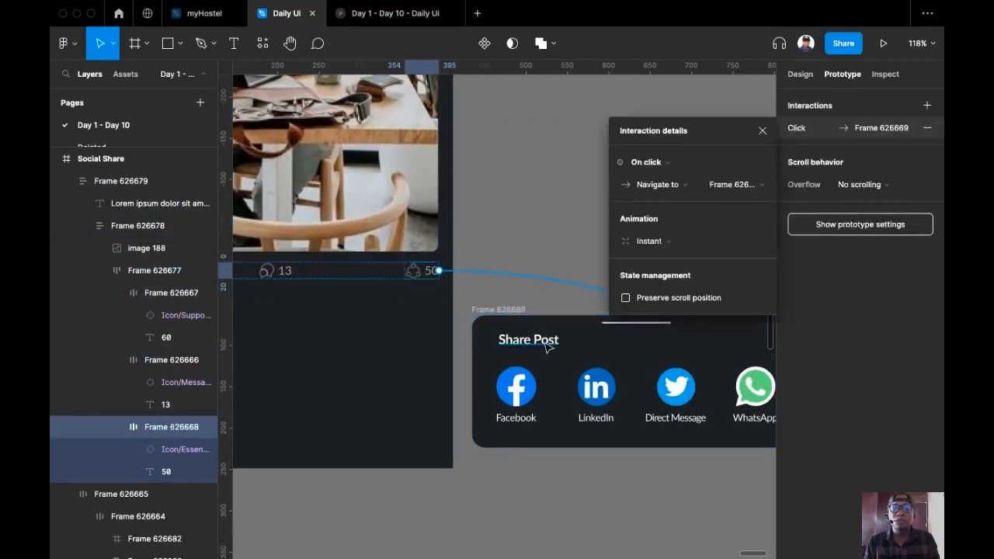
Make the tap open Share Post as an overlay with a 40% black backdrop
{"action": "left_click", "coordinate": [674, 185]}
{"action": "left_click", "coordinate": [675, 230]}
{"action": "left_click", "coordinate": [681, 185]}
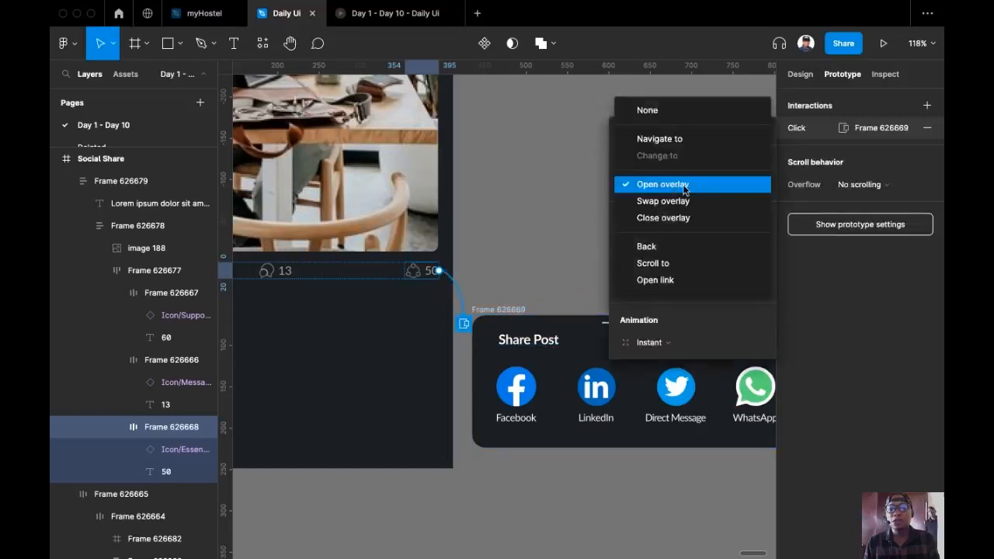
{"action": "left_click", "coordinate": [684, 186]}
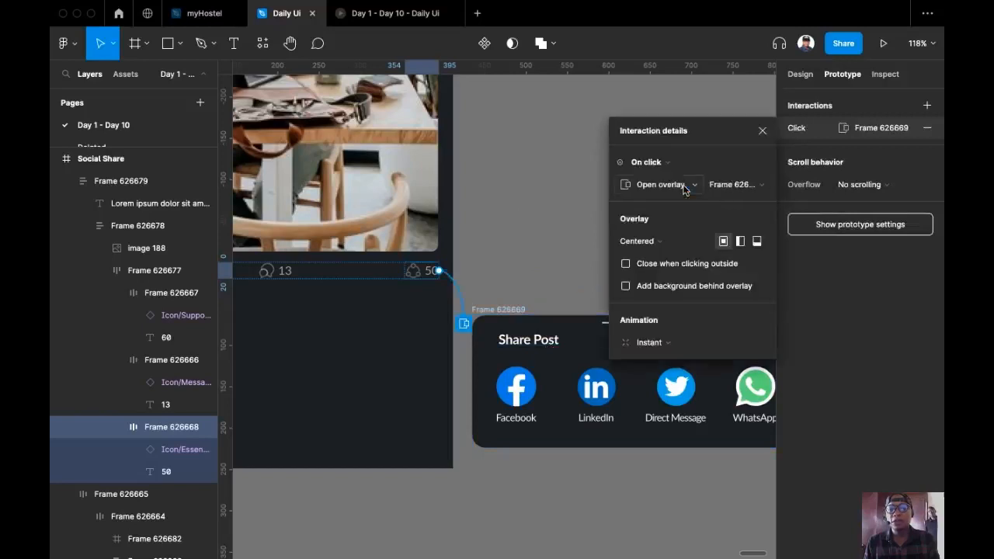
{"action": "left_click", "coordinate": [626, 287]}
{"action": "left_click", "coordinate": [696, 312]}
{"action": "type", "text": "40"}
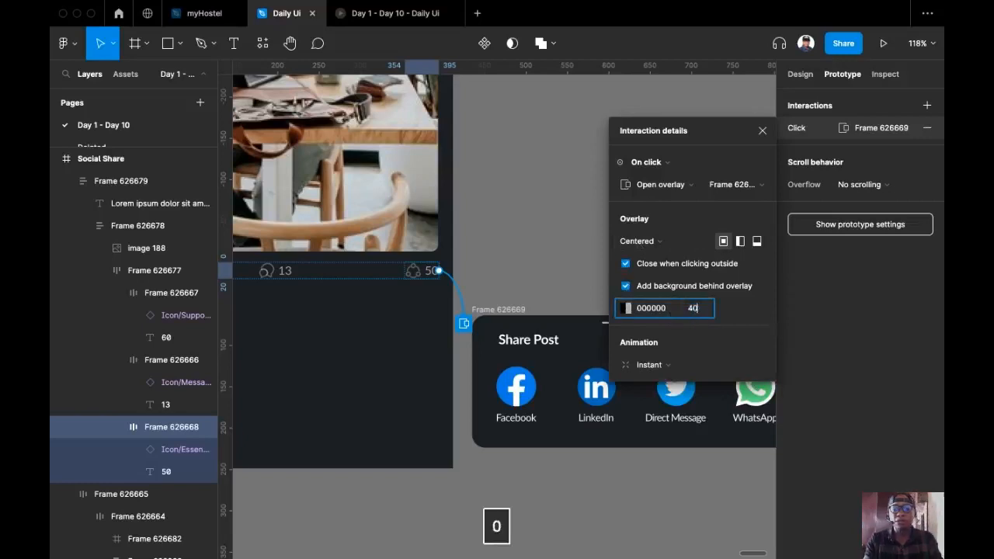
{"action": "key", "text": "Return"}
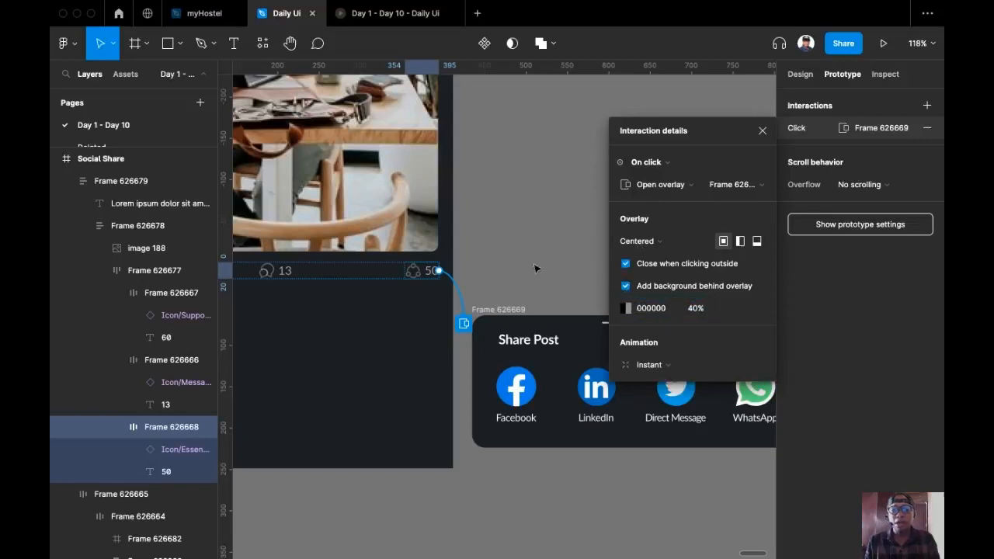
Close and reopen the share icon's interaction settings to check them
{"action": "scroll", "coordinate": [476, 225], "scroll_direction": "down", "scroll_amount": 3}
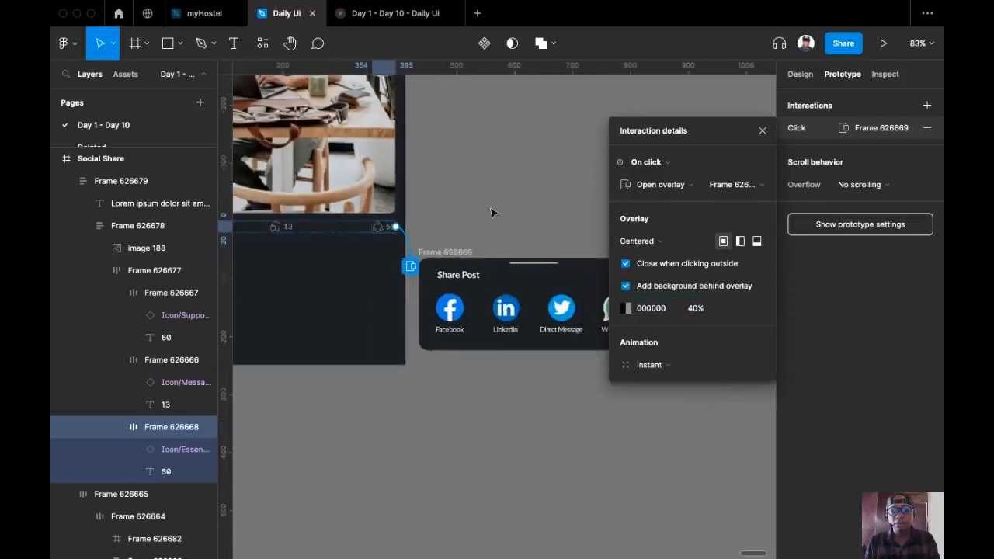
{"action": "left_click", "coordinate": [490, 212]}
{"action": "scroll", "coordinate": [517, 207], "scroll_direction": "left", "scroll_amount": 3}
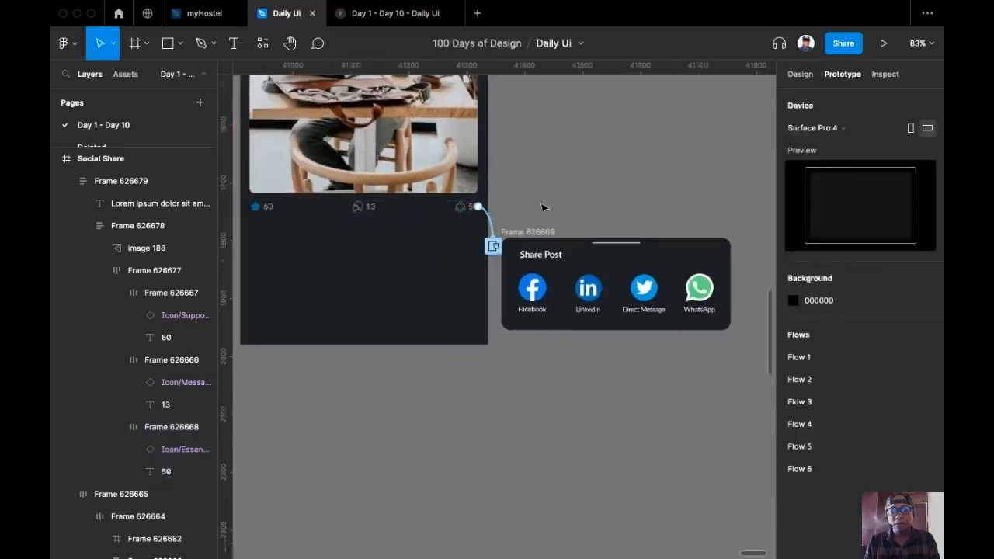
{"action": "left_click", "coordinate": [491, 229]}
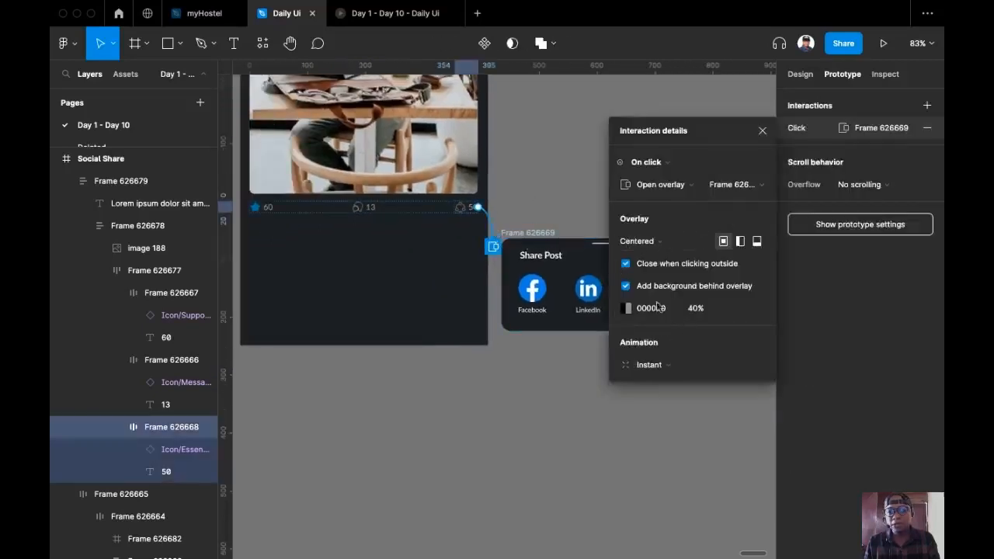
Anchor the overlay bottom center with a 300 ms ease-out Move in sliding up
{"action": "left_click", "coordinate": [701, 243]}
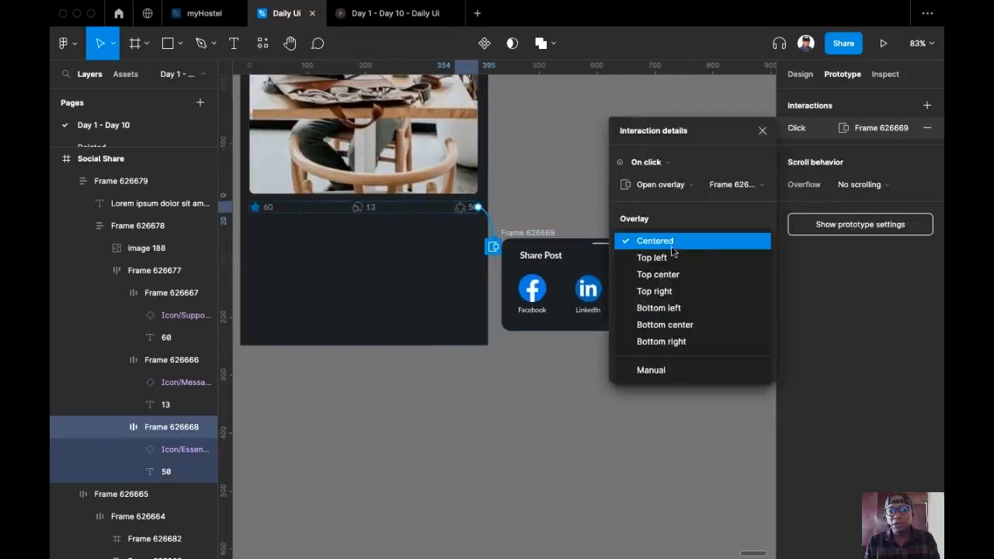
{"action": "left_click", "coordinate": [684, 330]}
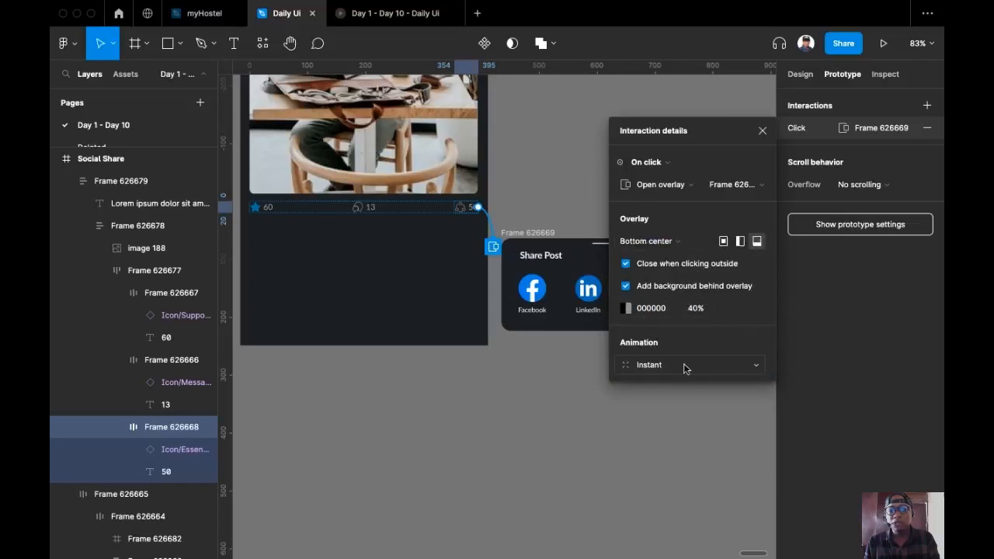
{"action": "left_click", "coordinate": [684, 369]}
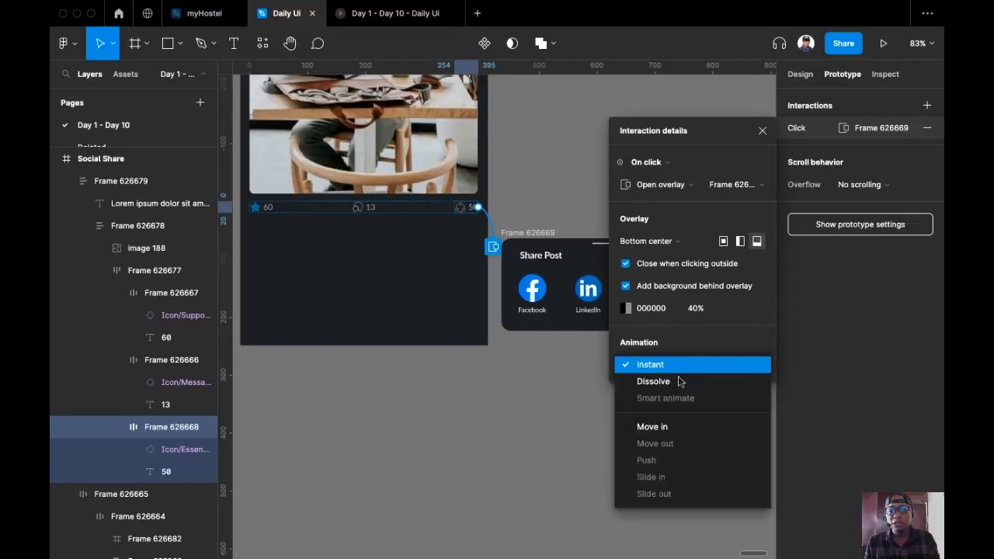
{"action": "left_click", "coordinate": [658, 427]}
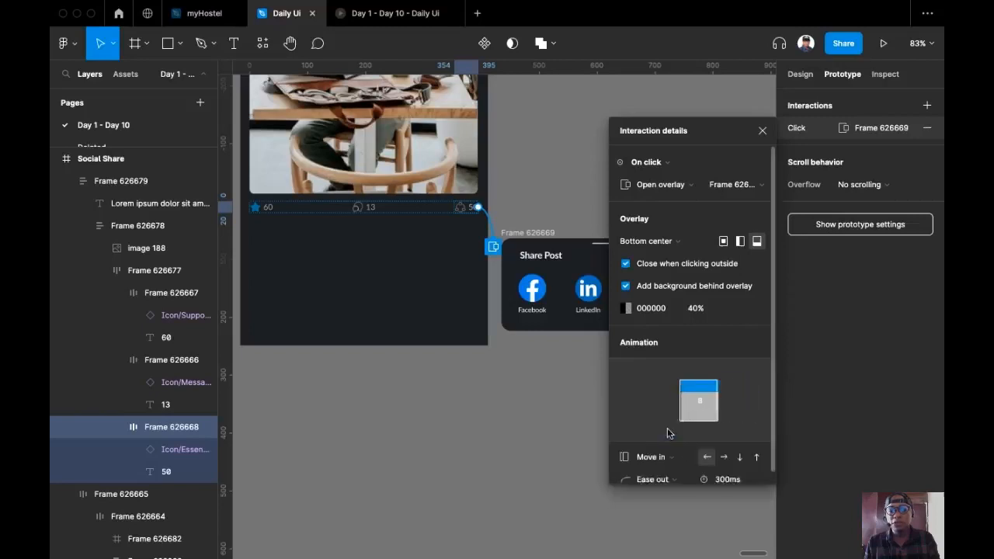
{"action": "left_click", "coordinate": [756, 459]}
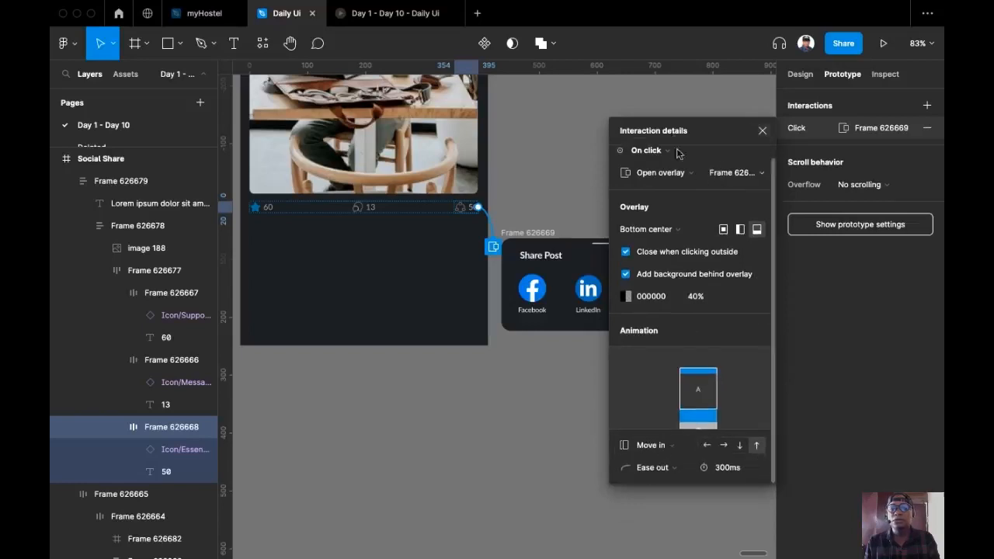
{"action": "left_click", "coordinate": [584, 133]}
{"action": "scroll", "coordinate": [632, 251], "scroll_direction": "down", "scroll_amount": 5, "text": "ctrl"}
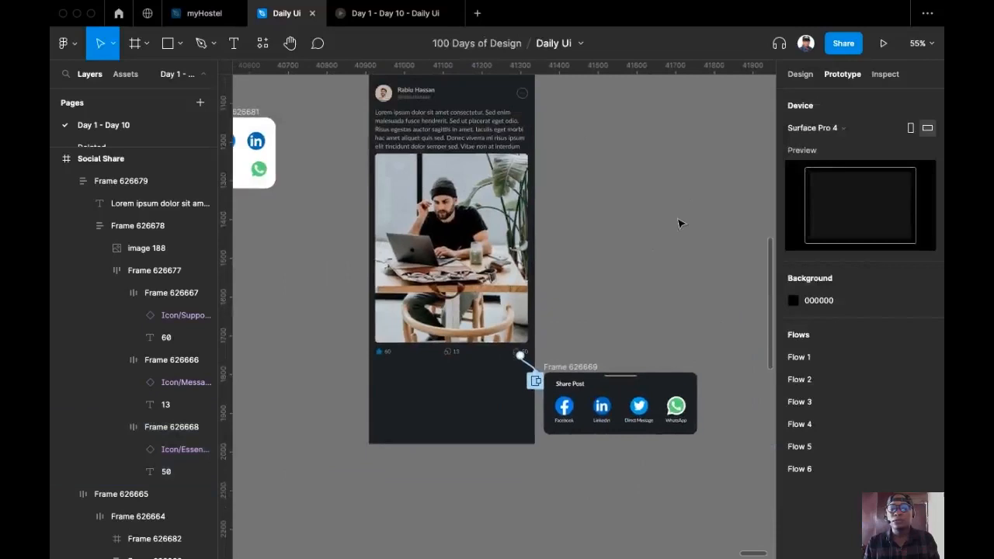
Change the preview device from Surface Pro 4 to iPhone 13 Pro Max
{"action": "scroll", "coordinate": [678, 224], "scroll_direction": "up", "scroll_amount": 2}
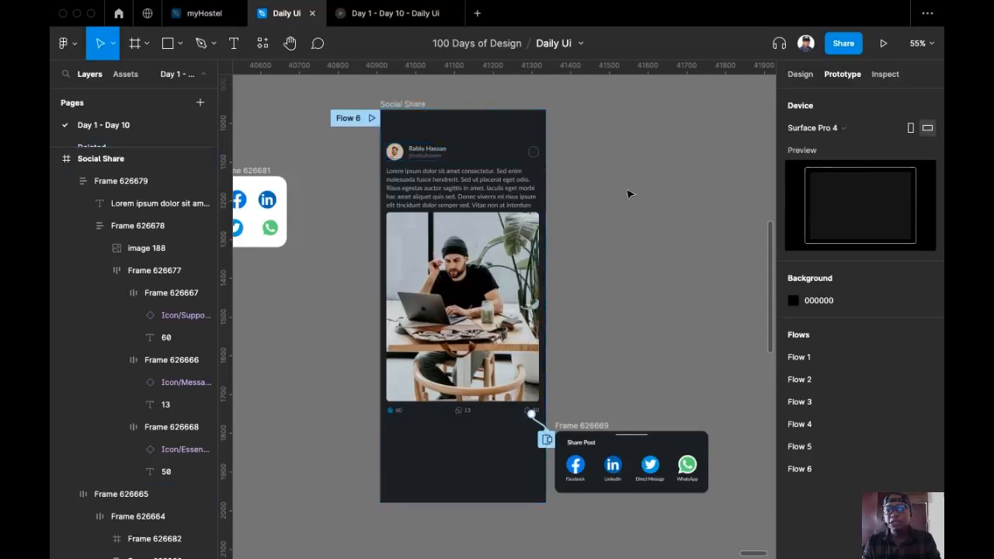
{"action": "left_click", "coordinate": [885, 131]}
{"action": "scroll", "coordinate": [873, 155], "scroll_direction": "up", "scroll_amount": 3}
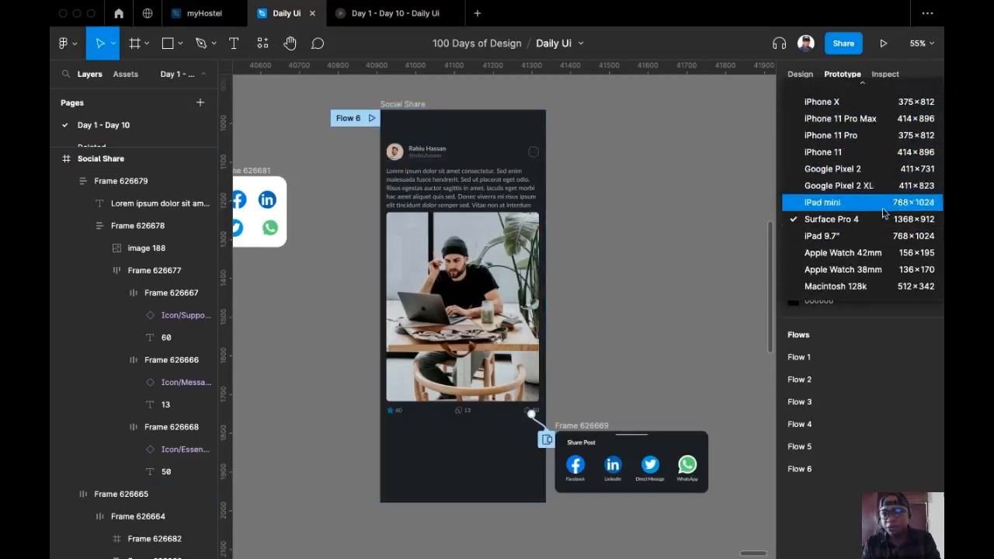
{"action": "scroll", "coordinate": [879, 188], "scroll_direction": "up", "scroll_amount": 3}
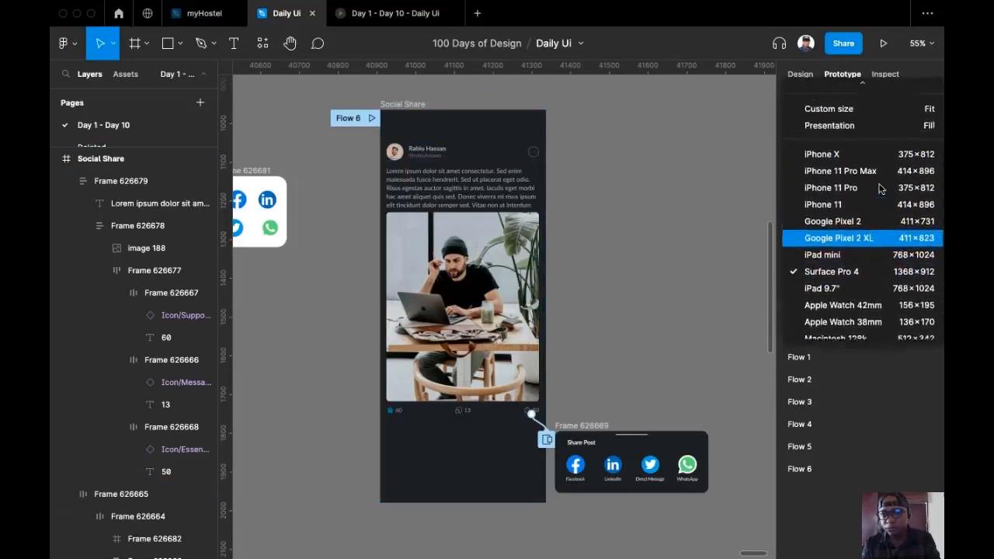
{"action": "scroll", "coordinate": [881, 190], "scroll_direction": "up", "scroll_amount": 10}
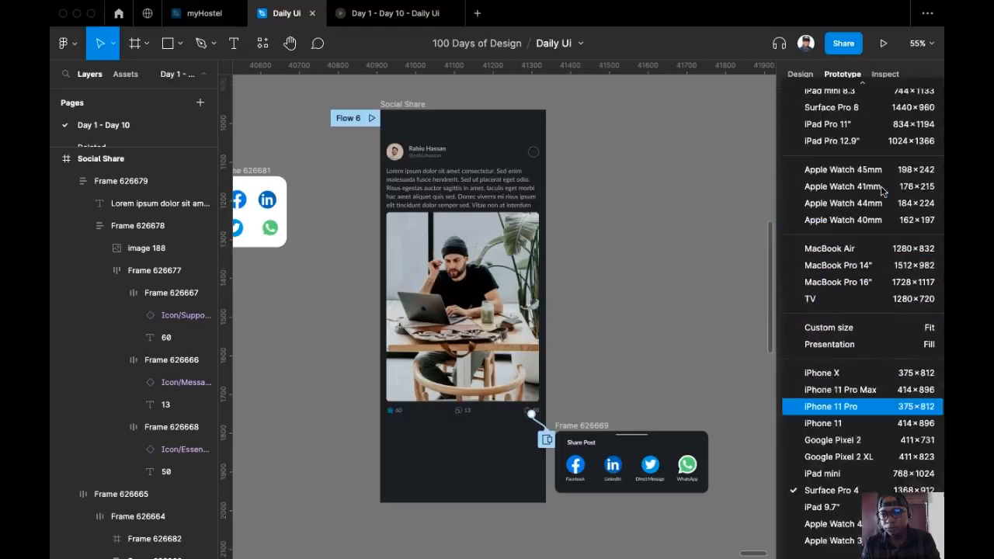
{"action": "scroll", "coordinate": [881, 192], "scroll_direction": "up", "scroll_amount": 1}
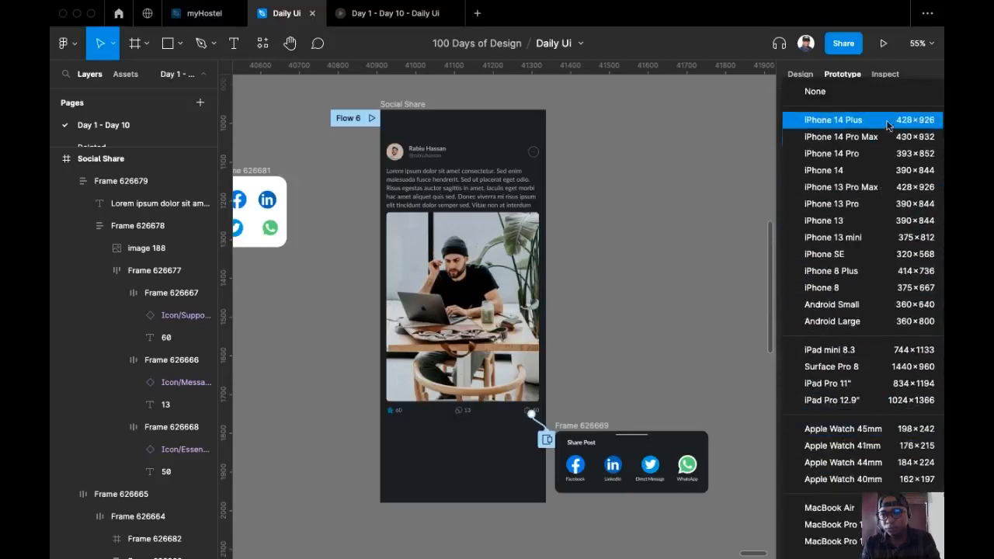
{"action": "left_click", "coordinate": [879, 188]}
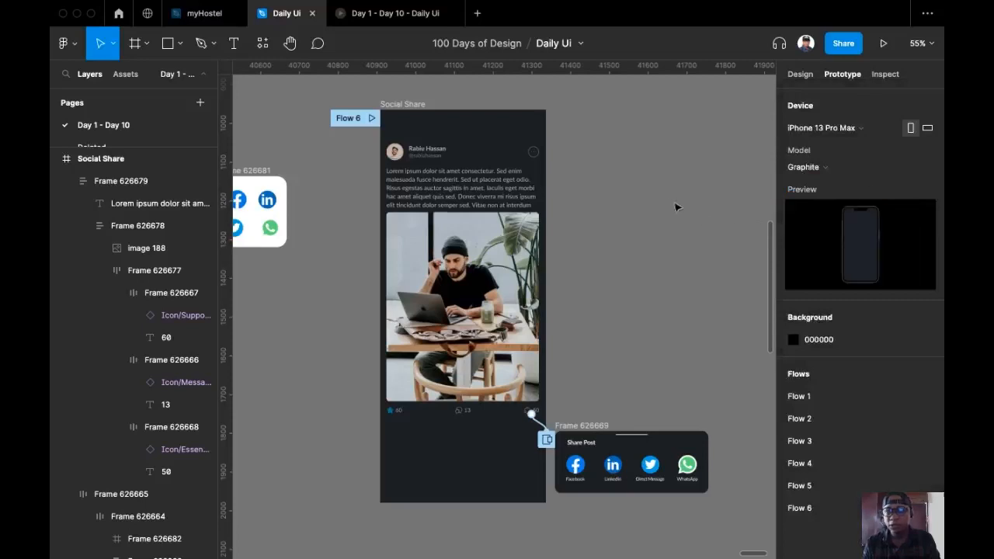
Close the old preview tab, rename Flow 6 to 'social share', and play it
{"action": "left_click", "coordinate": [451, 13]}
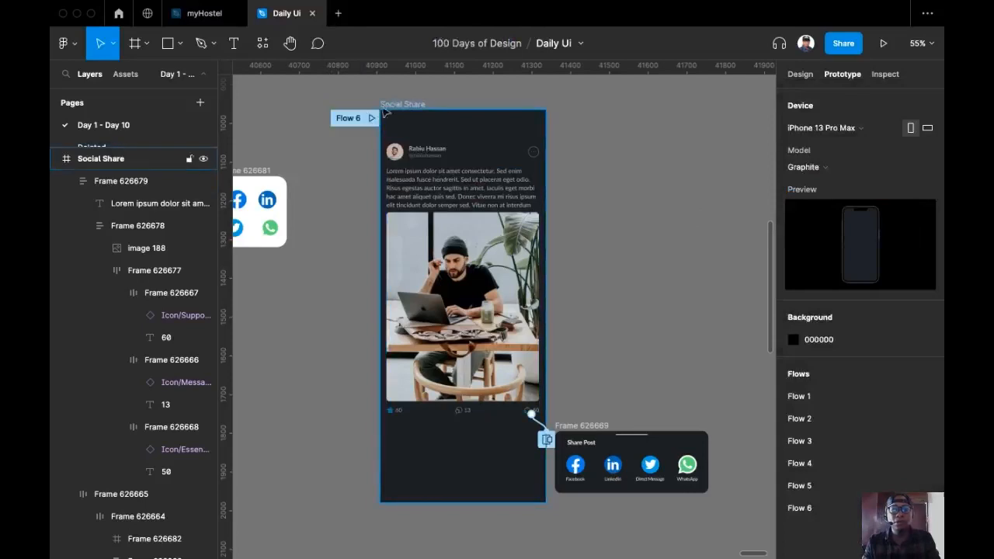
{"action": "left_click", "coordinate": [350, 120]}
{"action": "double_click", "coordinate": [350, 119]}
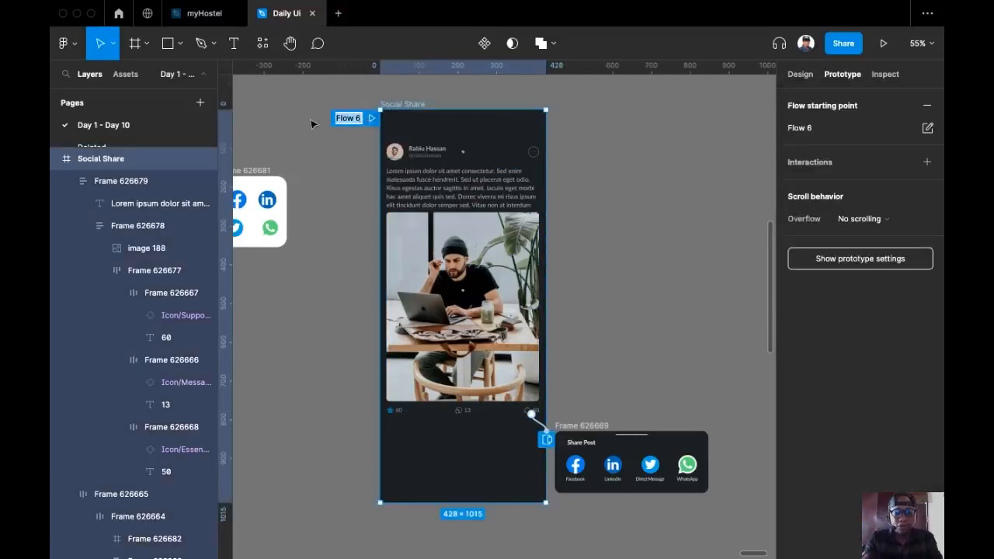
{"action": "type", "text": "social share"}
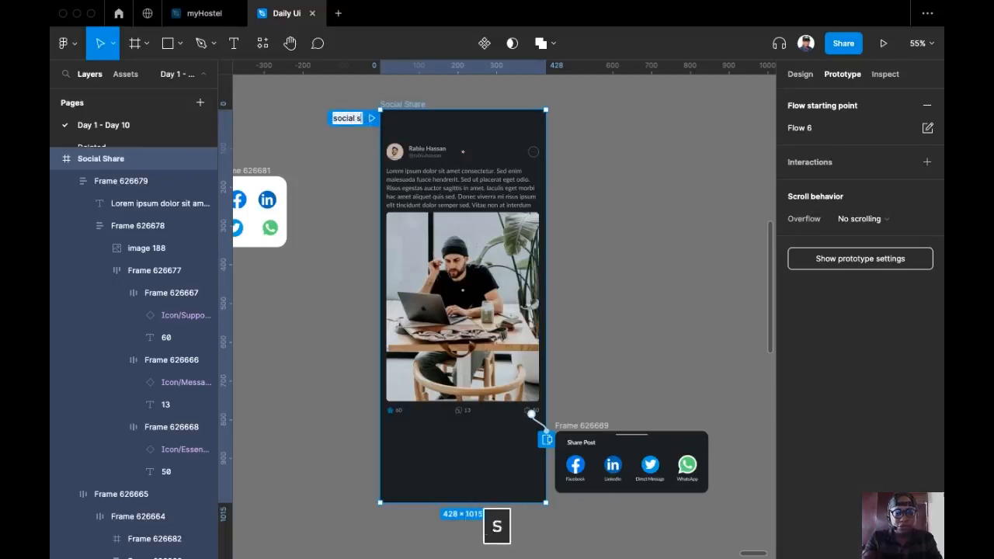
{"action": "key", "text": "Return"}
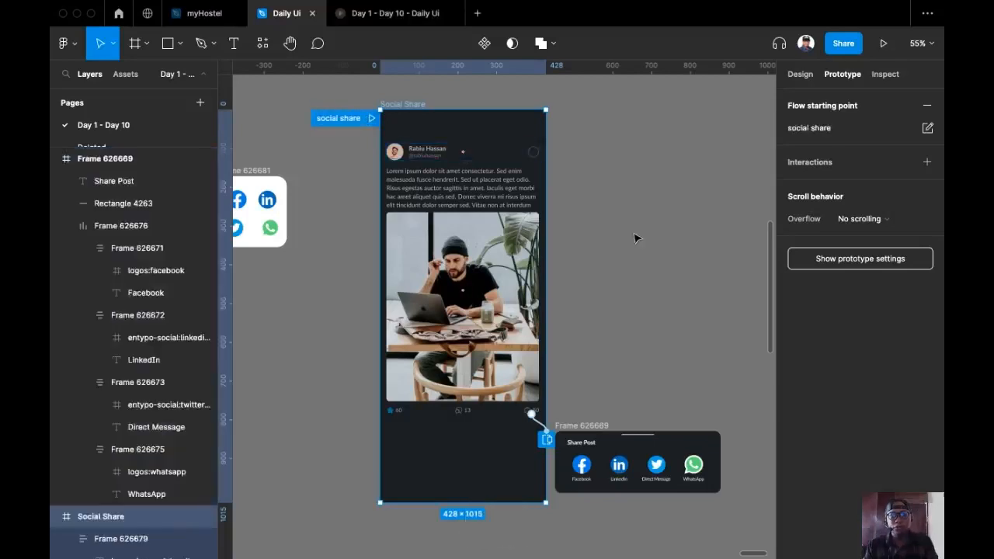
{"action": "left_click", "coordinate": [371, 119]}
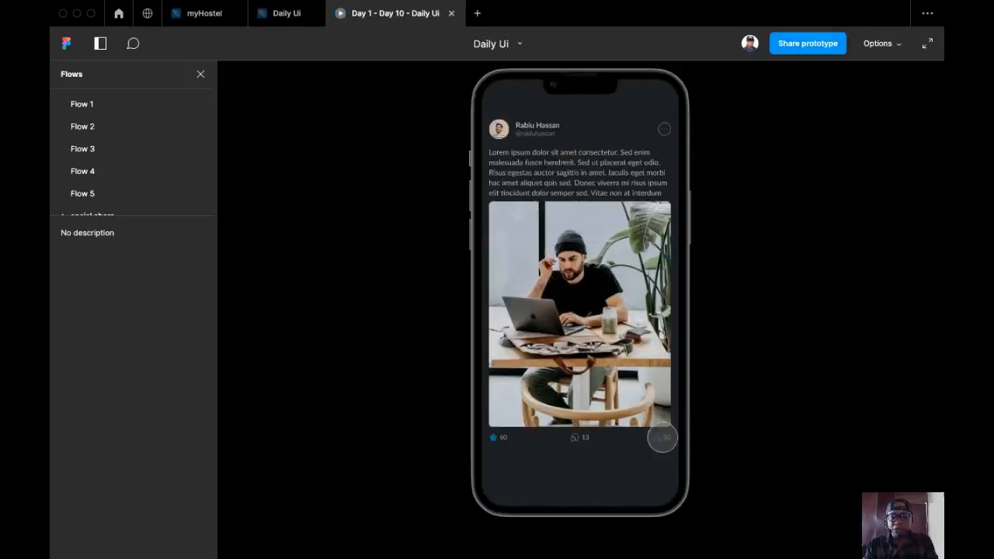
{"action": "left_click", "coordinate": [662, 437]}
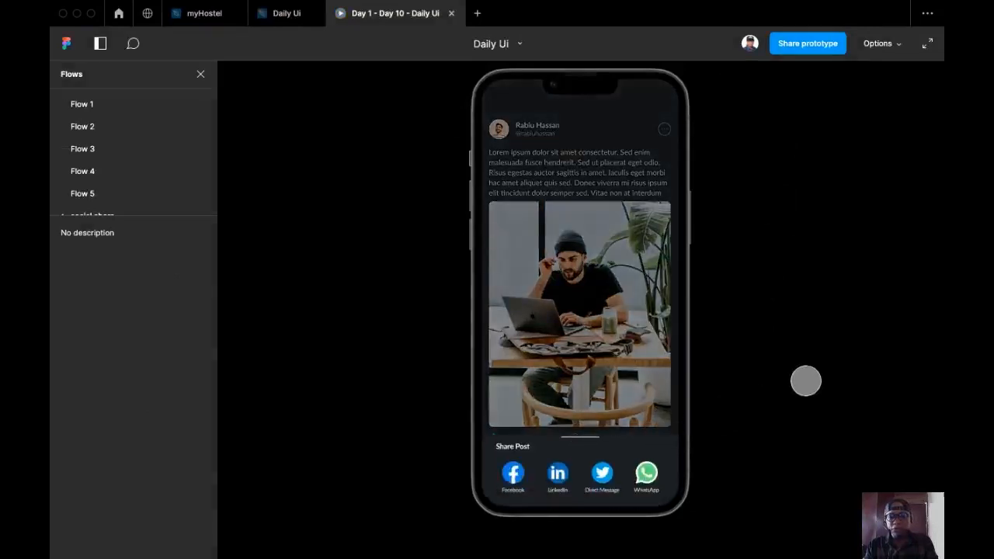
{"action": "left_click", "coordinate": [627, 406]}
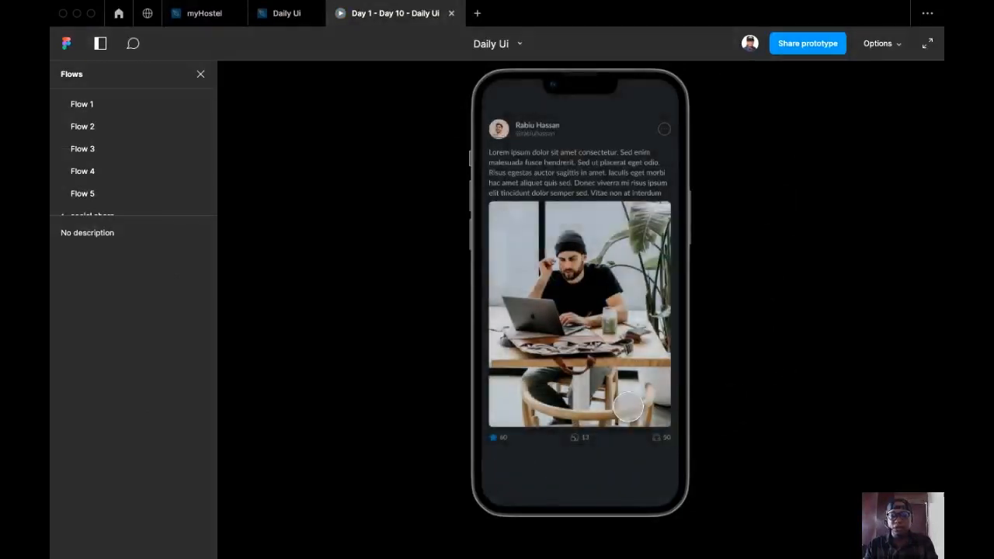
{"action": "left_click", "coordinate": [662, 435]}
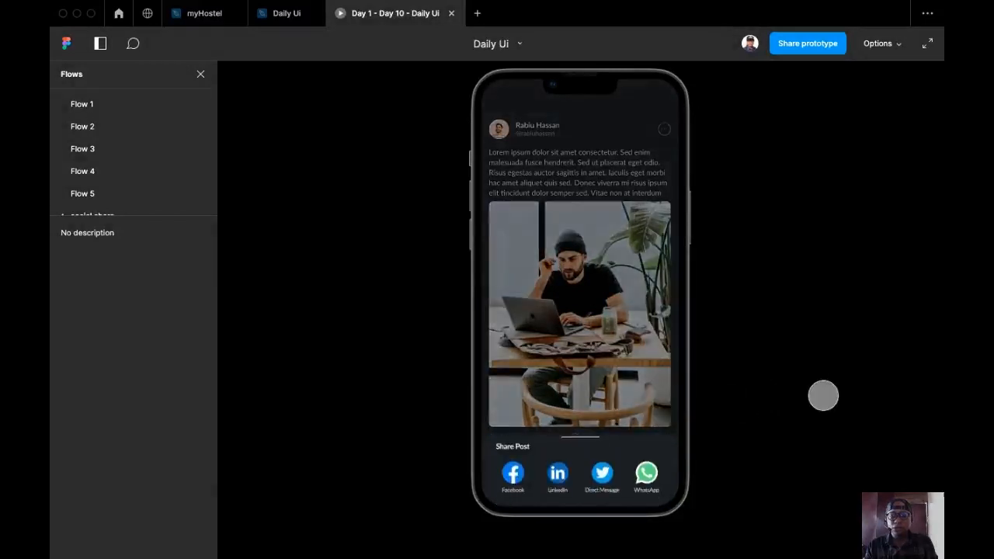
{"action": "left_click", "coordinate": [614, 386]}
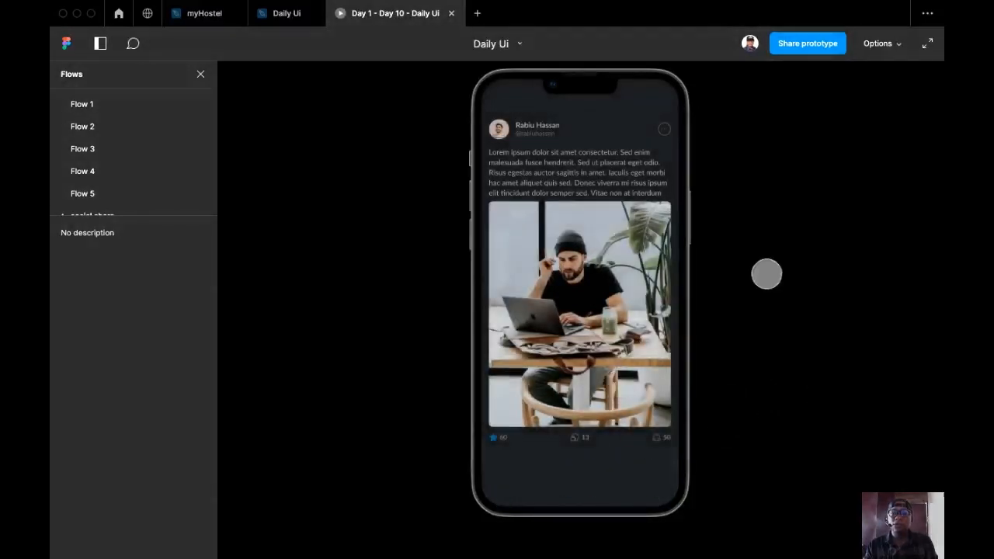